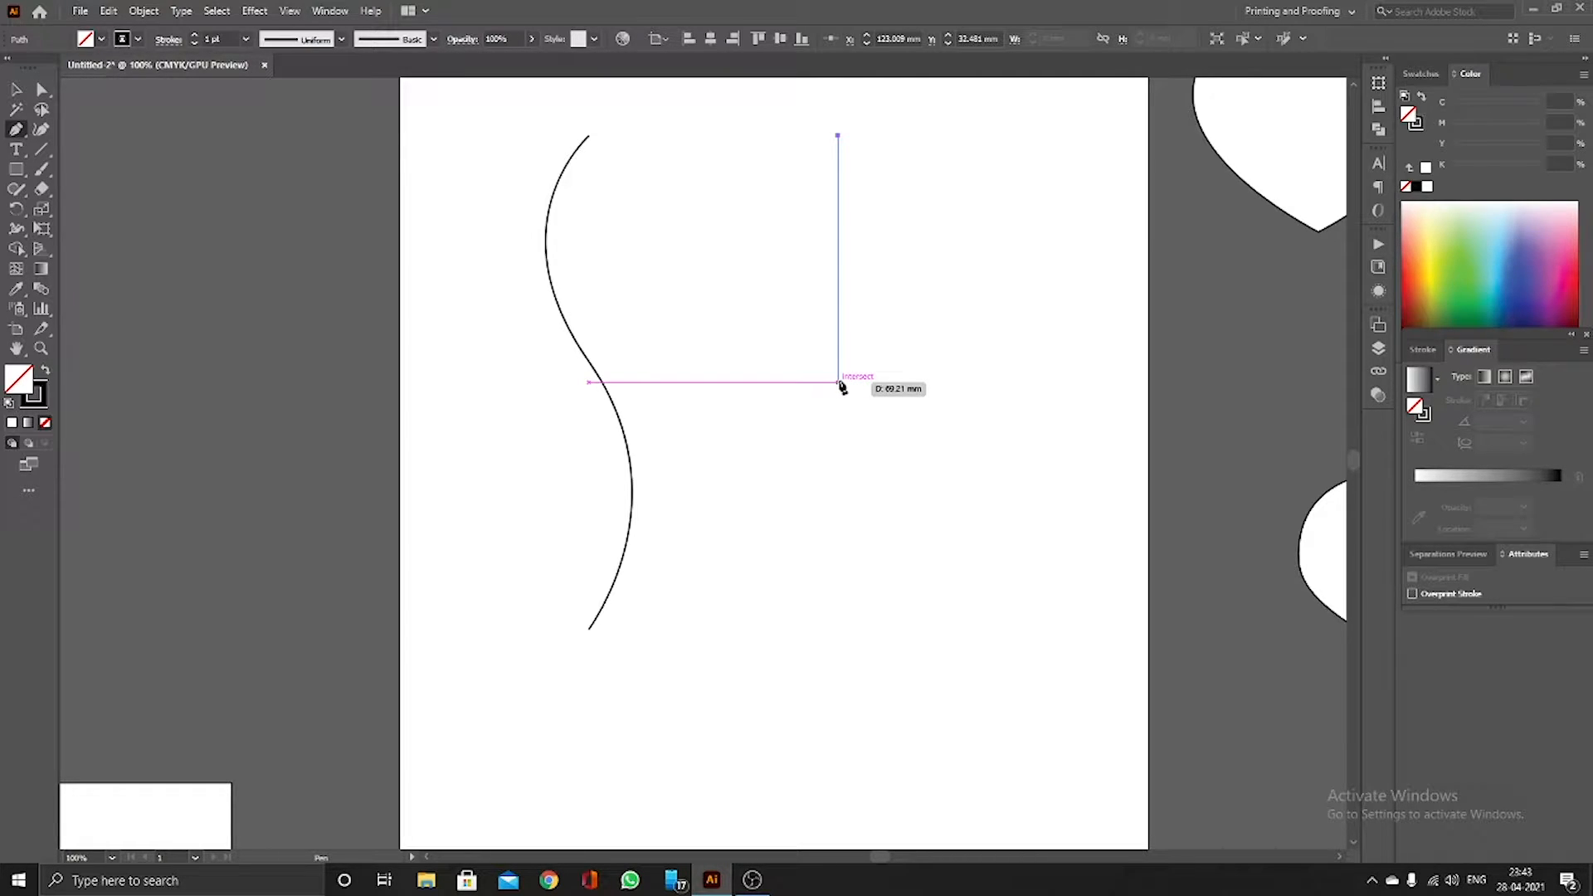
Step: Draw the upper curved segment of the second S-shaped path with the Pen tool, ending about 69 mm below its starting anchor
drag(839, 383, 946, 531)
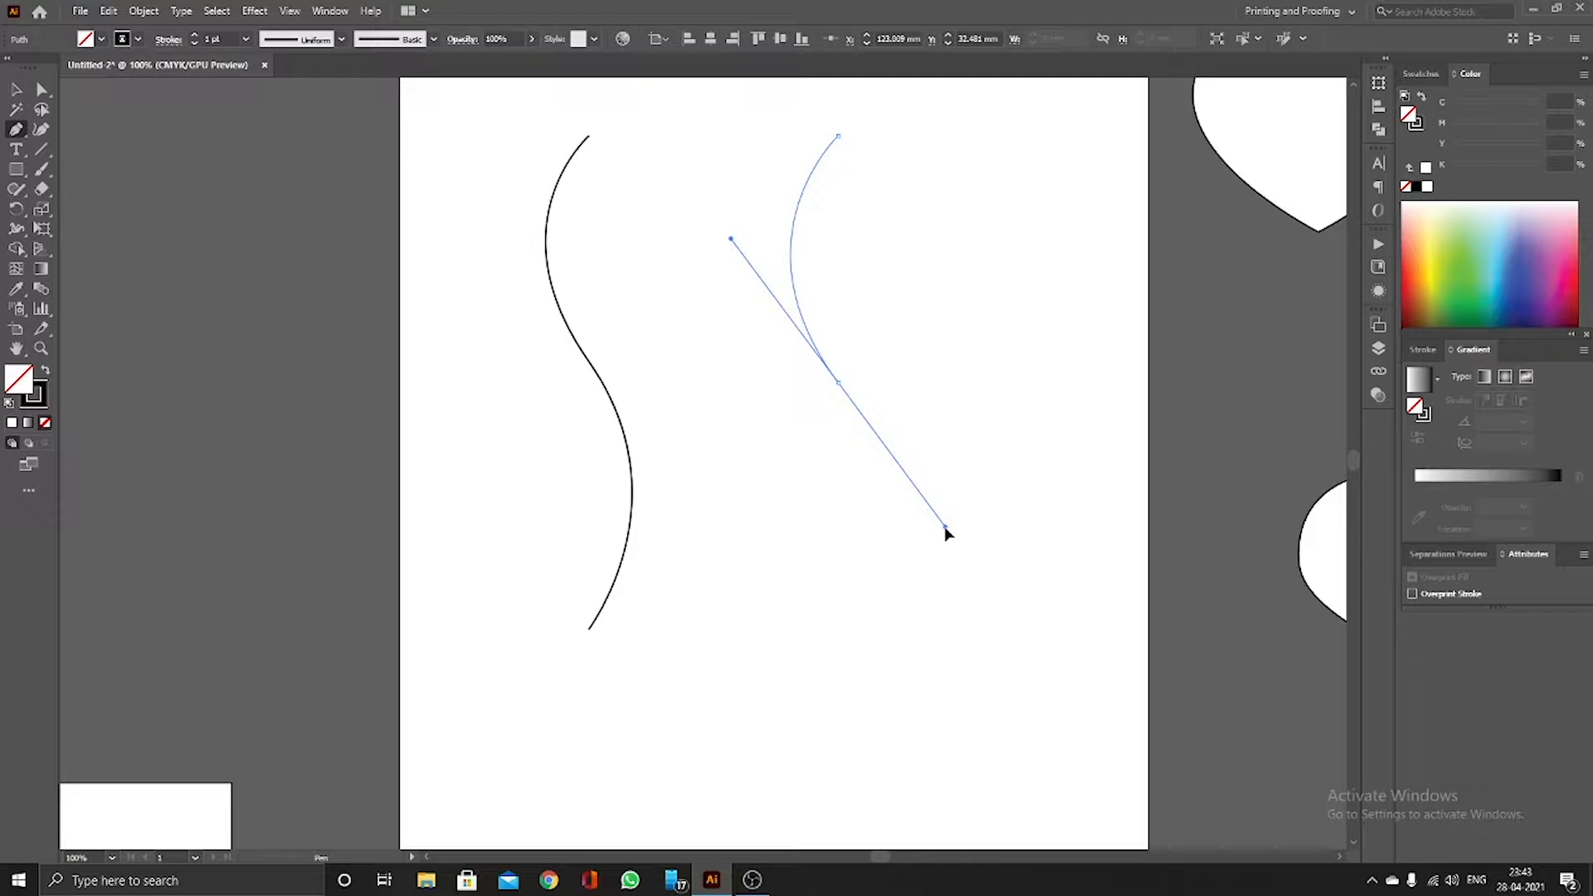
key(ctrl+z)
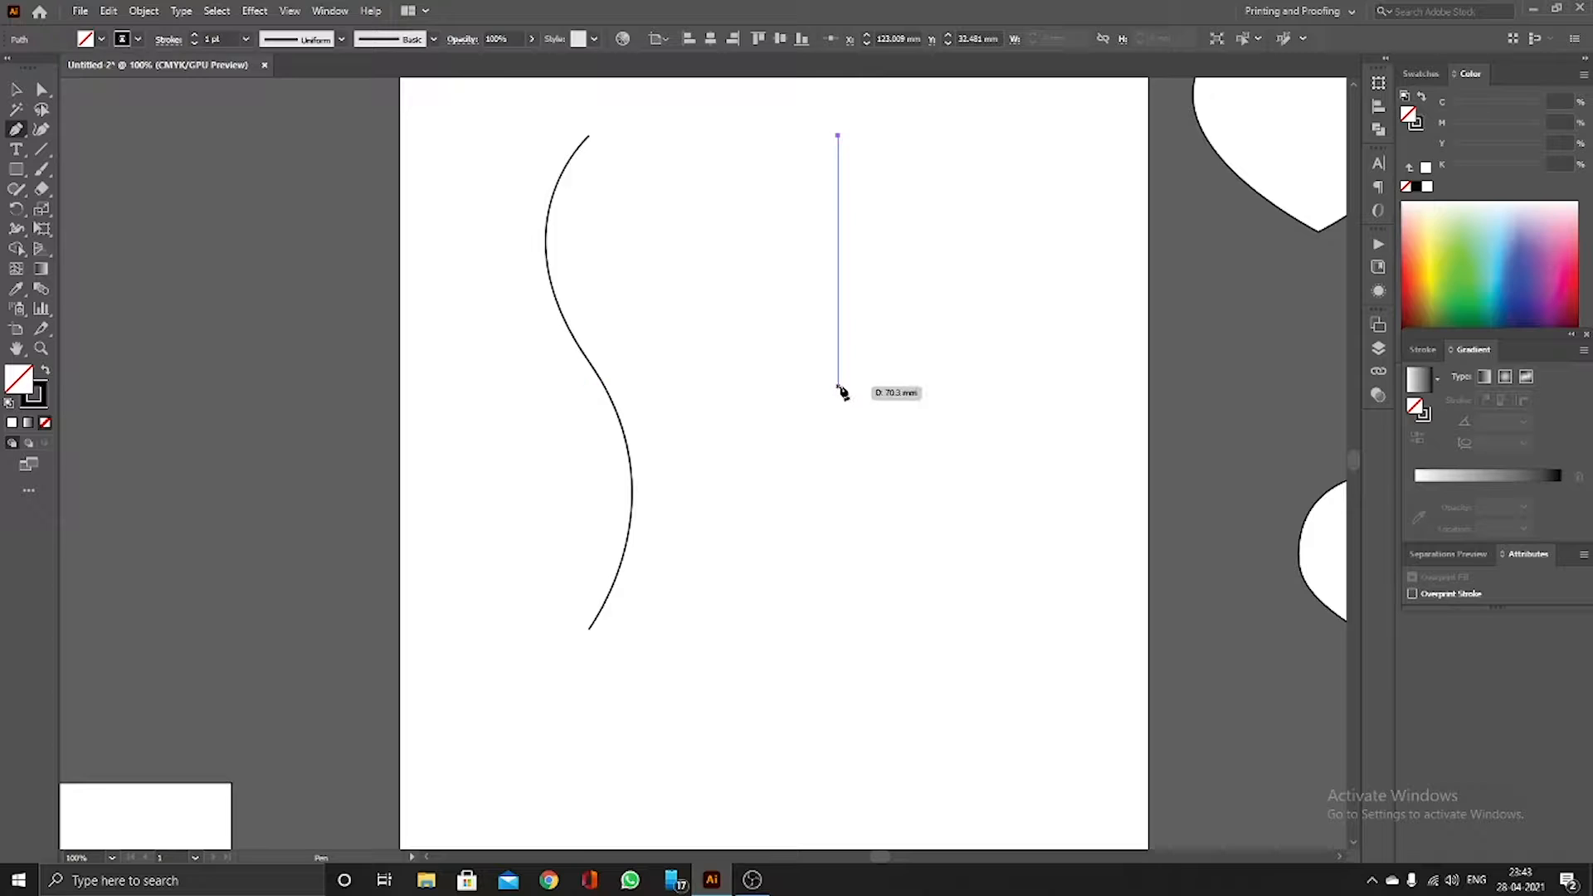
click(839, 383)
drag(839, 384, 939, 532)
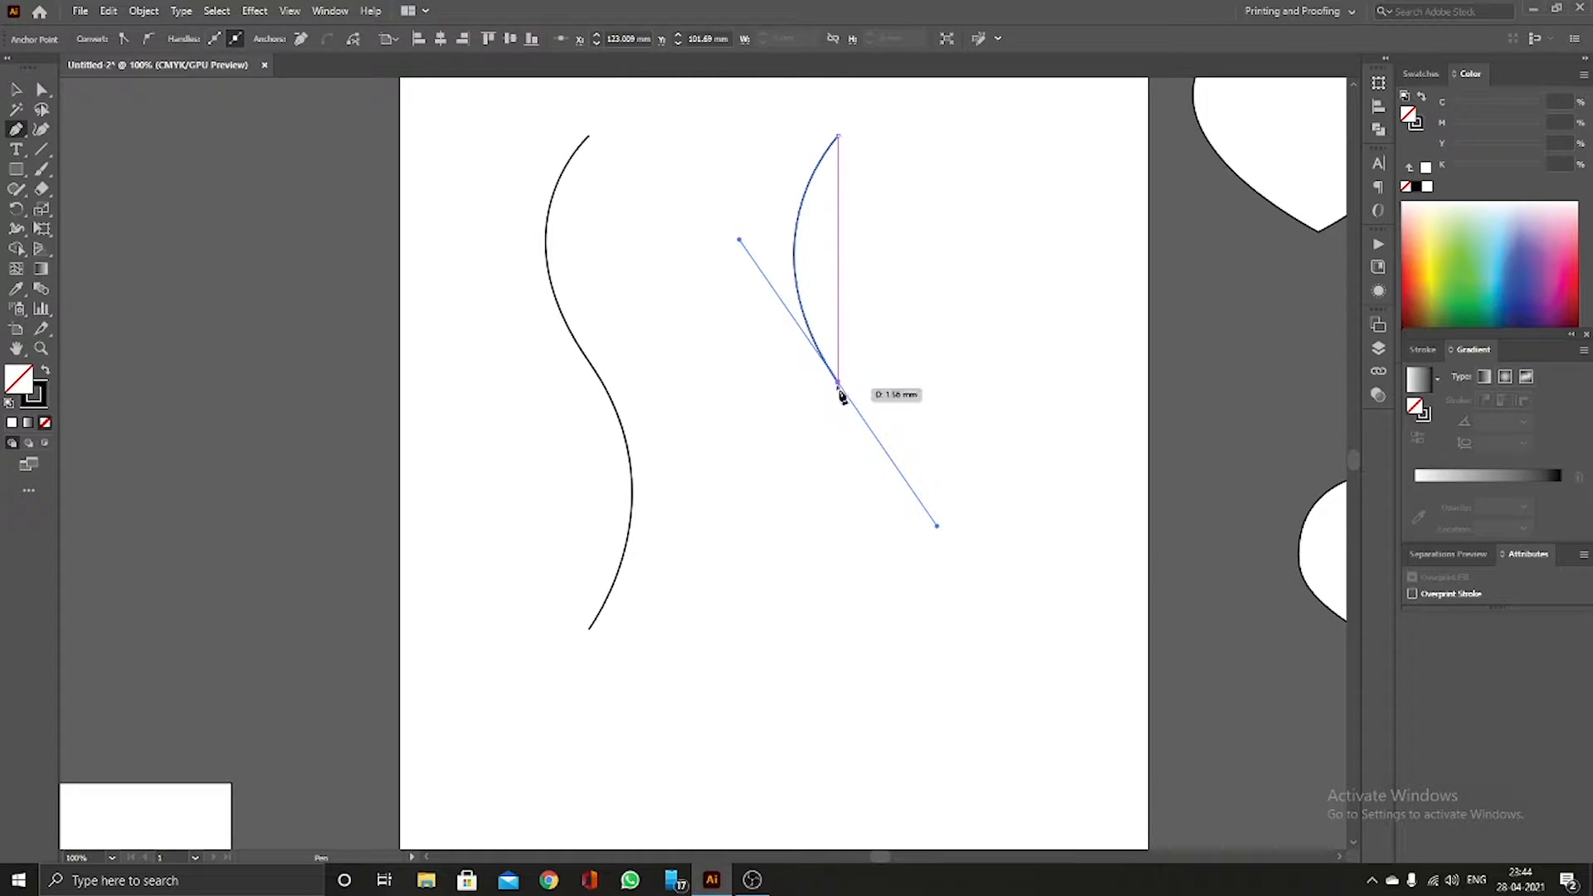
key(ctrl)
mouse_move(935, 524)
mouse_down()
mouse_move(837, 378)
mouse_move(942, 539)
mouse_up()
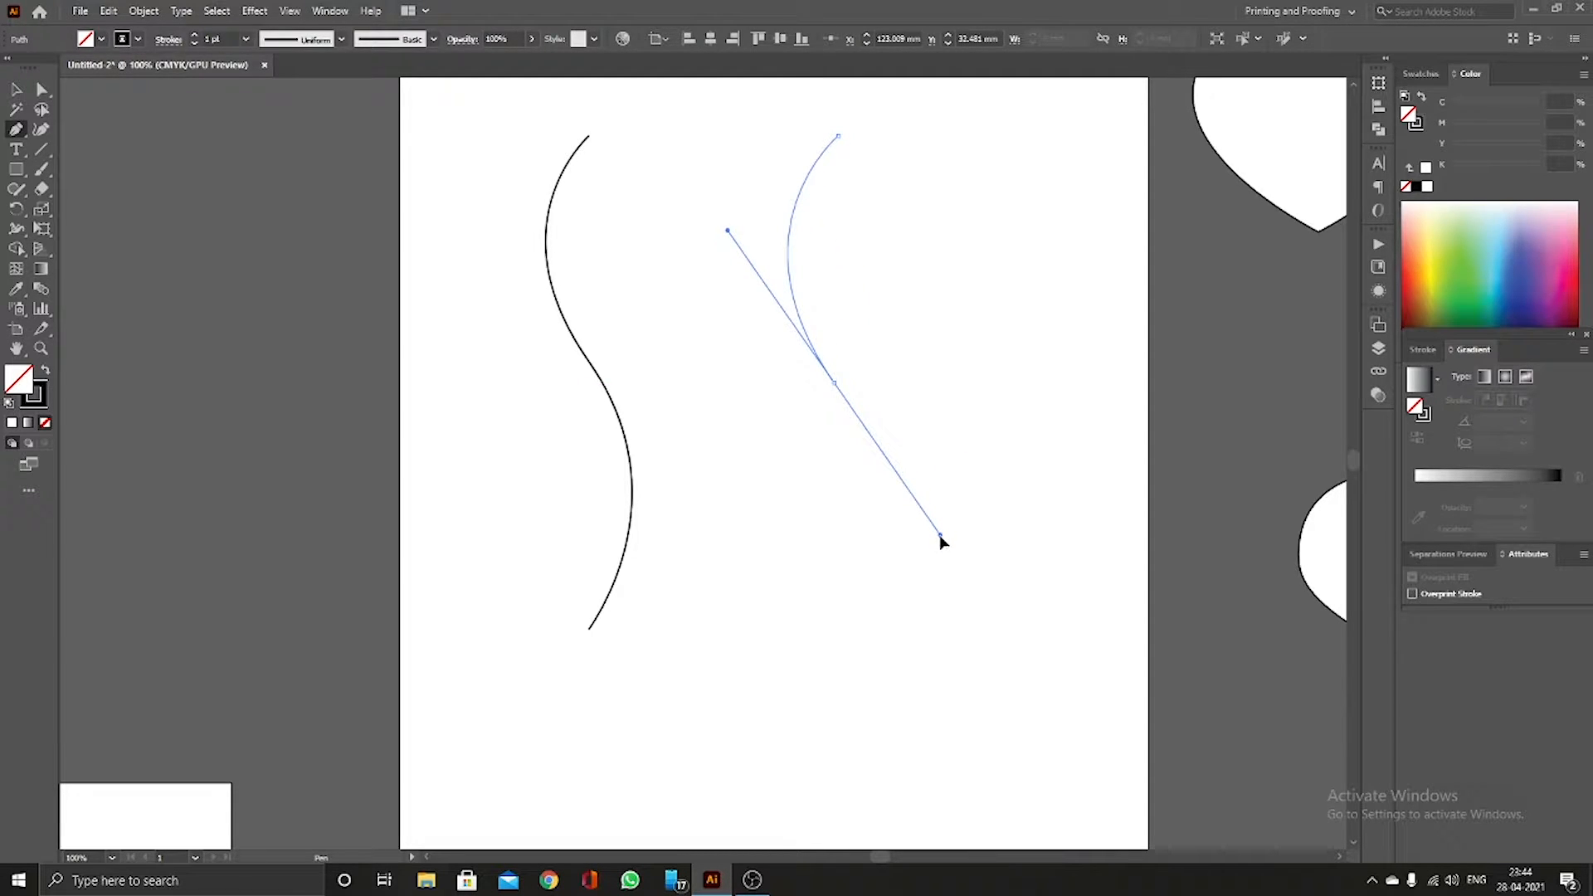
drag(942, 541, 837, 389)
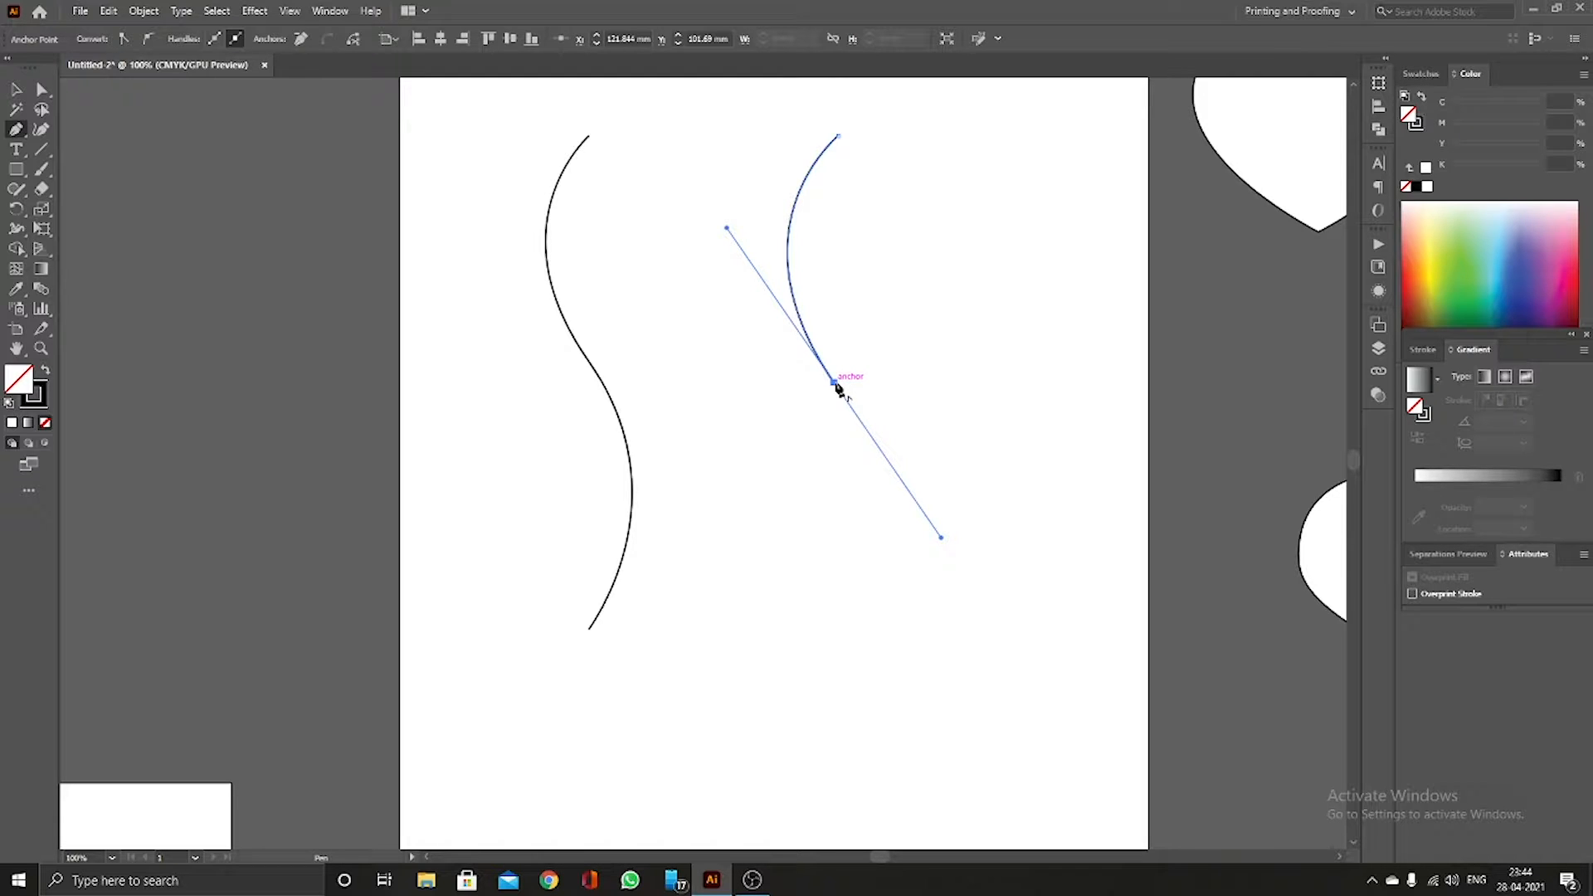
Step: Try removing the outgoing direction handle from the curve's lower anchor, and undo the removal
click(834, 384)
mouse_move(839, 390)
mouse_down()
mouse_move(736, 249)
mouse_move(960, 541)
mouse_move(928, 537)
mouse_move(842, 394)
mouse_move(846, 600)
mouse_move(798, 571)
mouse_move(896, 519)
mouse_move(837, 386)
mouse_up()
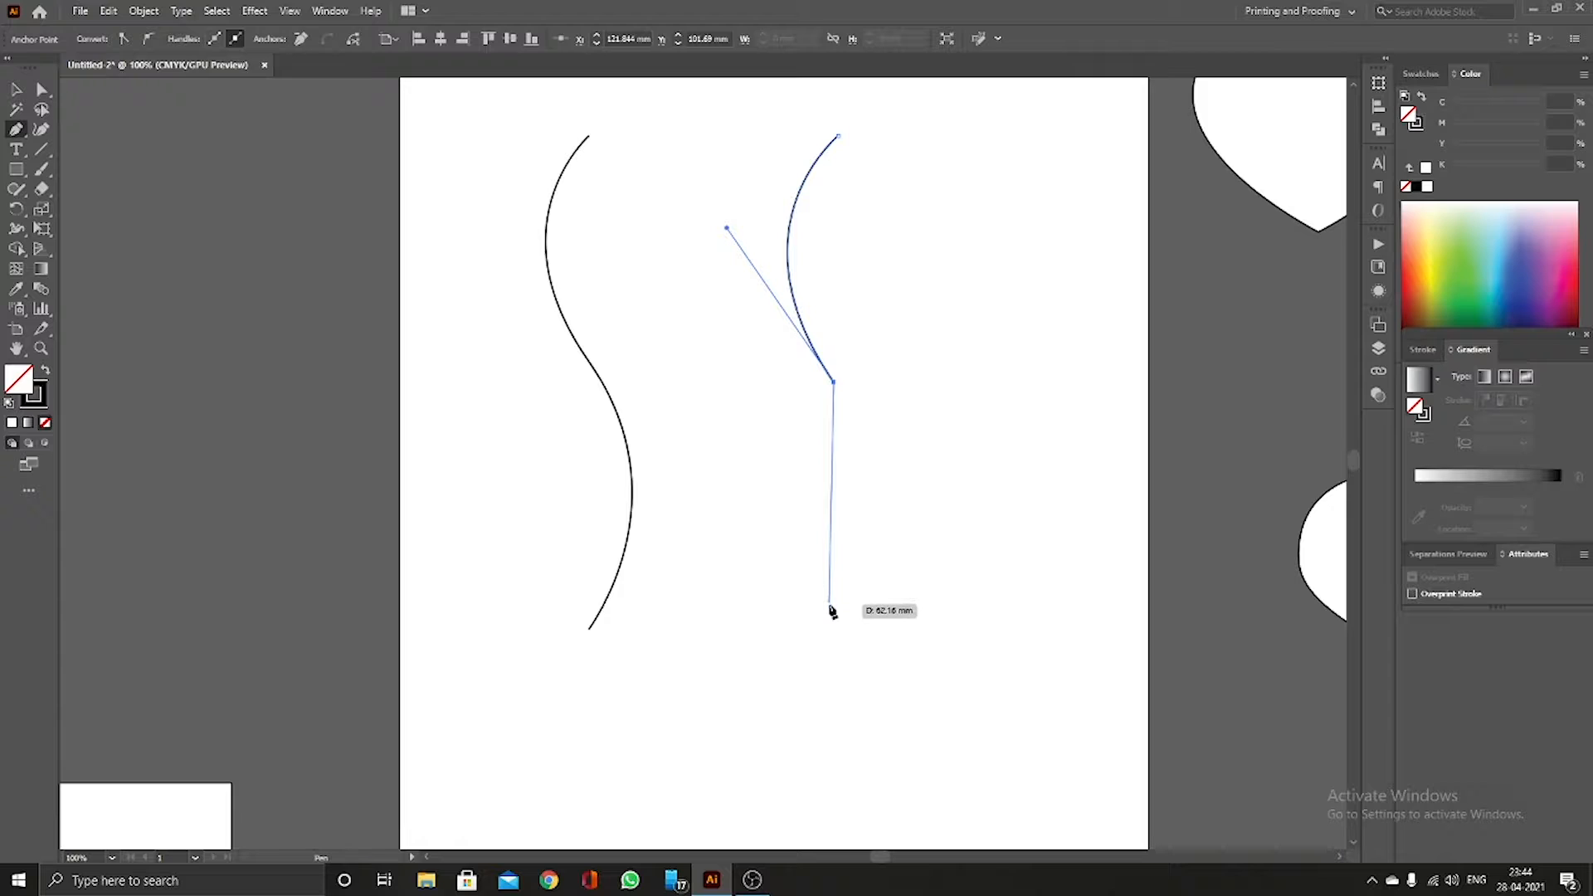
key(Escape)
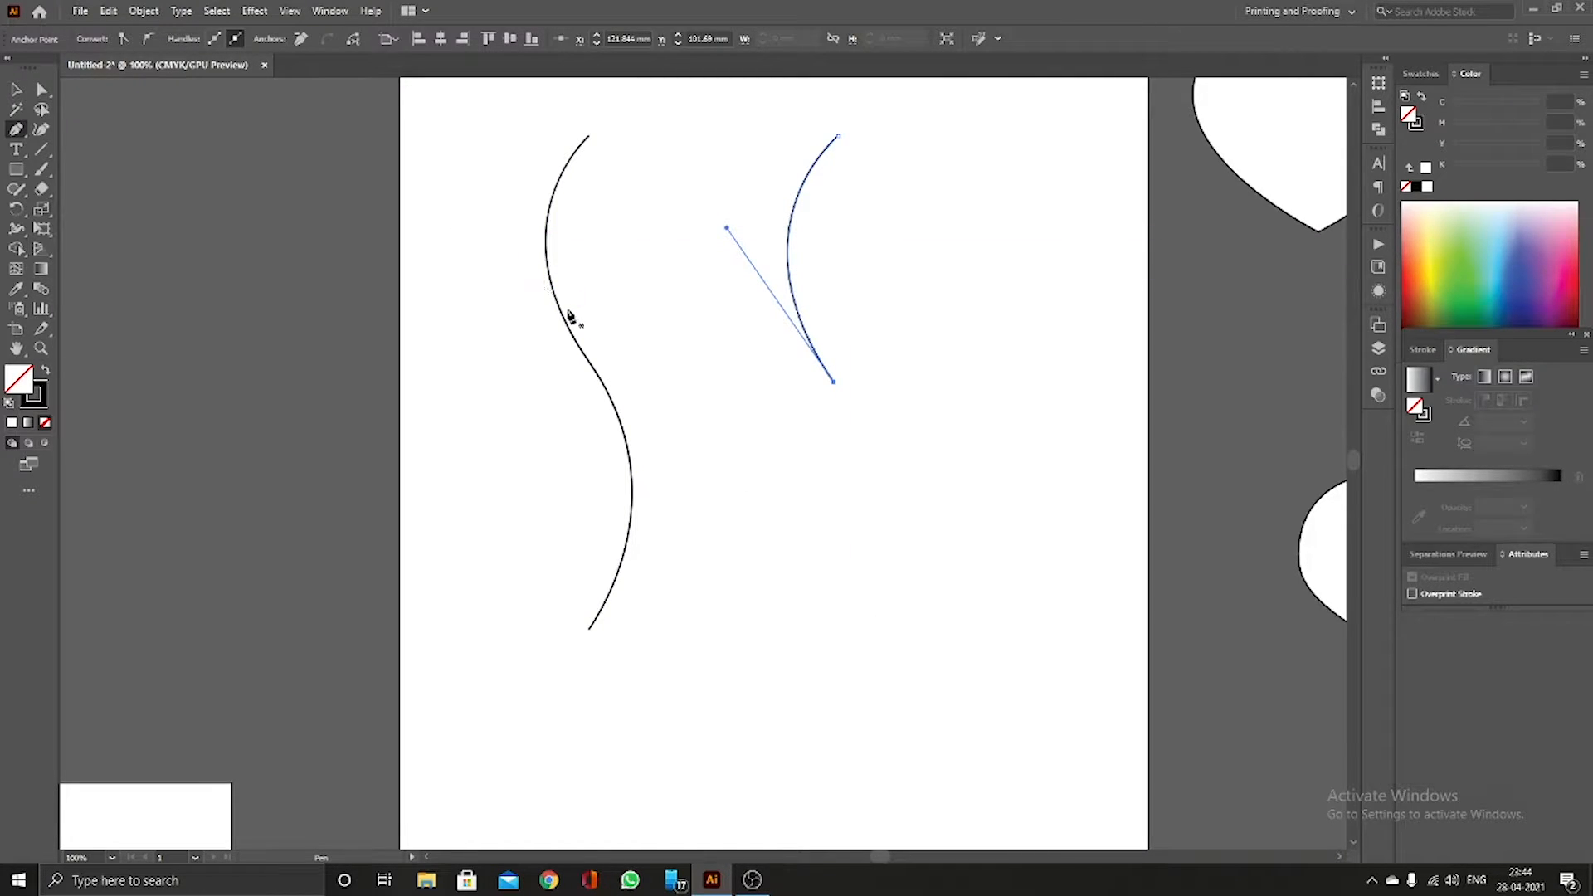
key(ctrl+z)
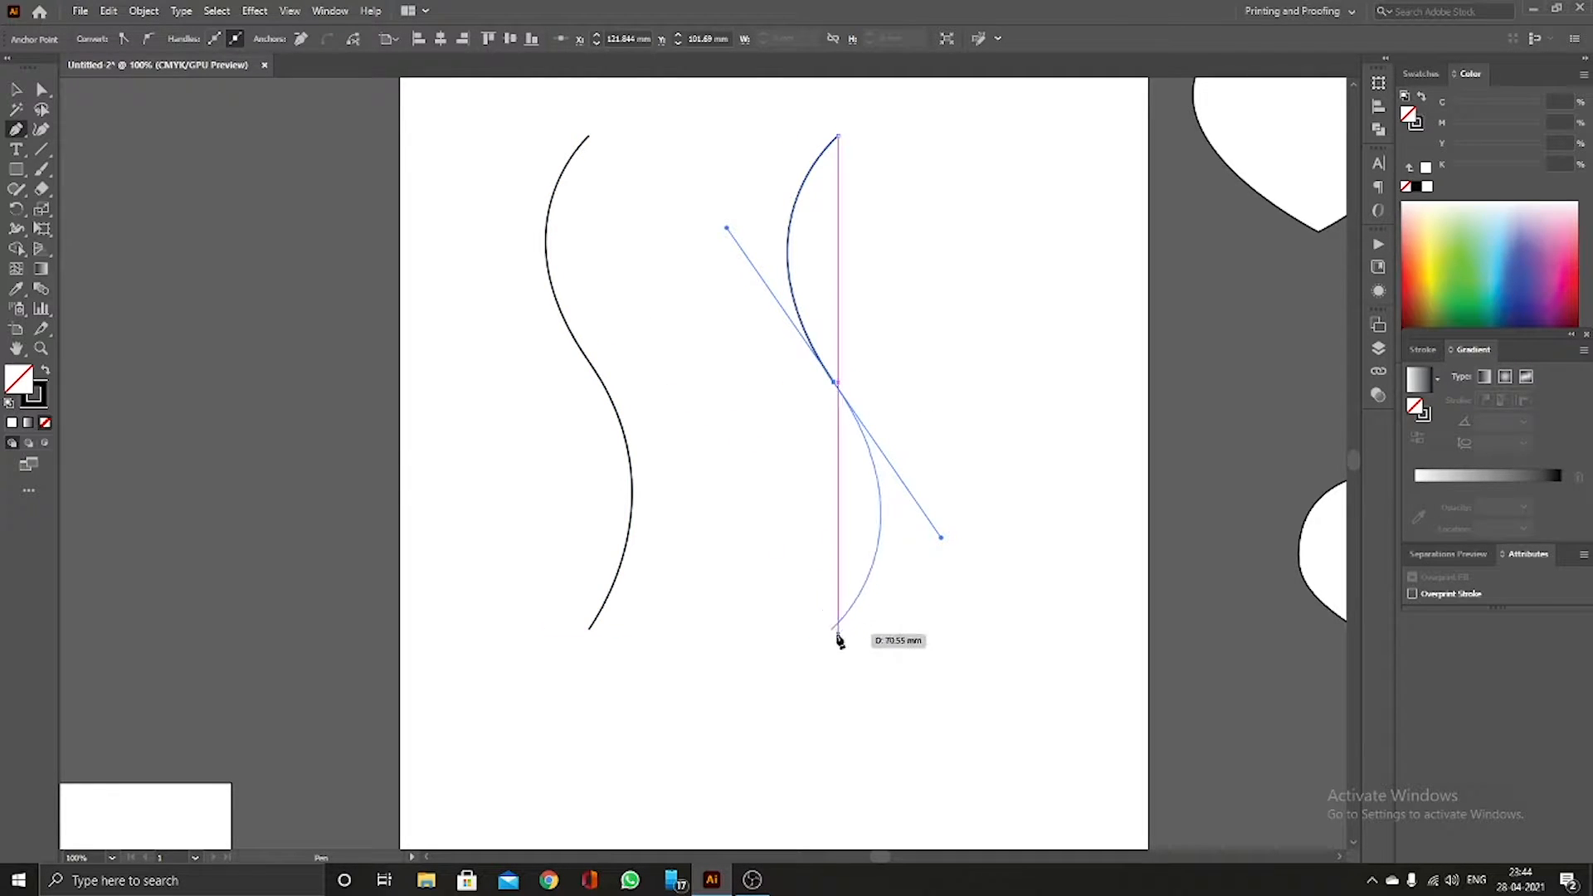
Step: Add the lower curve ending about 71 mm below the middle anchor, close the path with a straight line, and deselect it
click(838, 638)
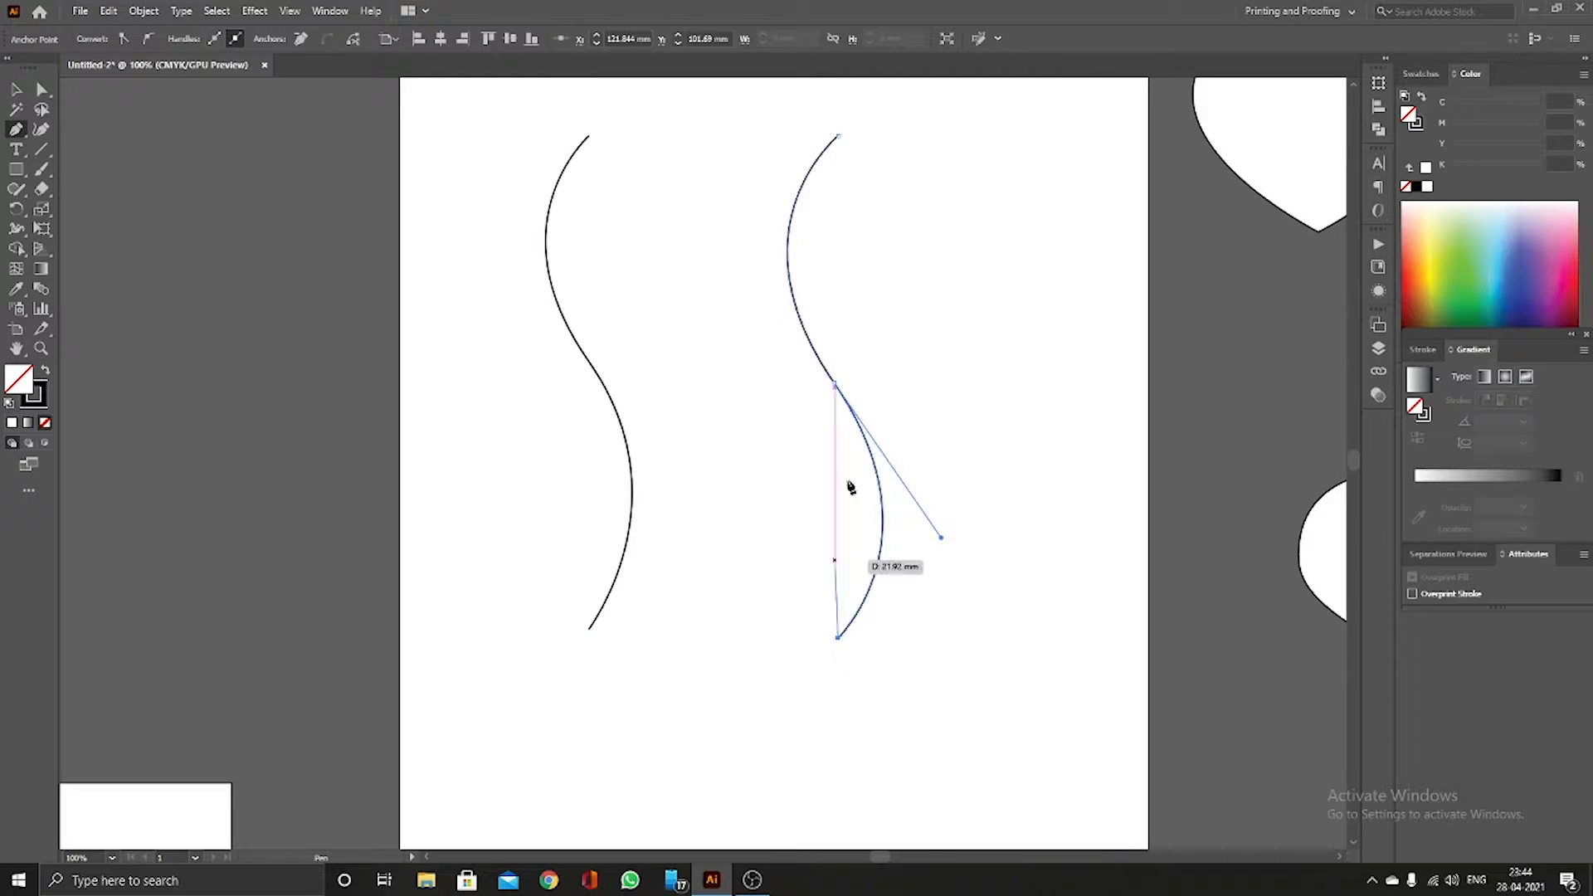
click(839, 141)
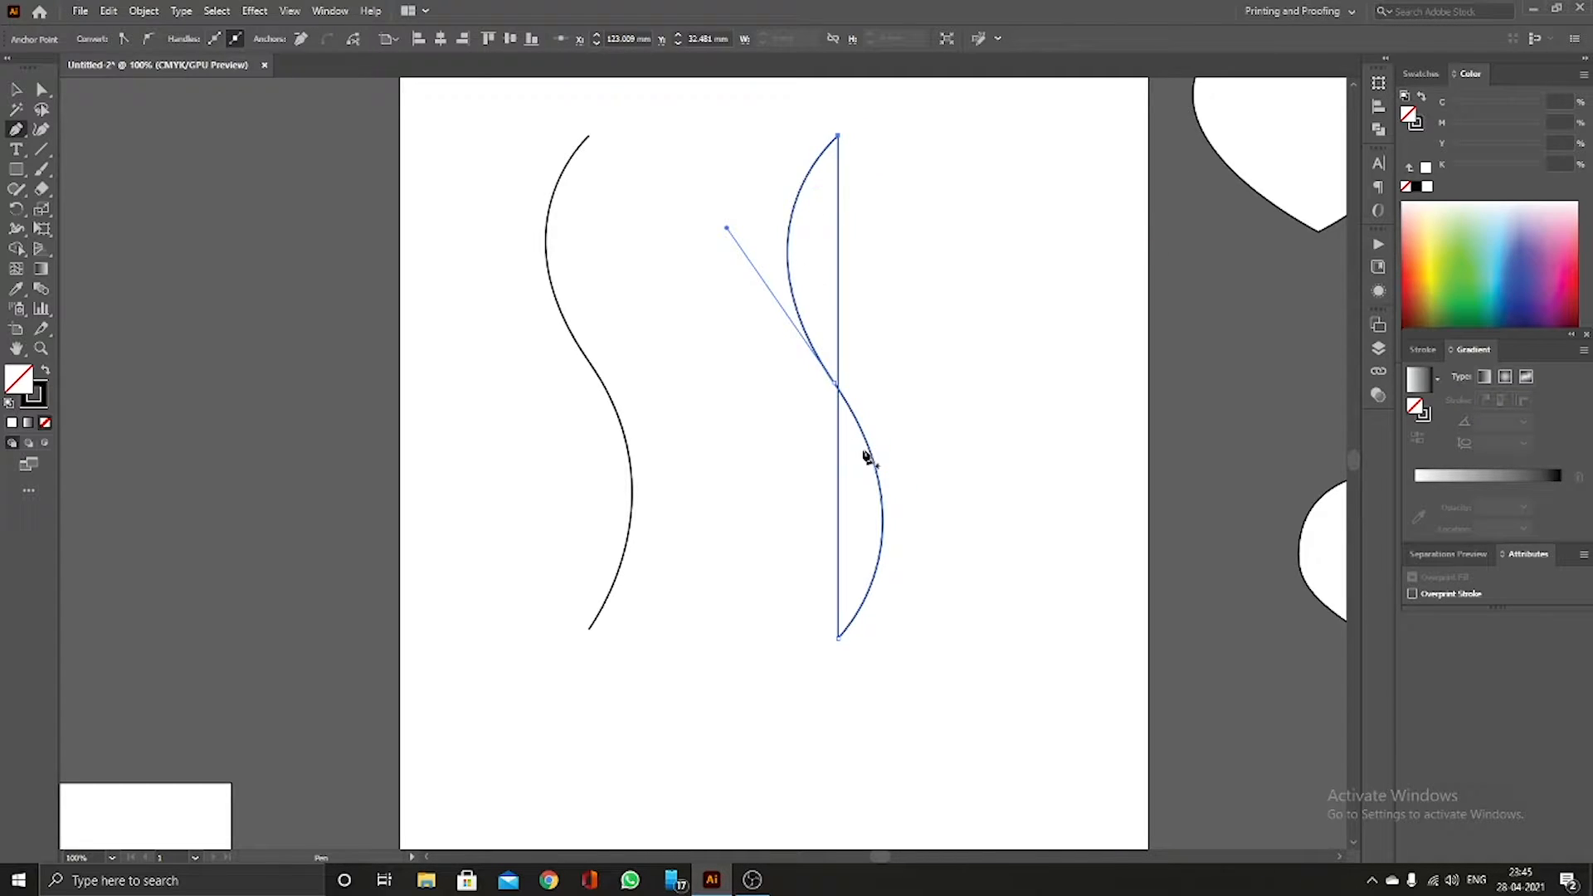
click(18, 88)
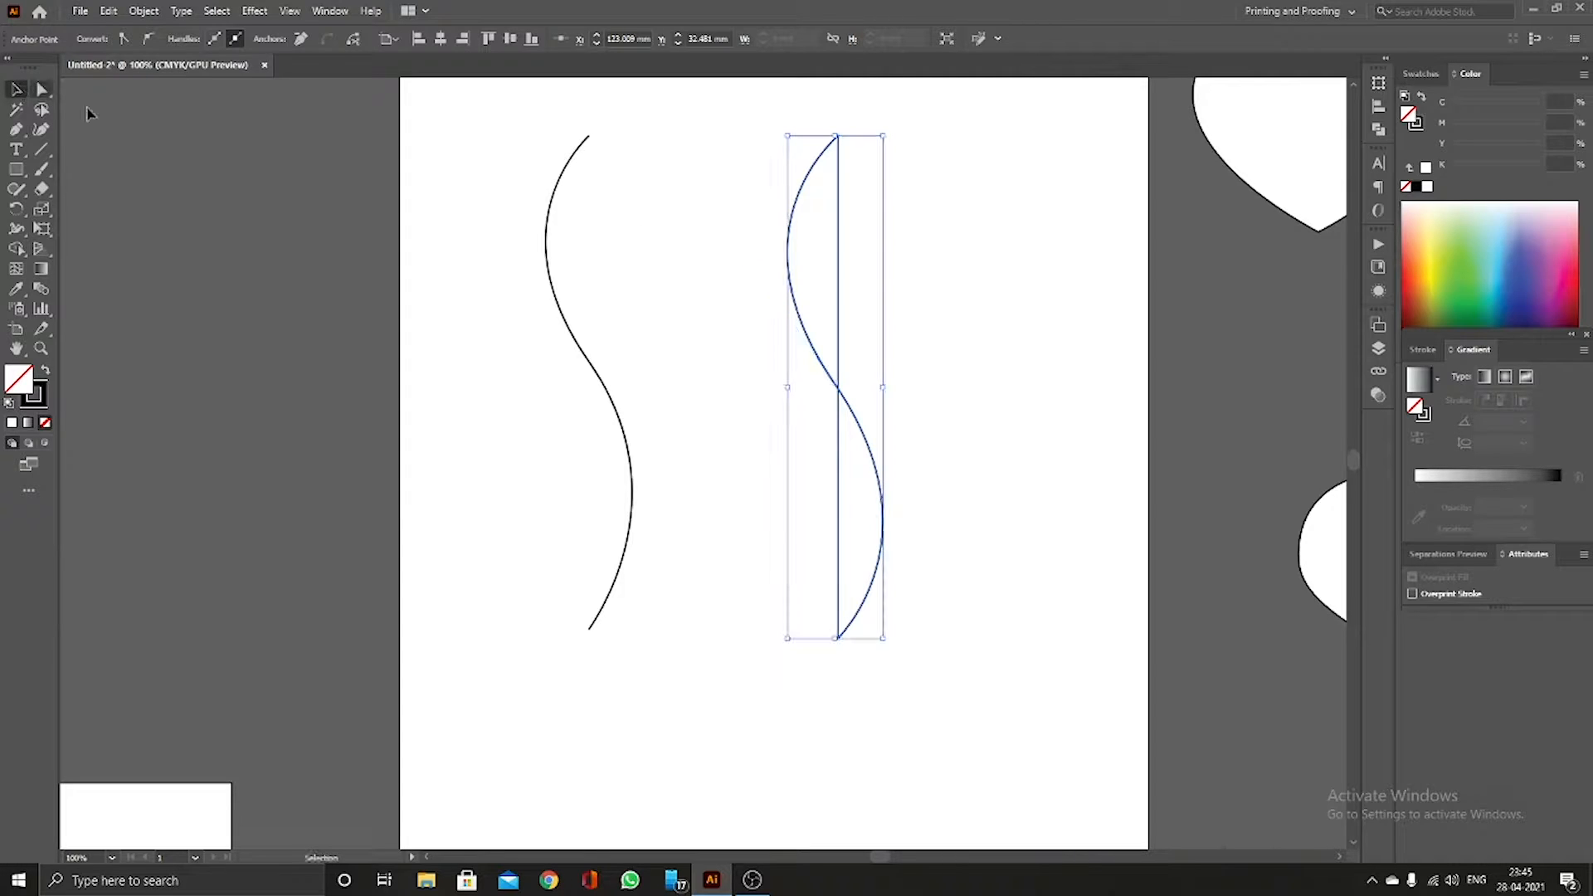
click(811, 283)
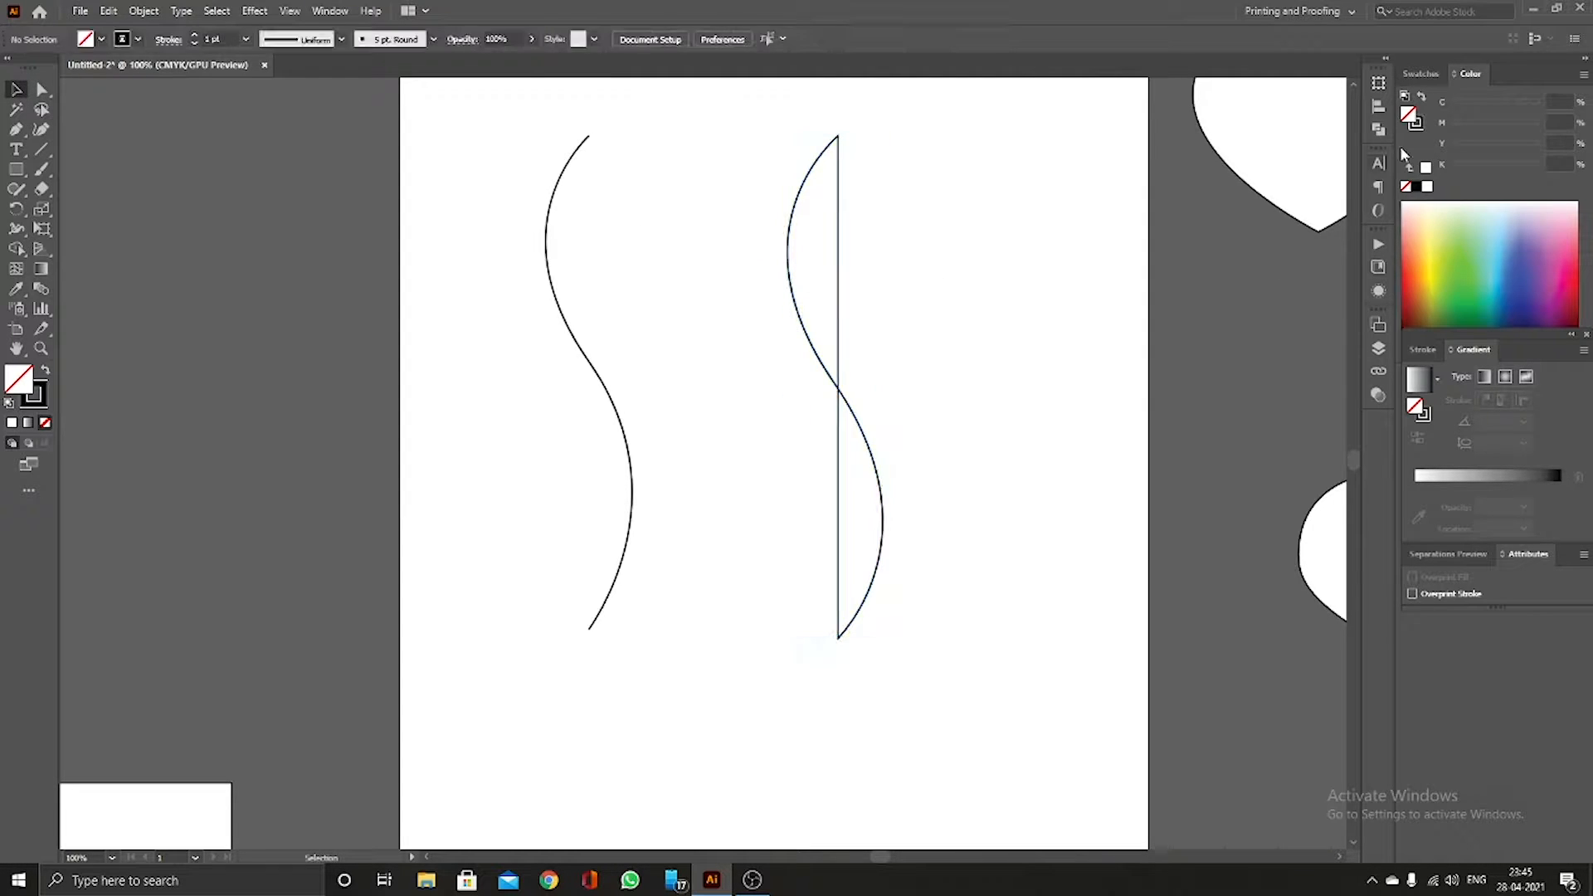
Step: Fill the closed S-shape and the open S-curve with the yellow swatch
click(1412, 75)
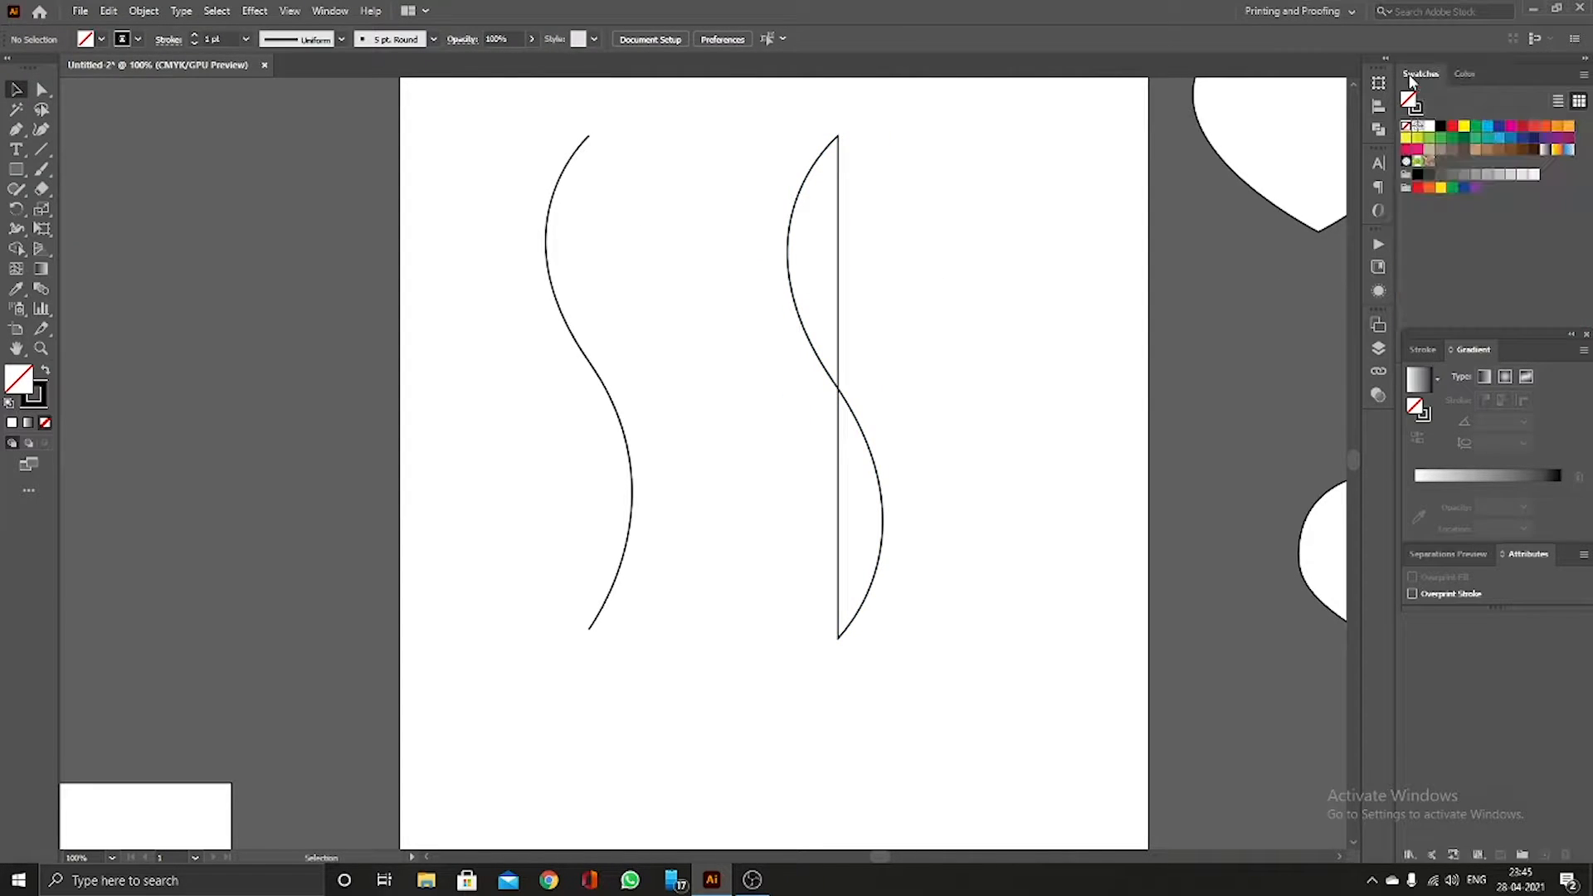
click(846, 270)
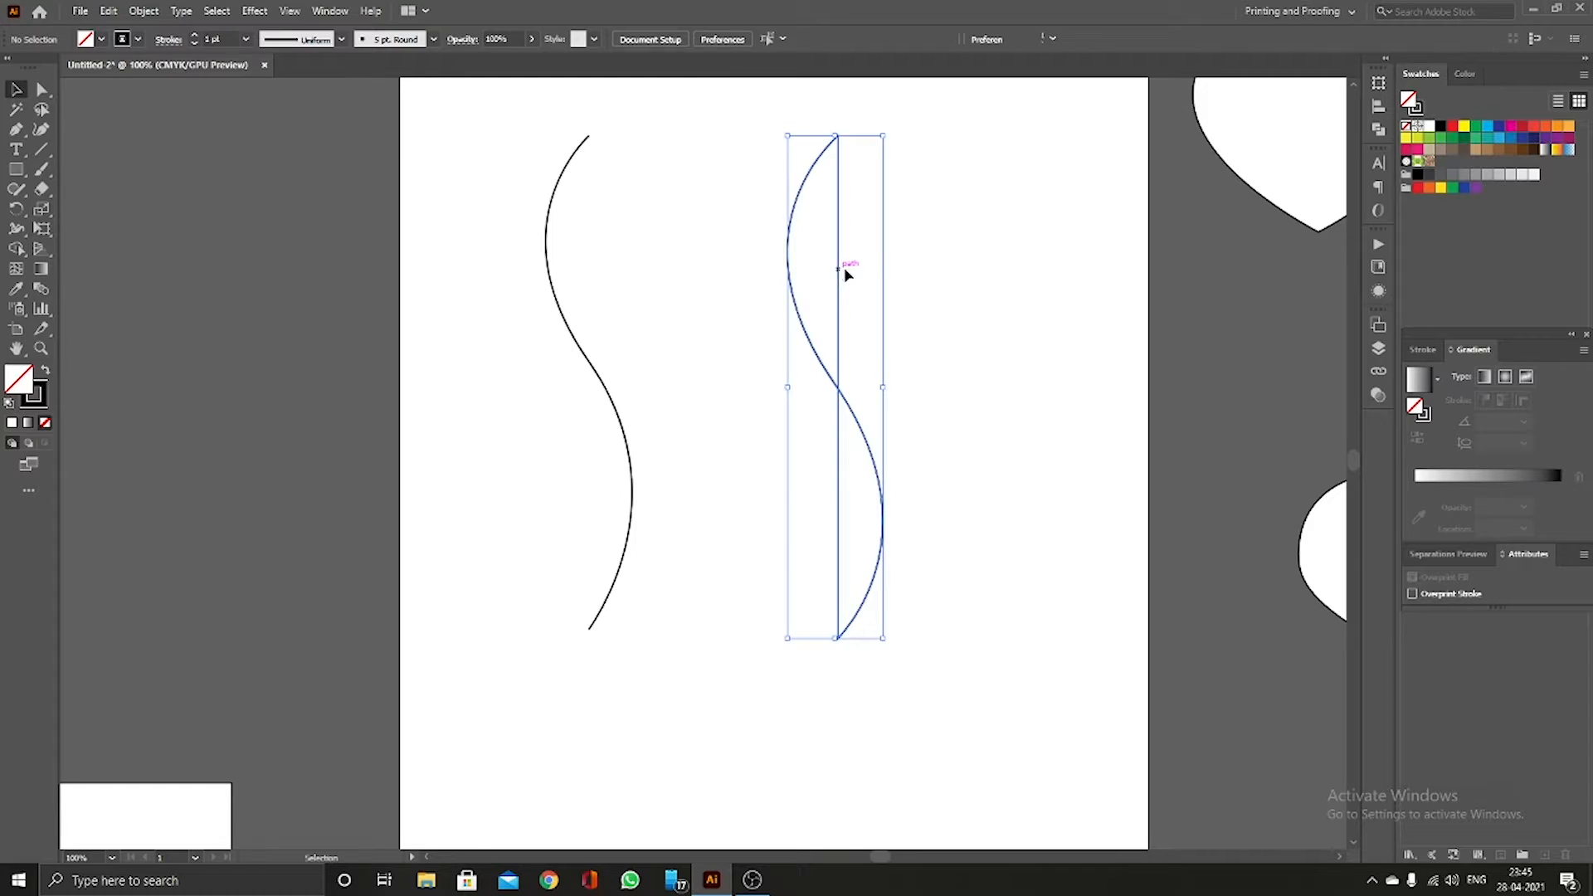
click(1463, 128)
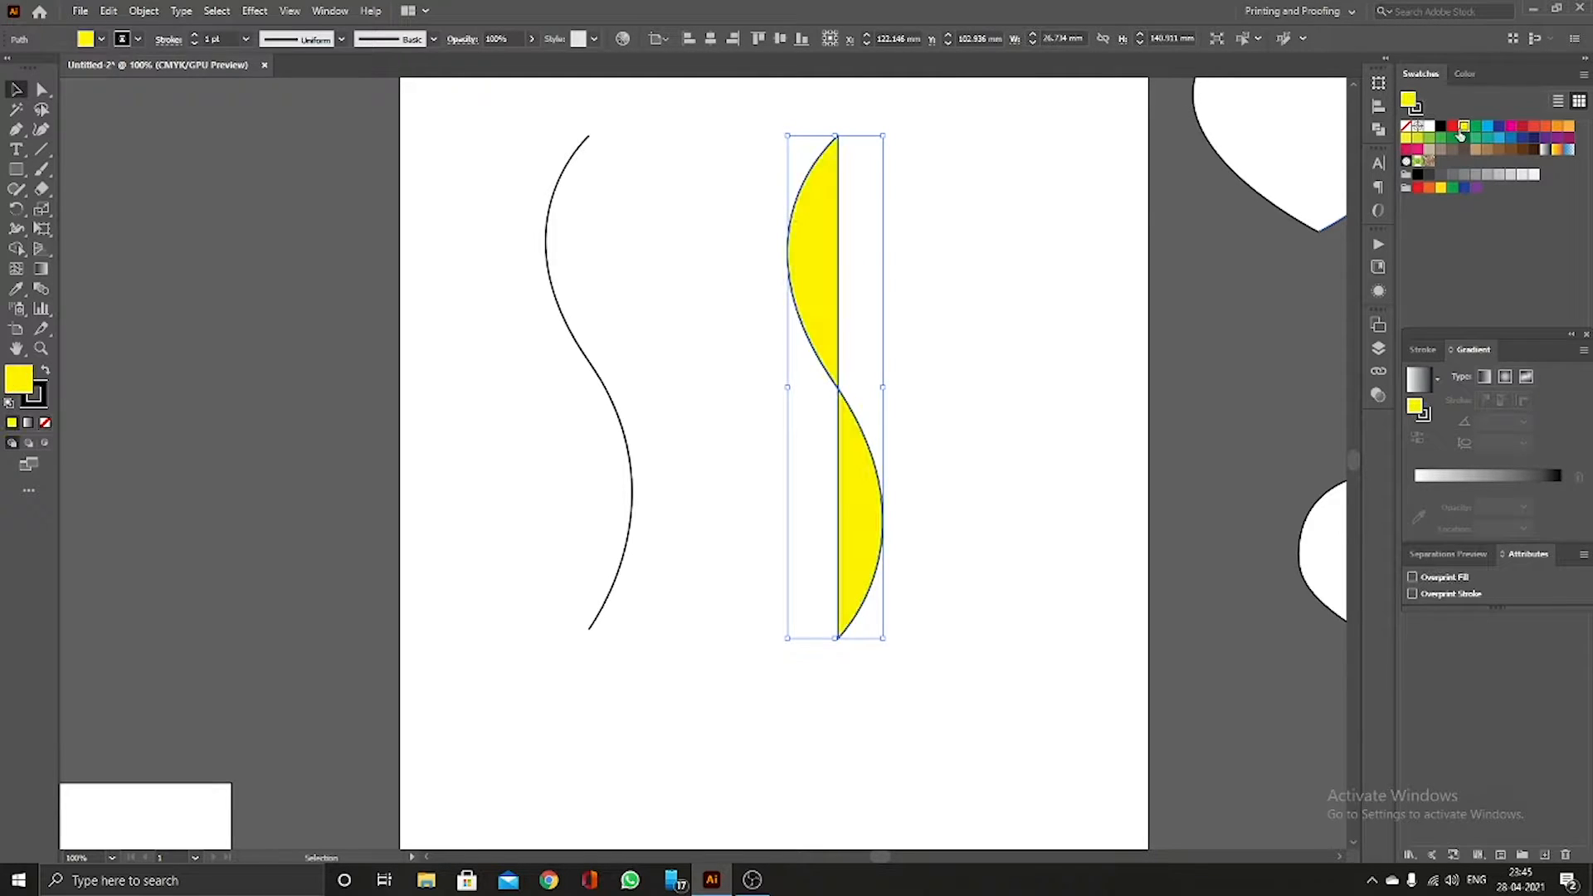
click(551, 284)
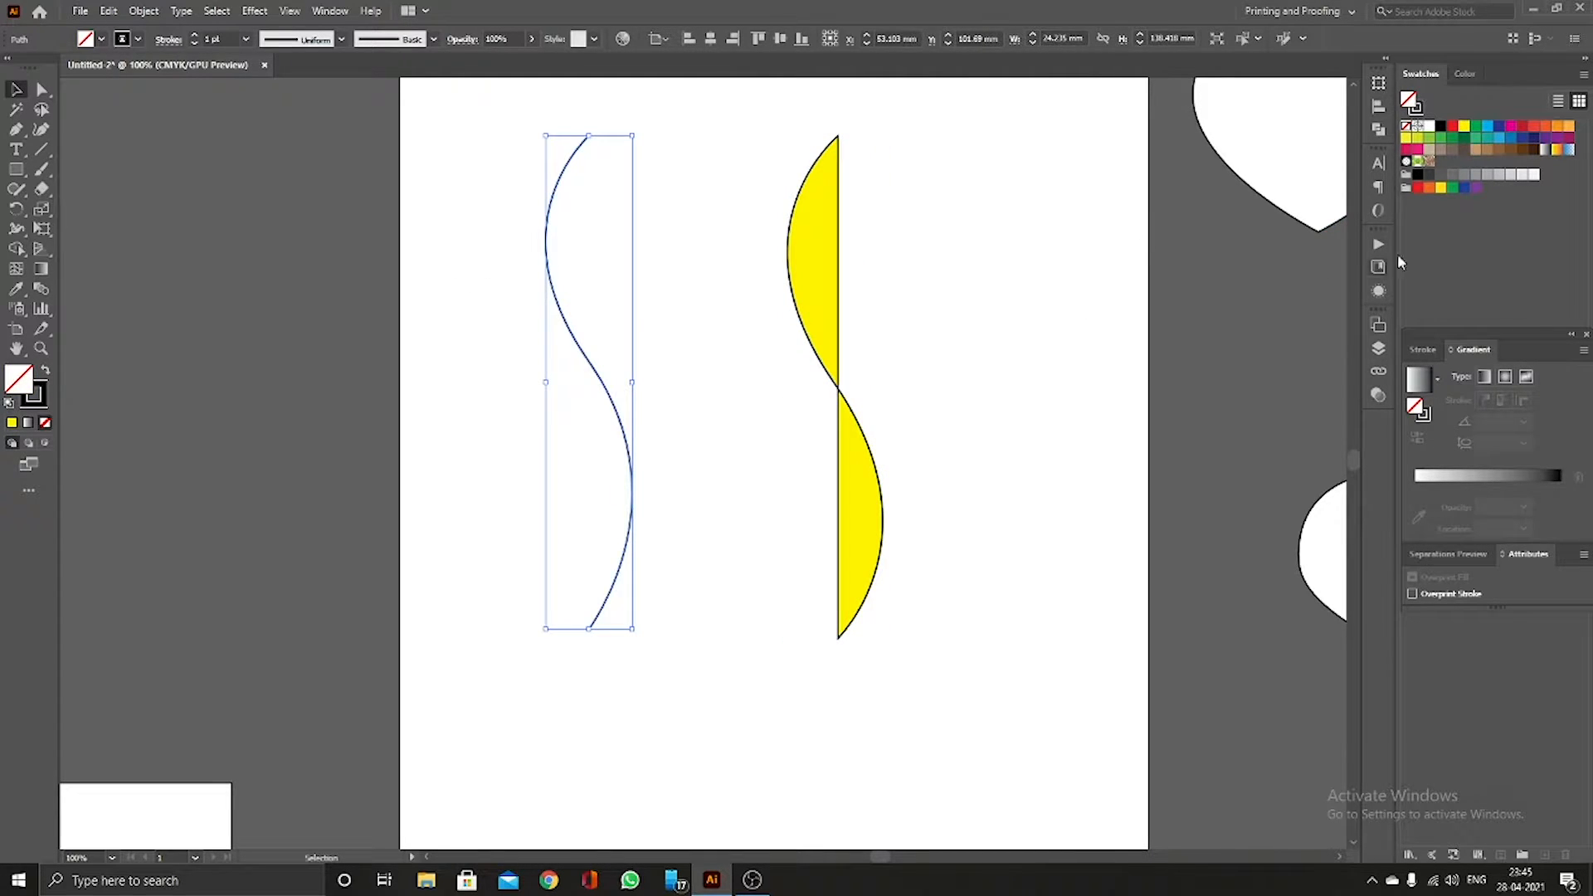
click(1465, 128)
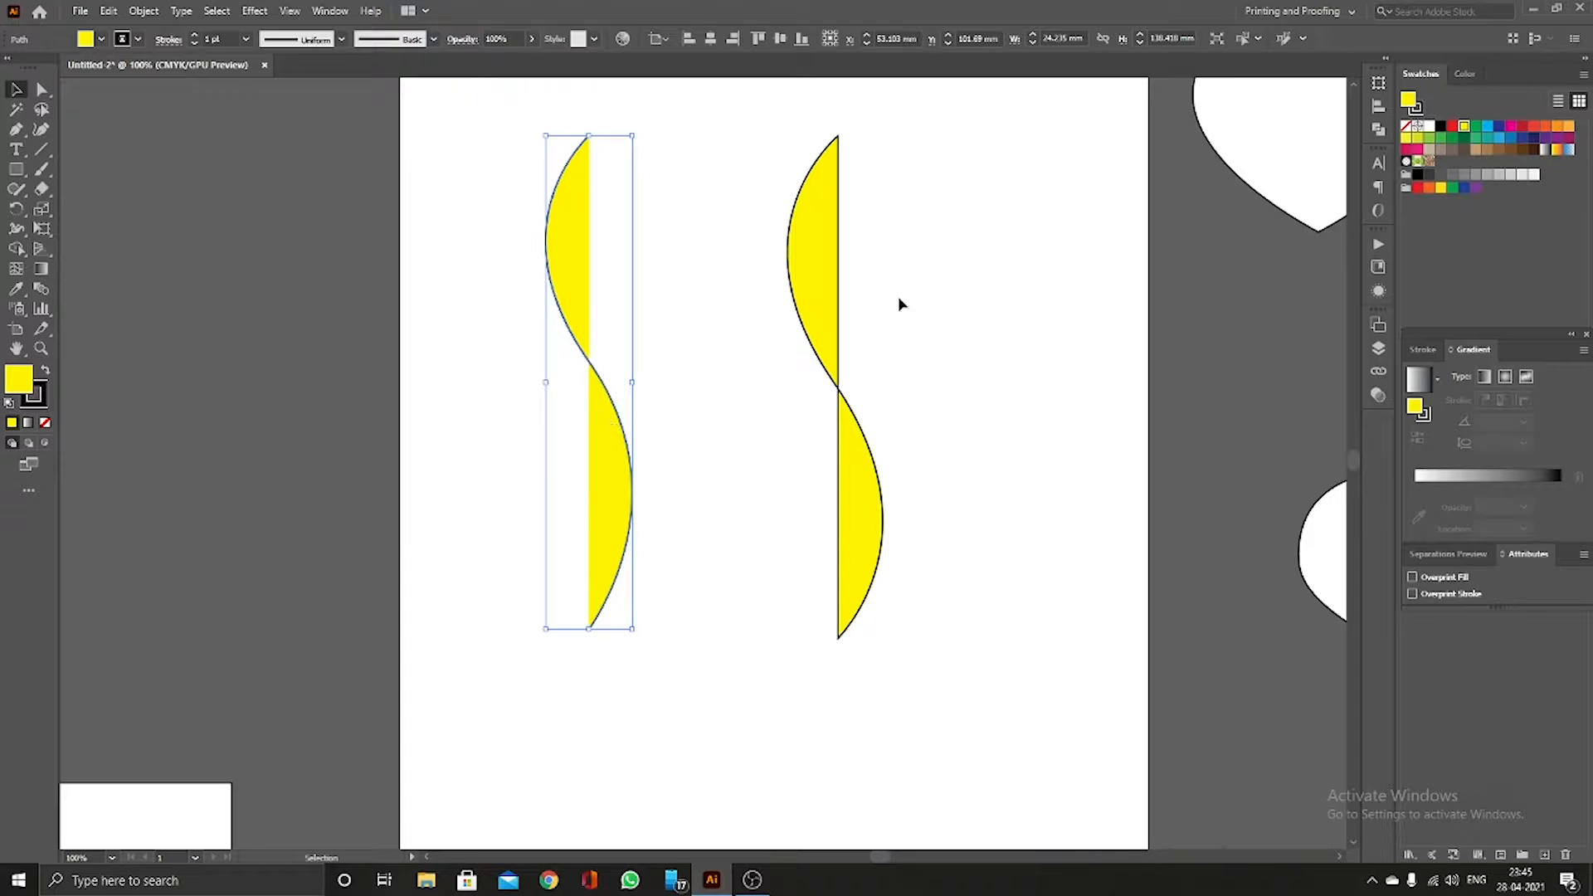
Step: Set both the fill and the stroke of the open S-curve to None
click(834, 280)
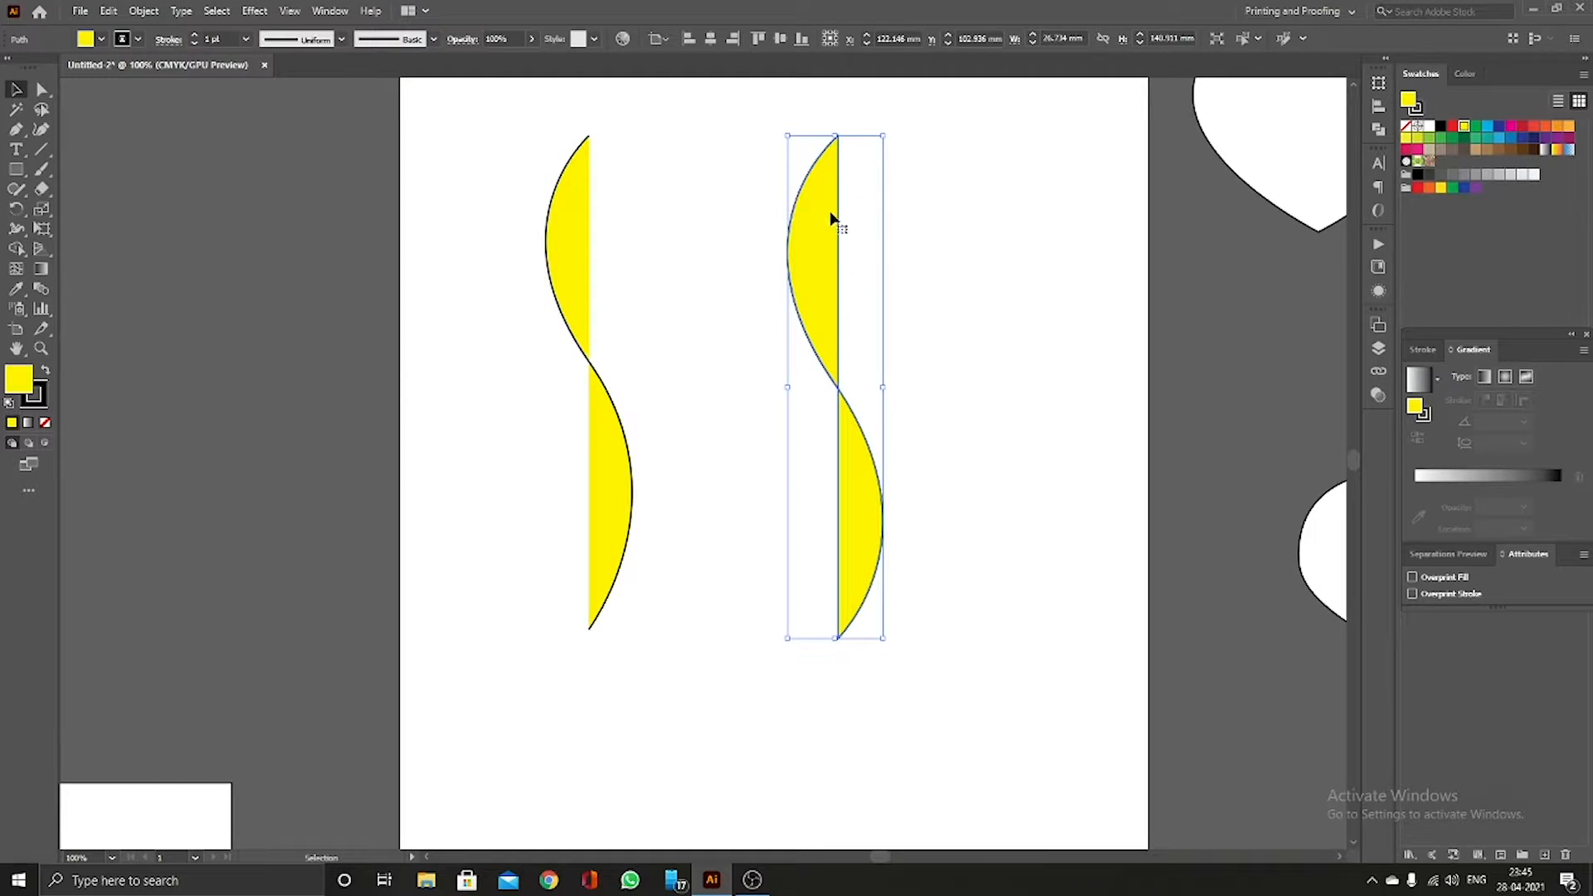
click(685, 366)
click(584, 310)
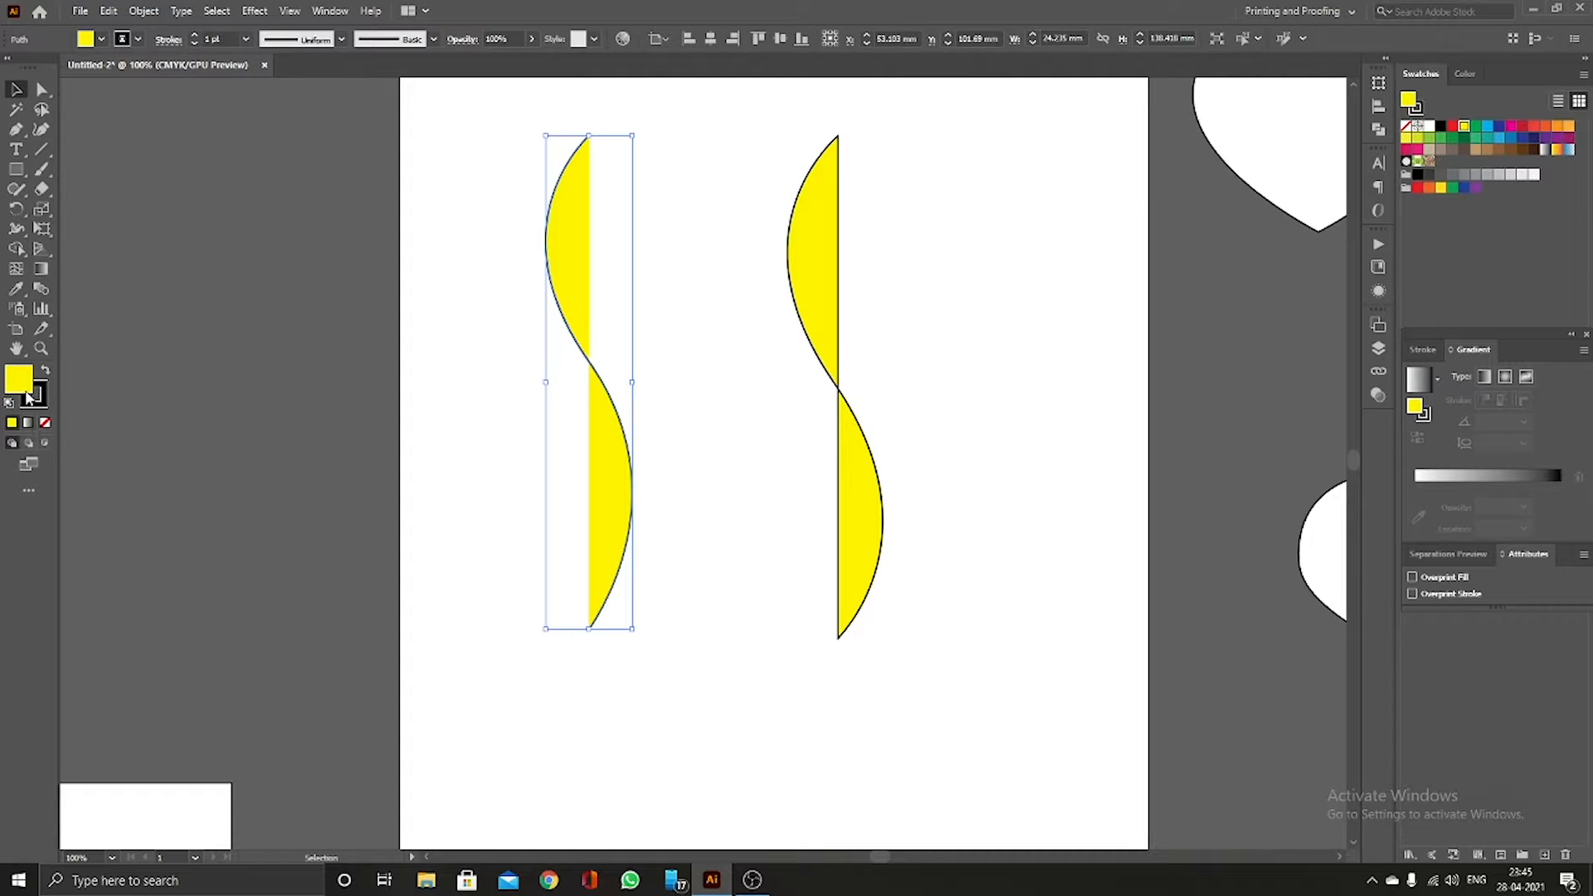
click(45, 425)
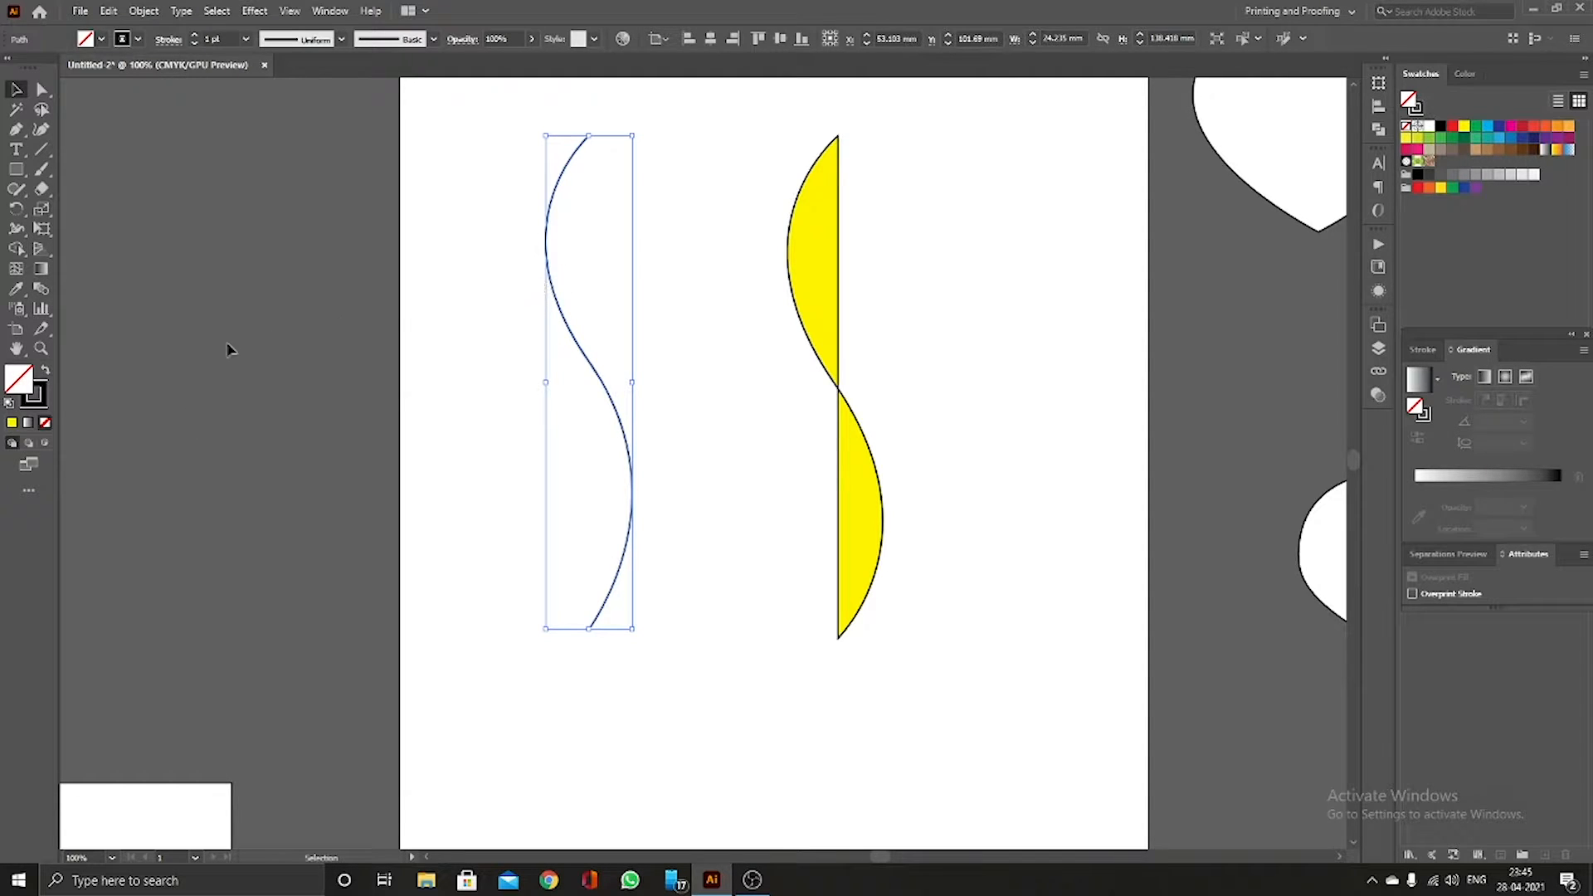
click(45, 406)
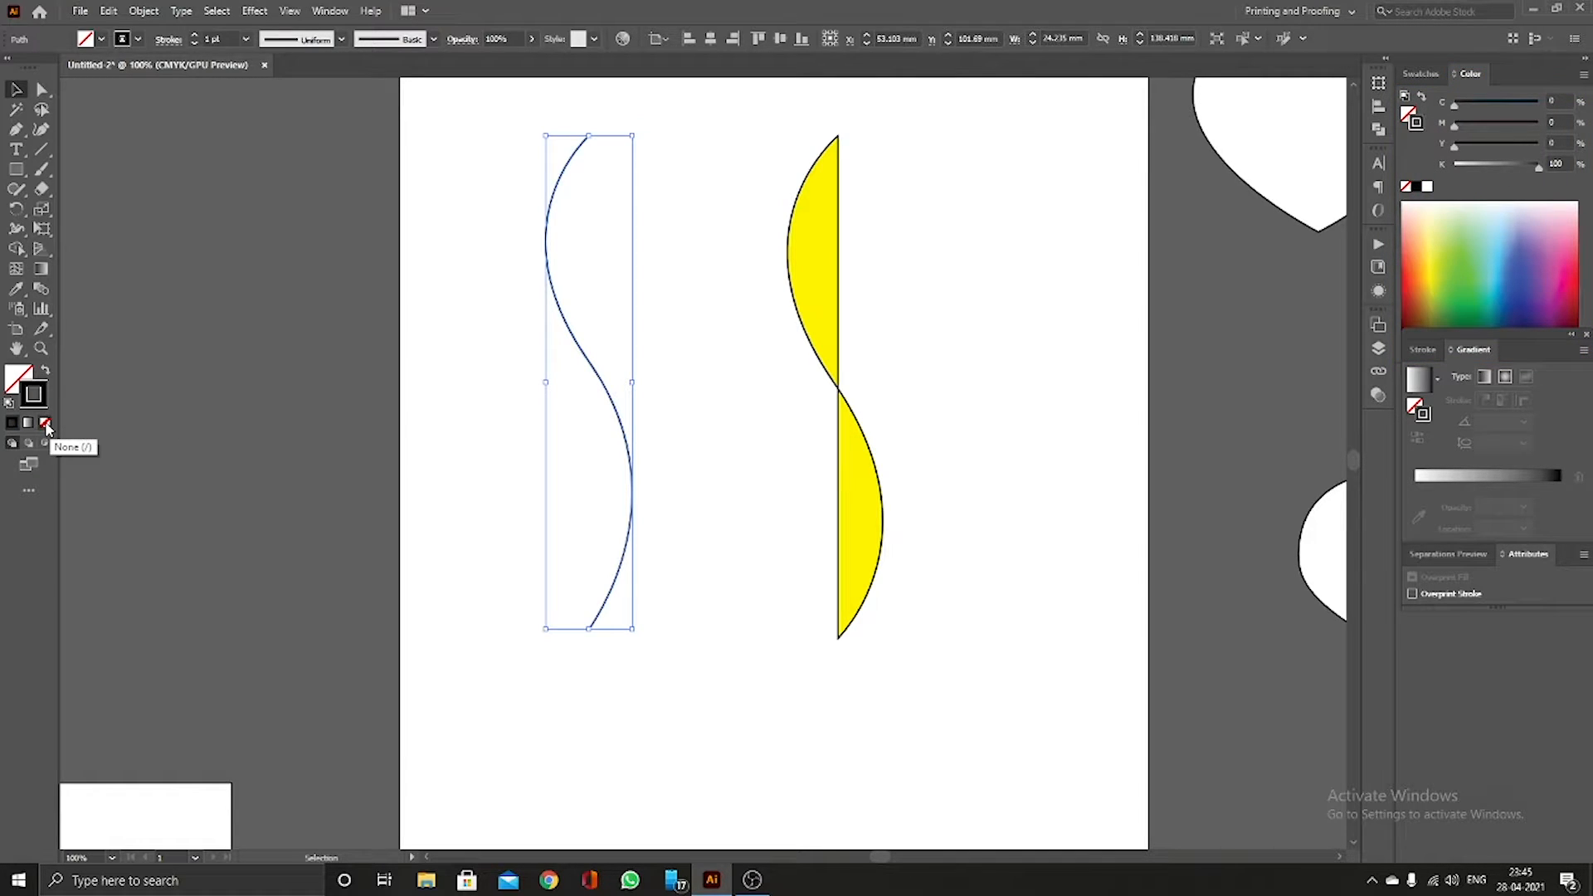
click(46, 423)
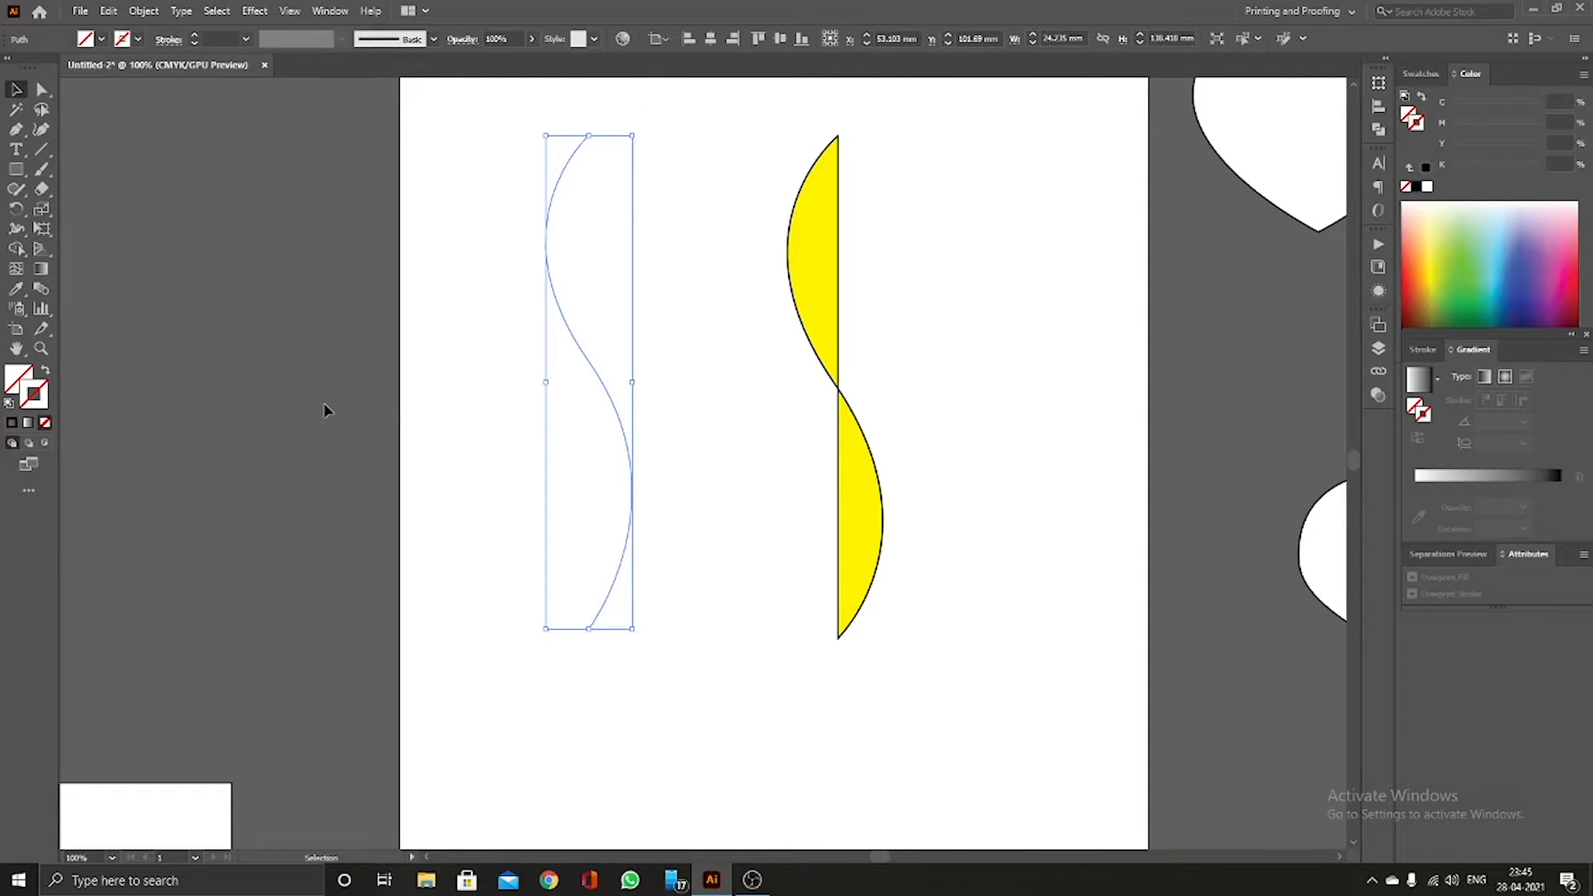
Step: Deselect the invisible open S-curve, reselect it with a selection marquee, and move it about 3 mm to the left
click(473, 382)
drag(517, 114, 704, 596)
click(477, 140)
drag(484, 152, 681, 633)
click(463, 448)
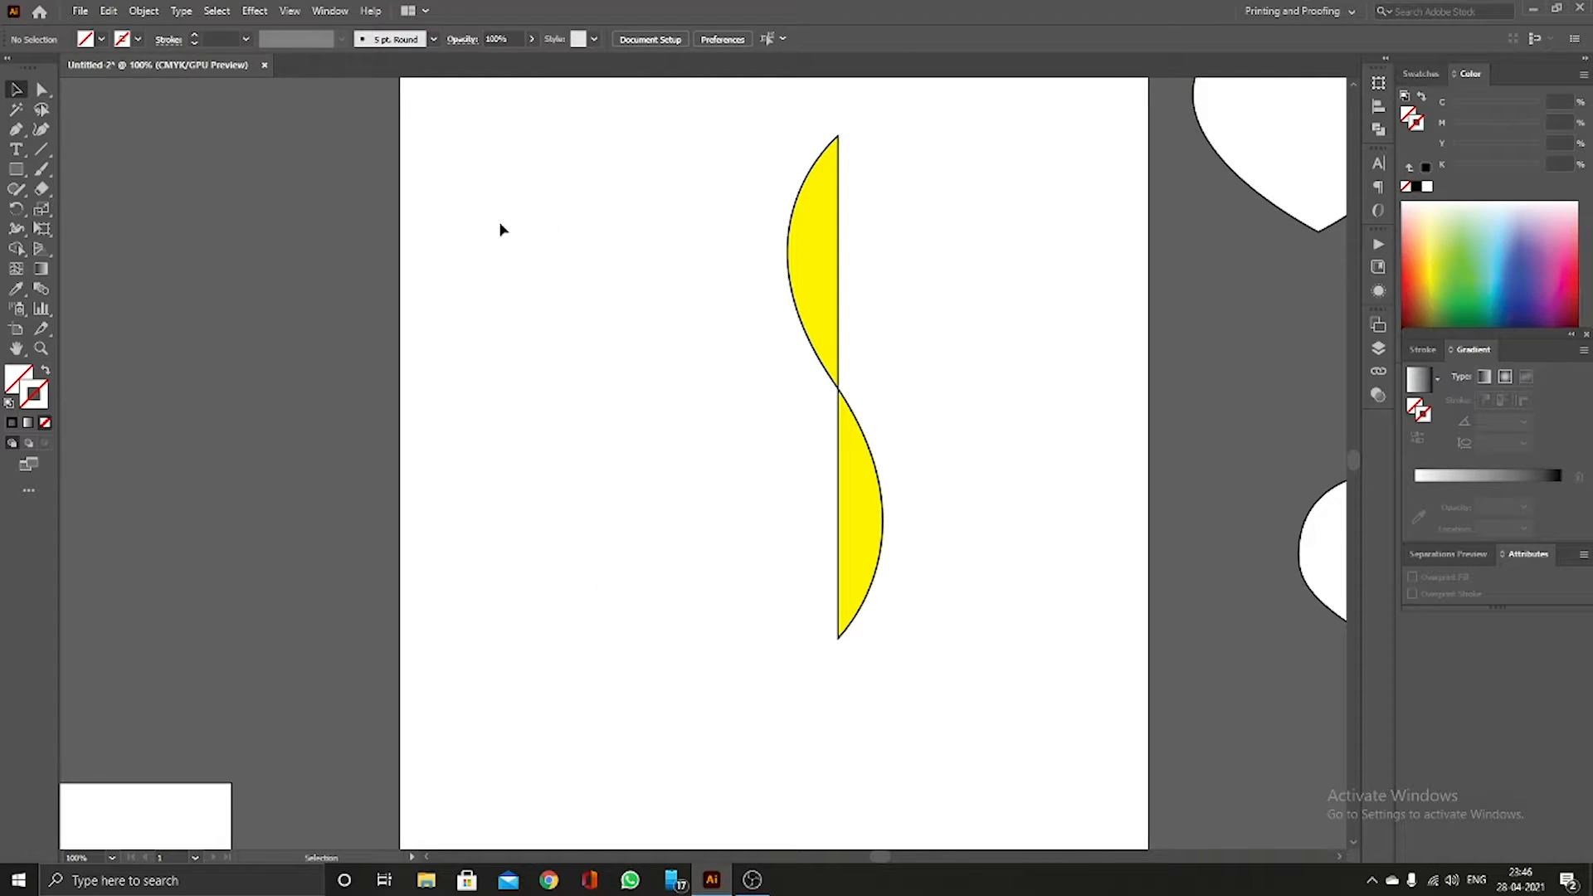
mouse_move(474, 126)
mouse_down()
mouse_move(690, 562)
mouse_move(704, 605)
mouse_move(473, 139)
mouse_move(710, 678)
mouse_up()
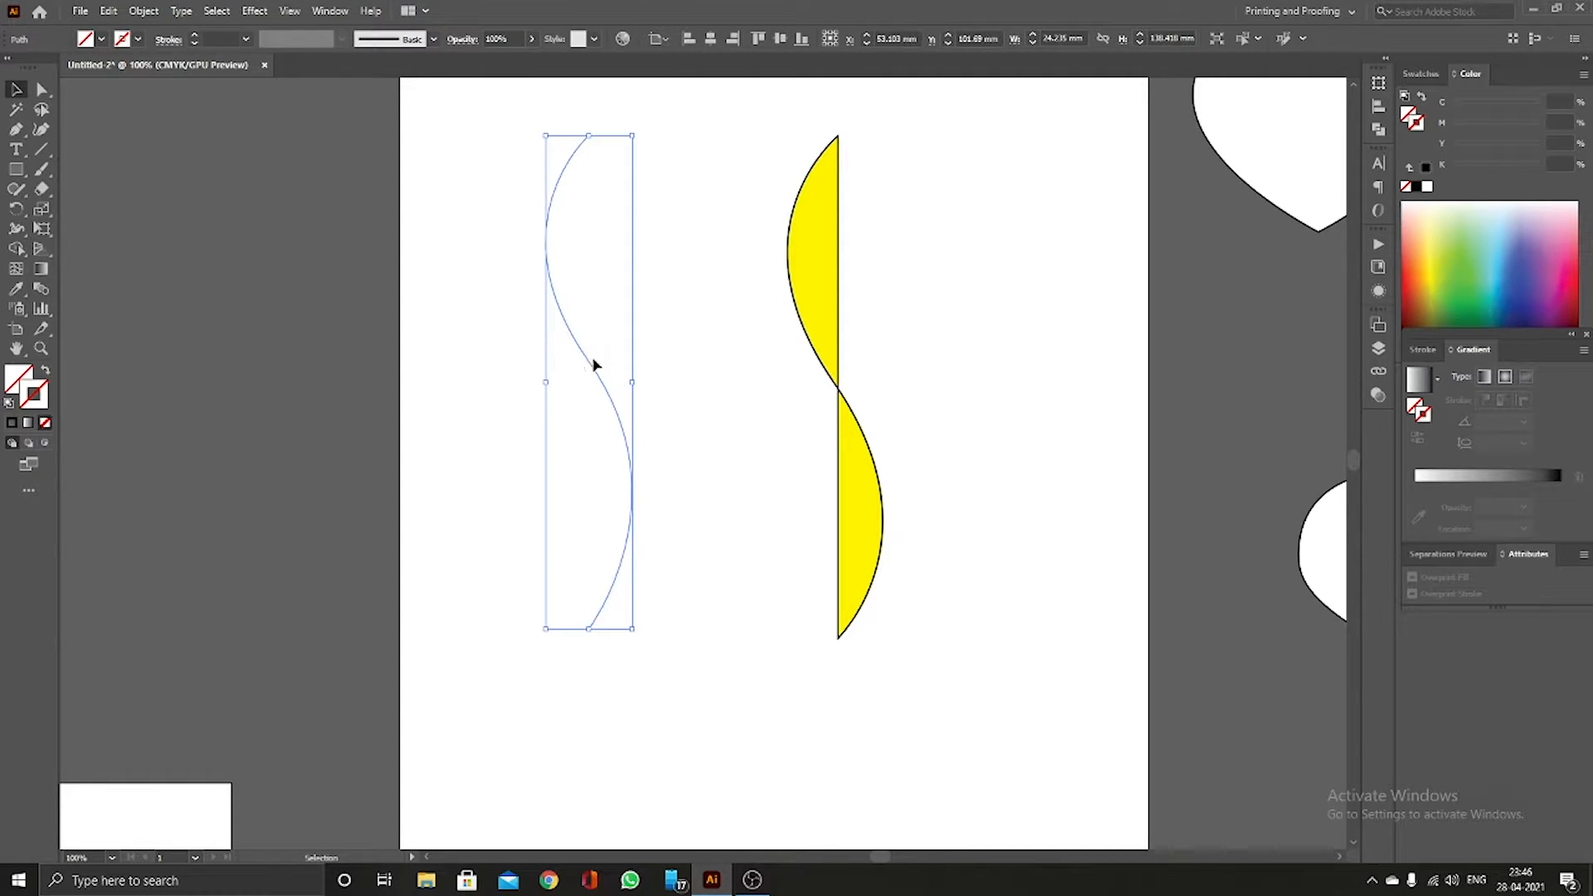
mouse_move(586, 360)
mouse_down()
mouse_move(512, 346)
mouse_move(587, 368)
mouse_up()
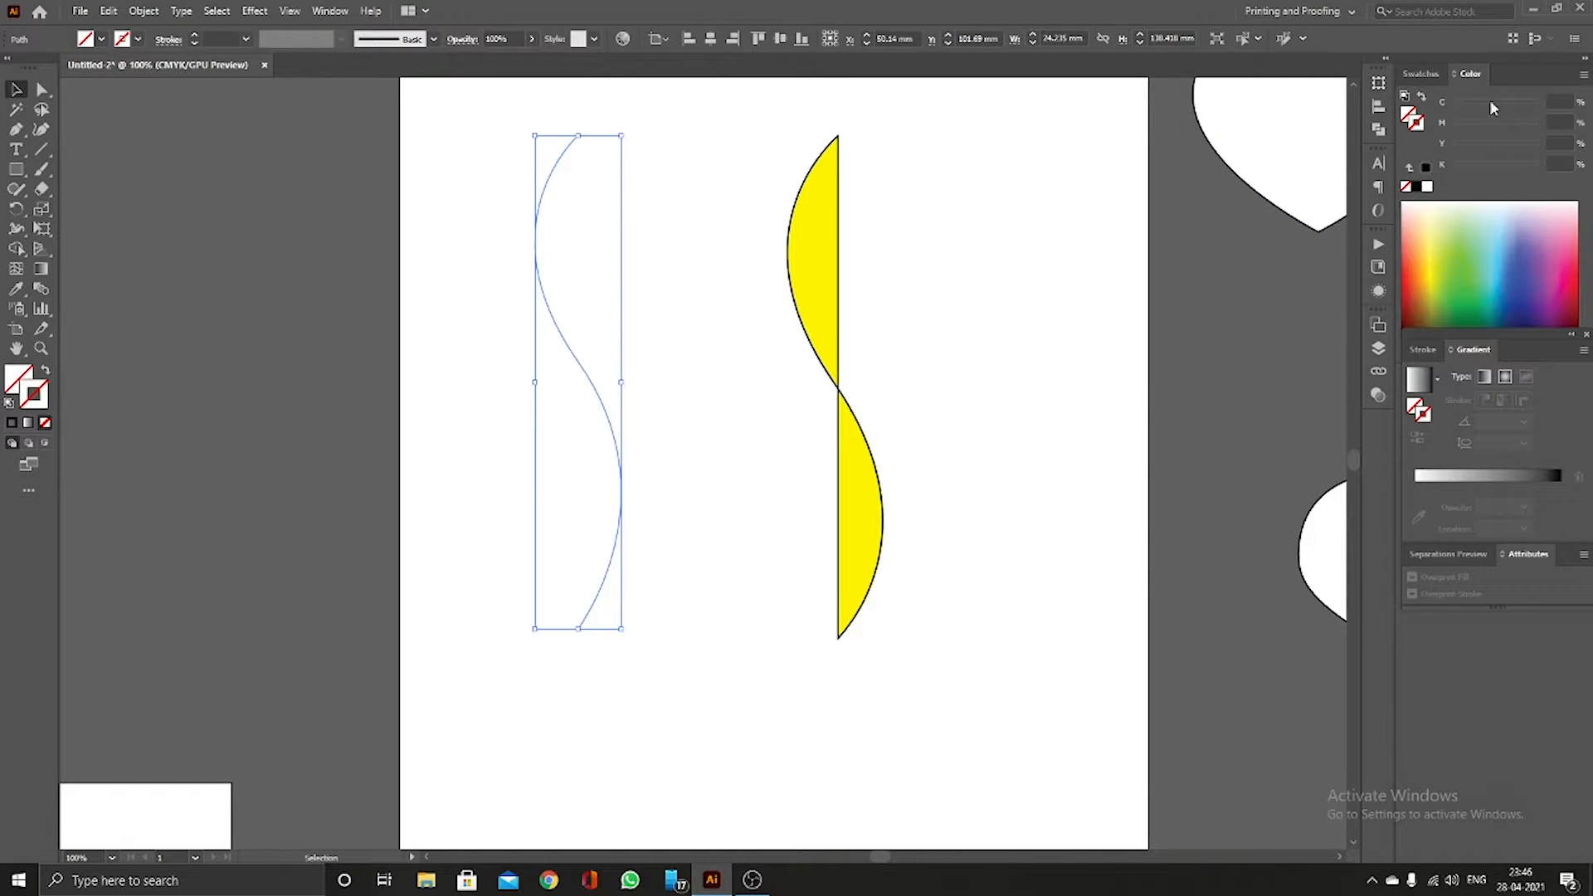
Step: Apply the green swatch to the stroke of the open S-curve
click(1421, 73)
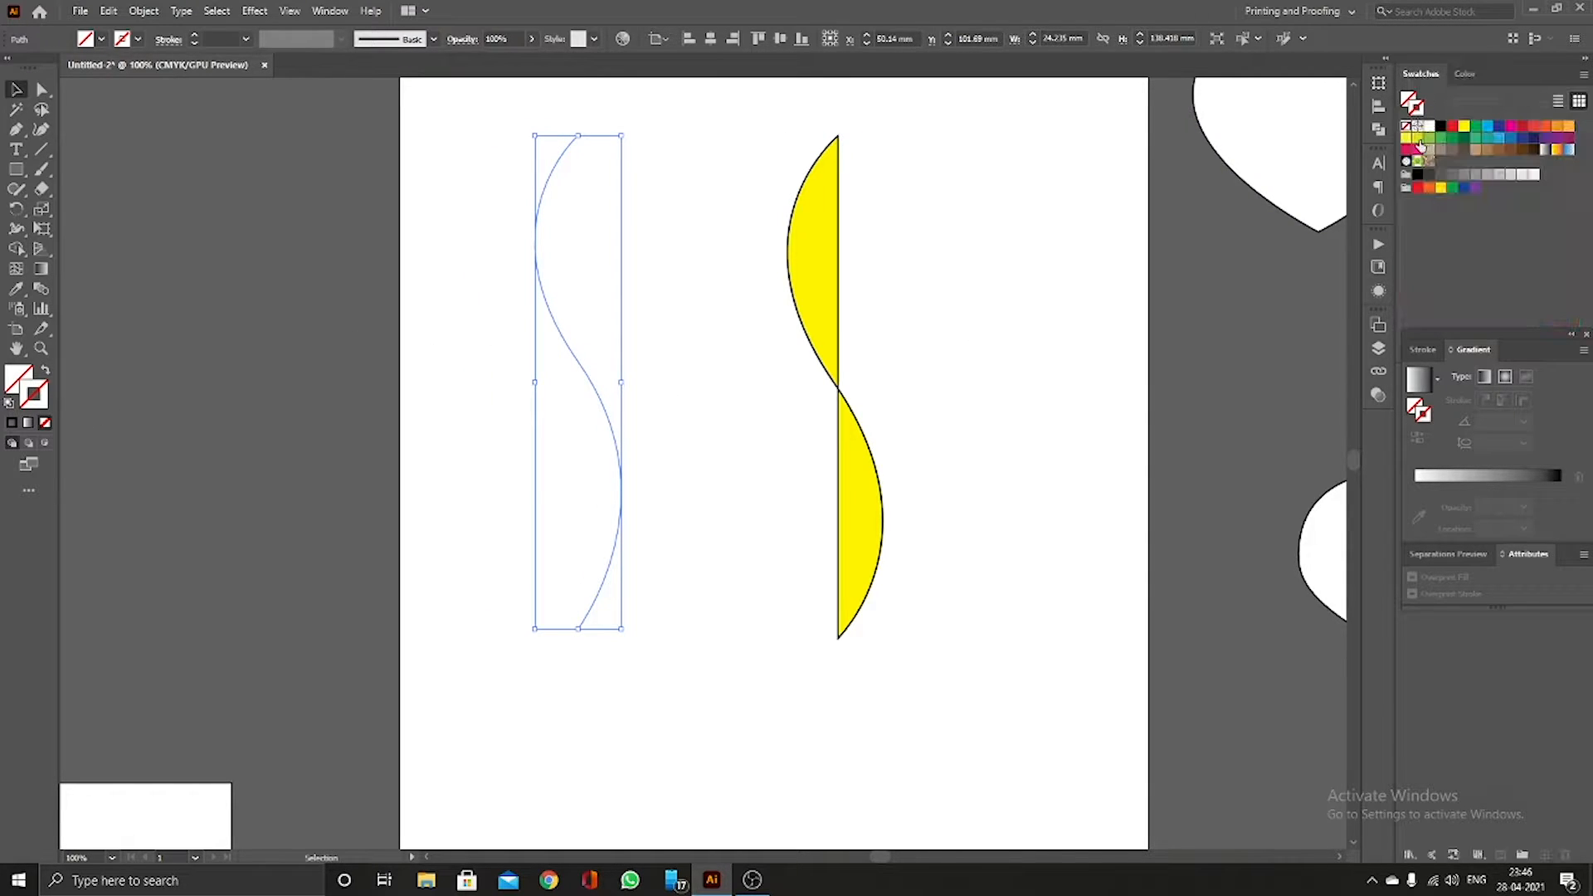
click(1464, 127)
click(1477, 127)
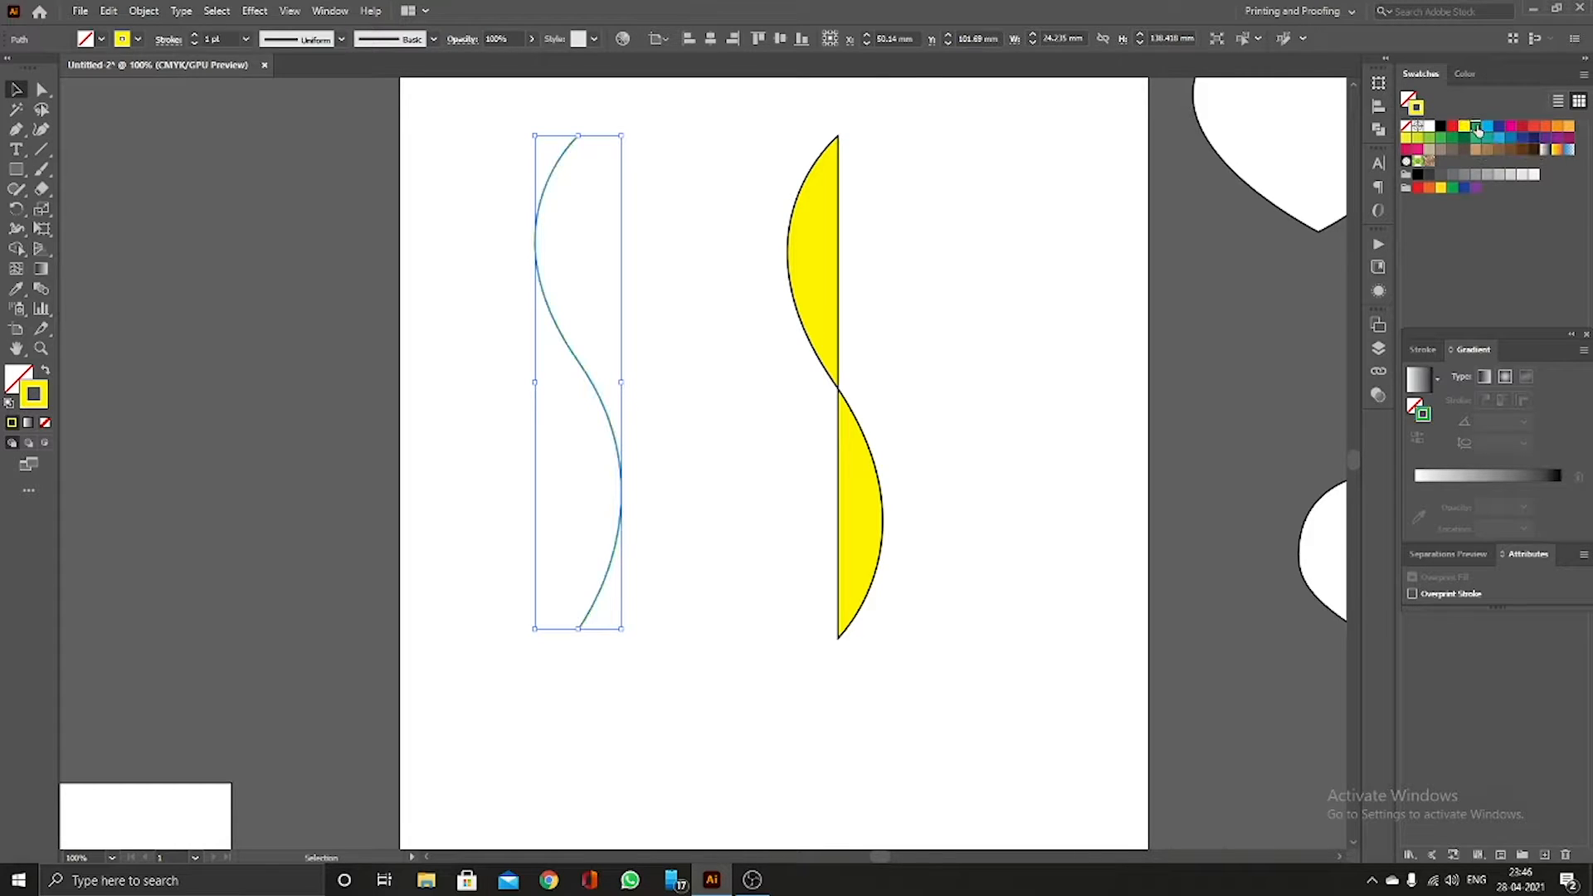
Step: Select both S-shaped paths and move them together off the artboard, to its left
click(649, 316)
drag(490, 125, 1001, 809)
scroll(1033, 647, down, 3)
mouse_move(977, 637)
mouse_down()
mouse_move(731, 552)
mouse_move(754, 596)
mouse_up()
scroll(733, 778, up, 2)
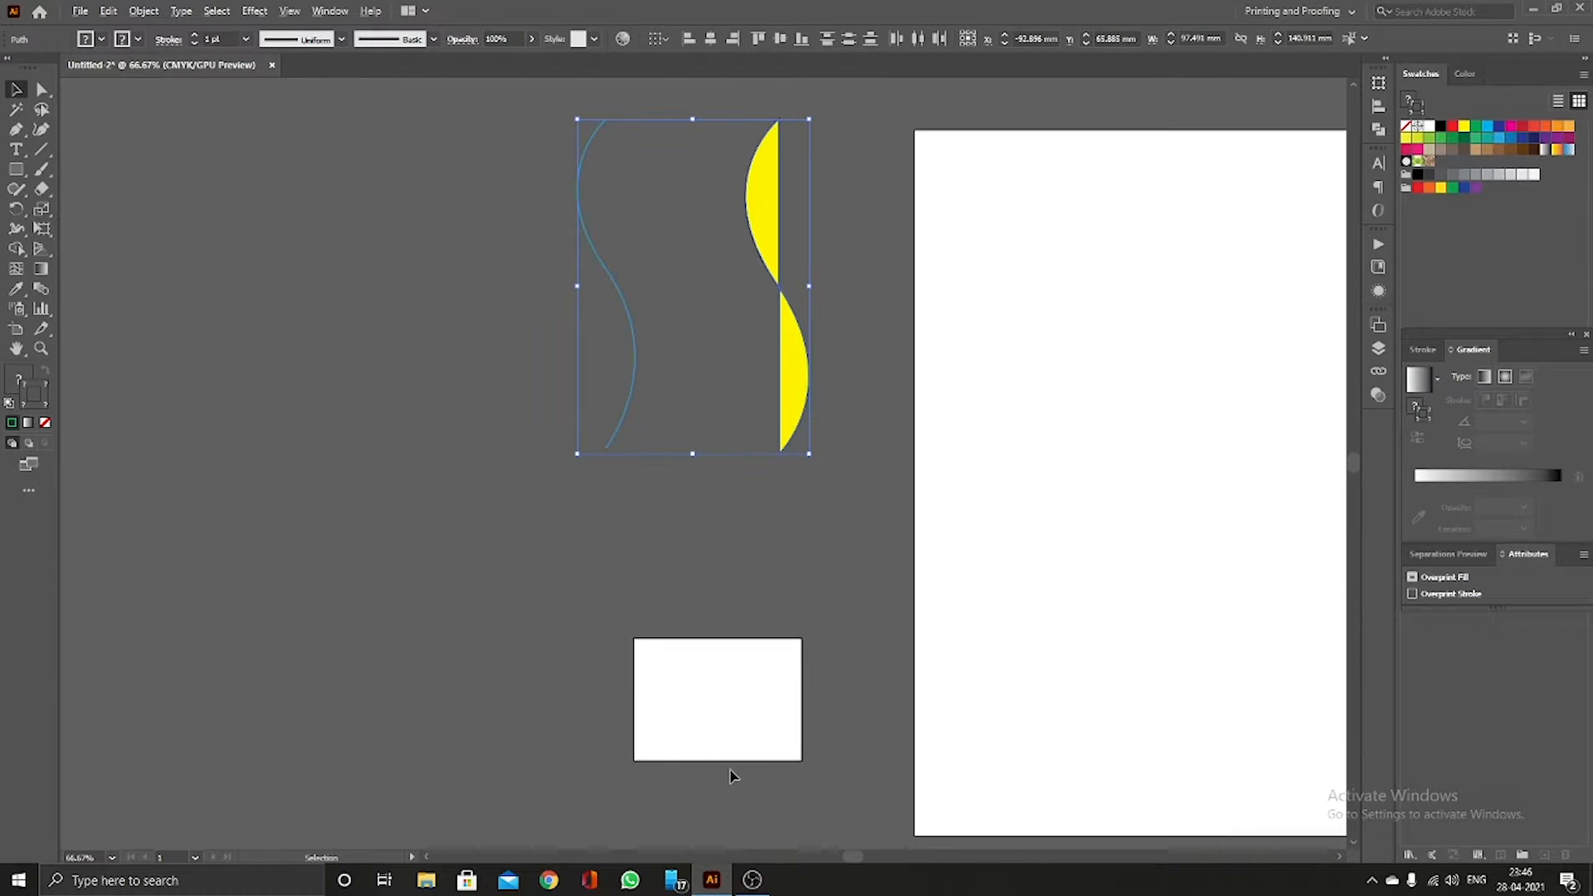
Step: Move the white rectangle from outside the artboard onto its lower left area
drag(867, 646, 728, 541)
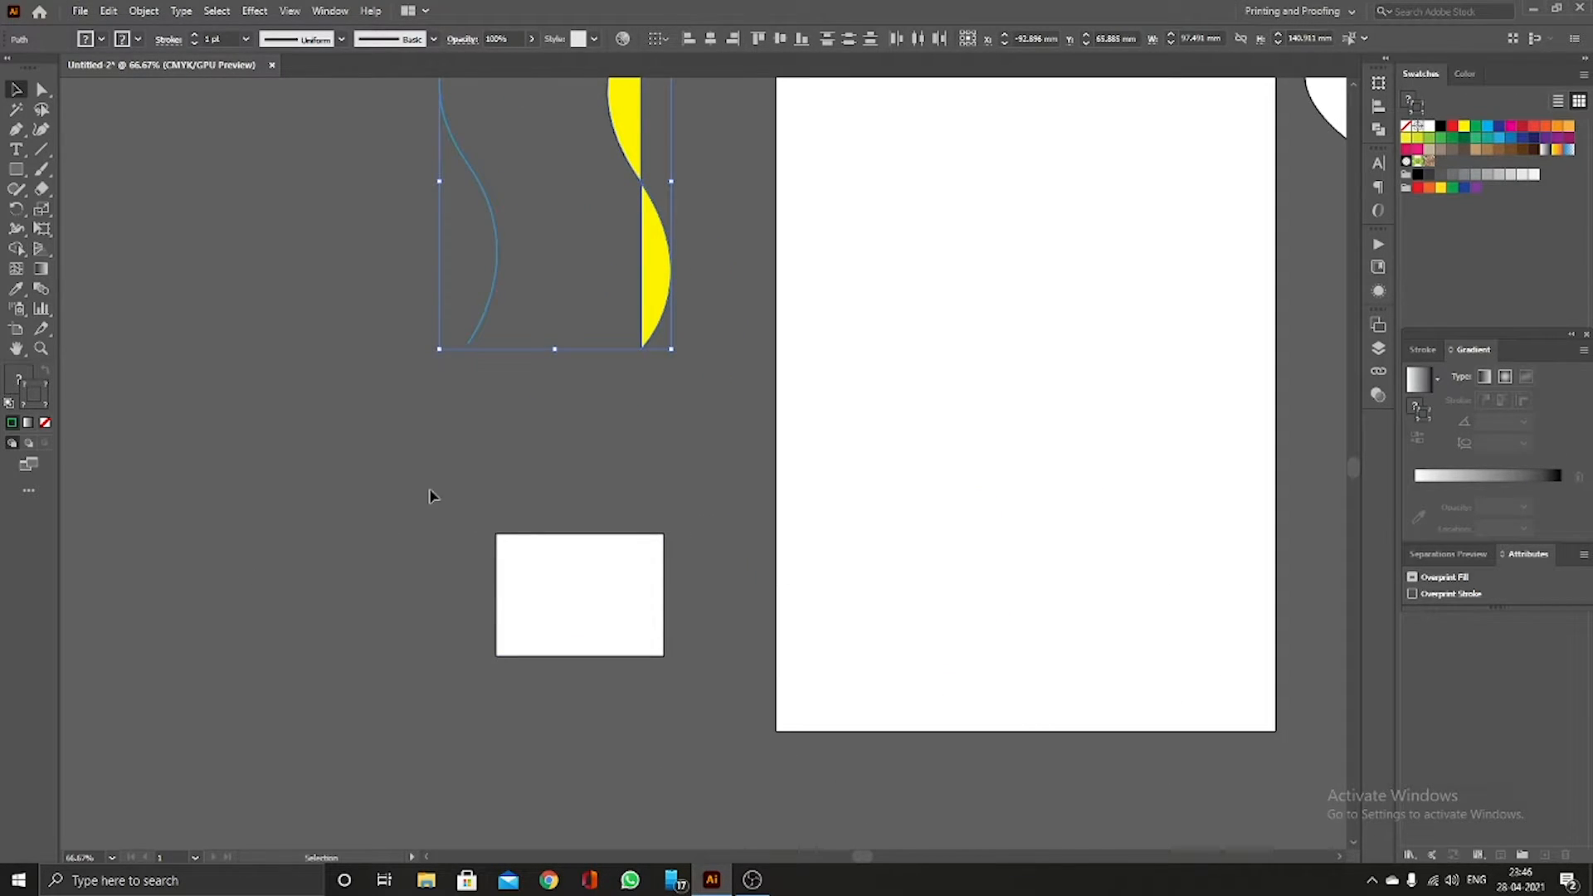
drag(703, 712, 703, 713)
drag(623, 574, 927, 473)
scroll(1096, 386, up, 1)
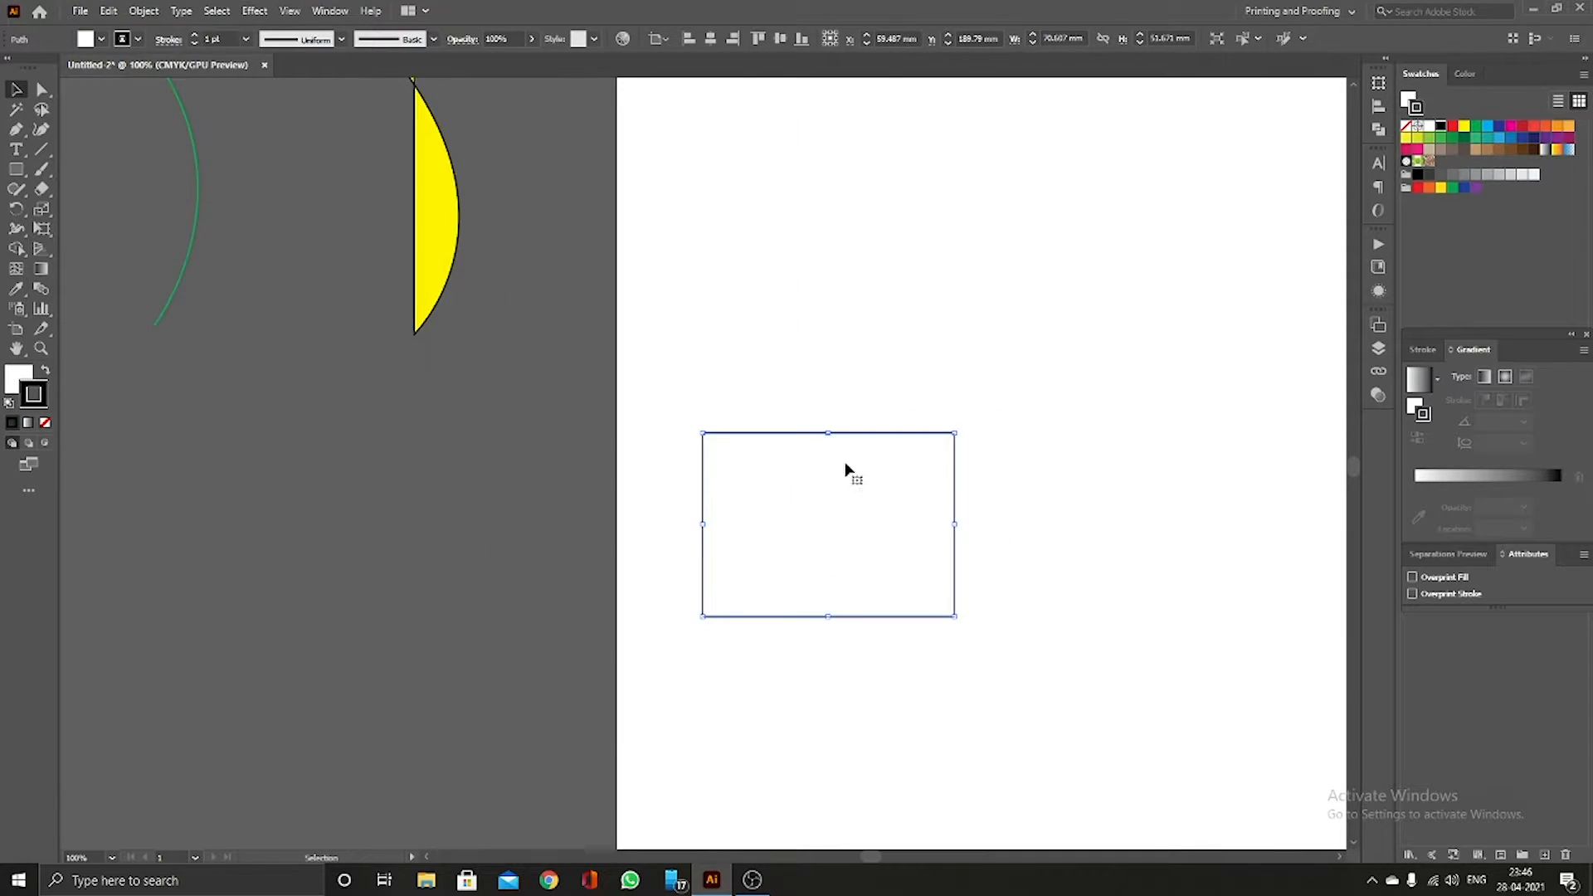
Step: Draw a closed rectangle with straight Pen tool segments above the existing rectangle, matching its width
click(16, 128)
click(702, 240)
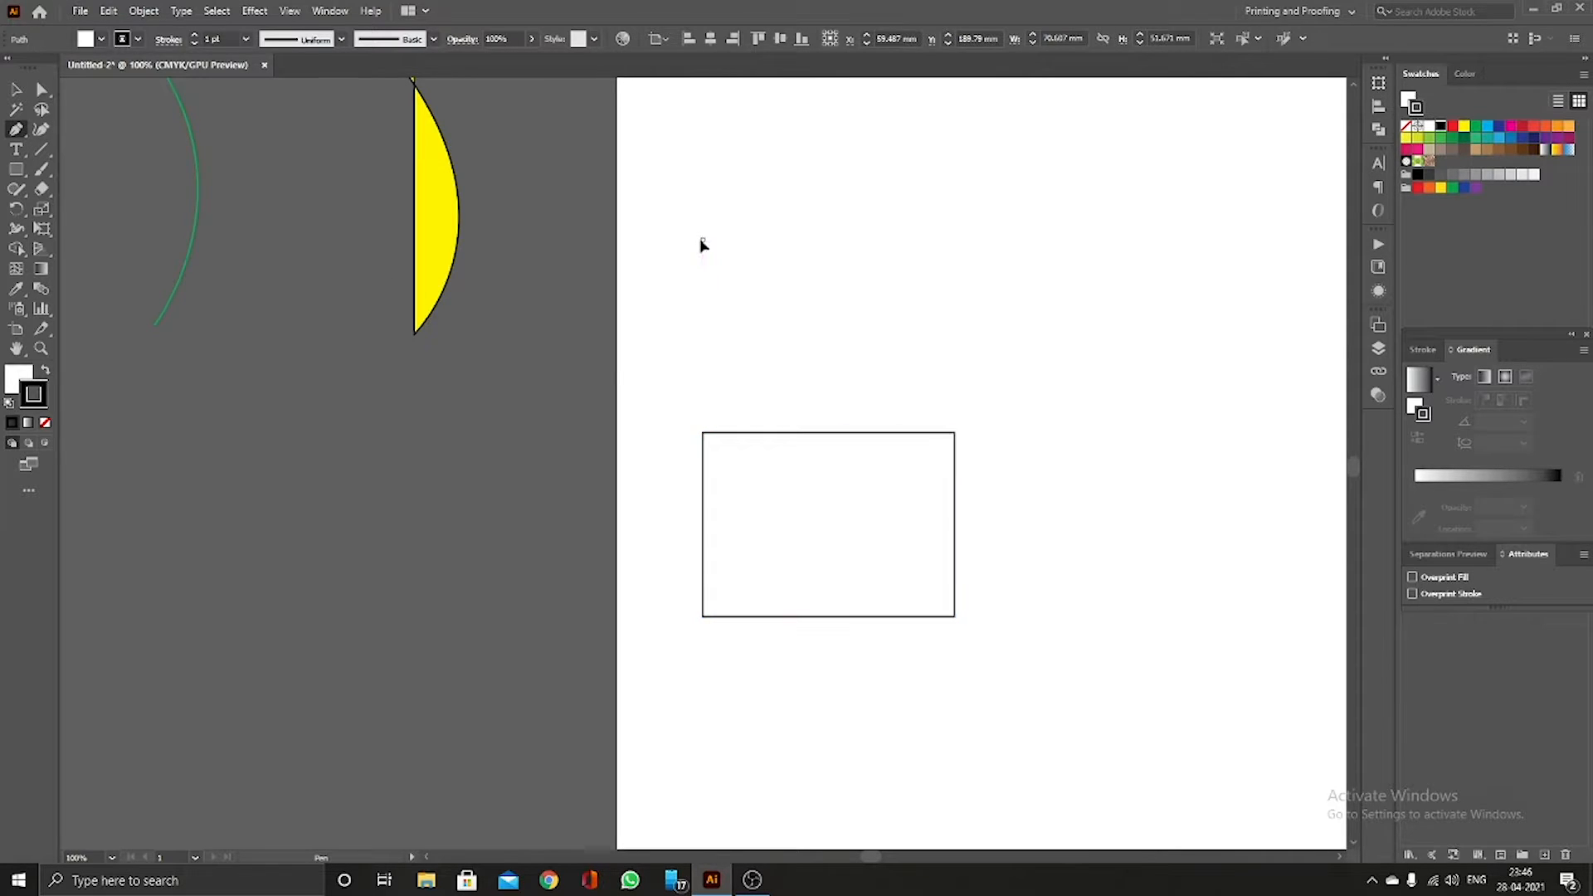
click(703, 377)
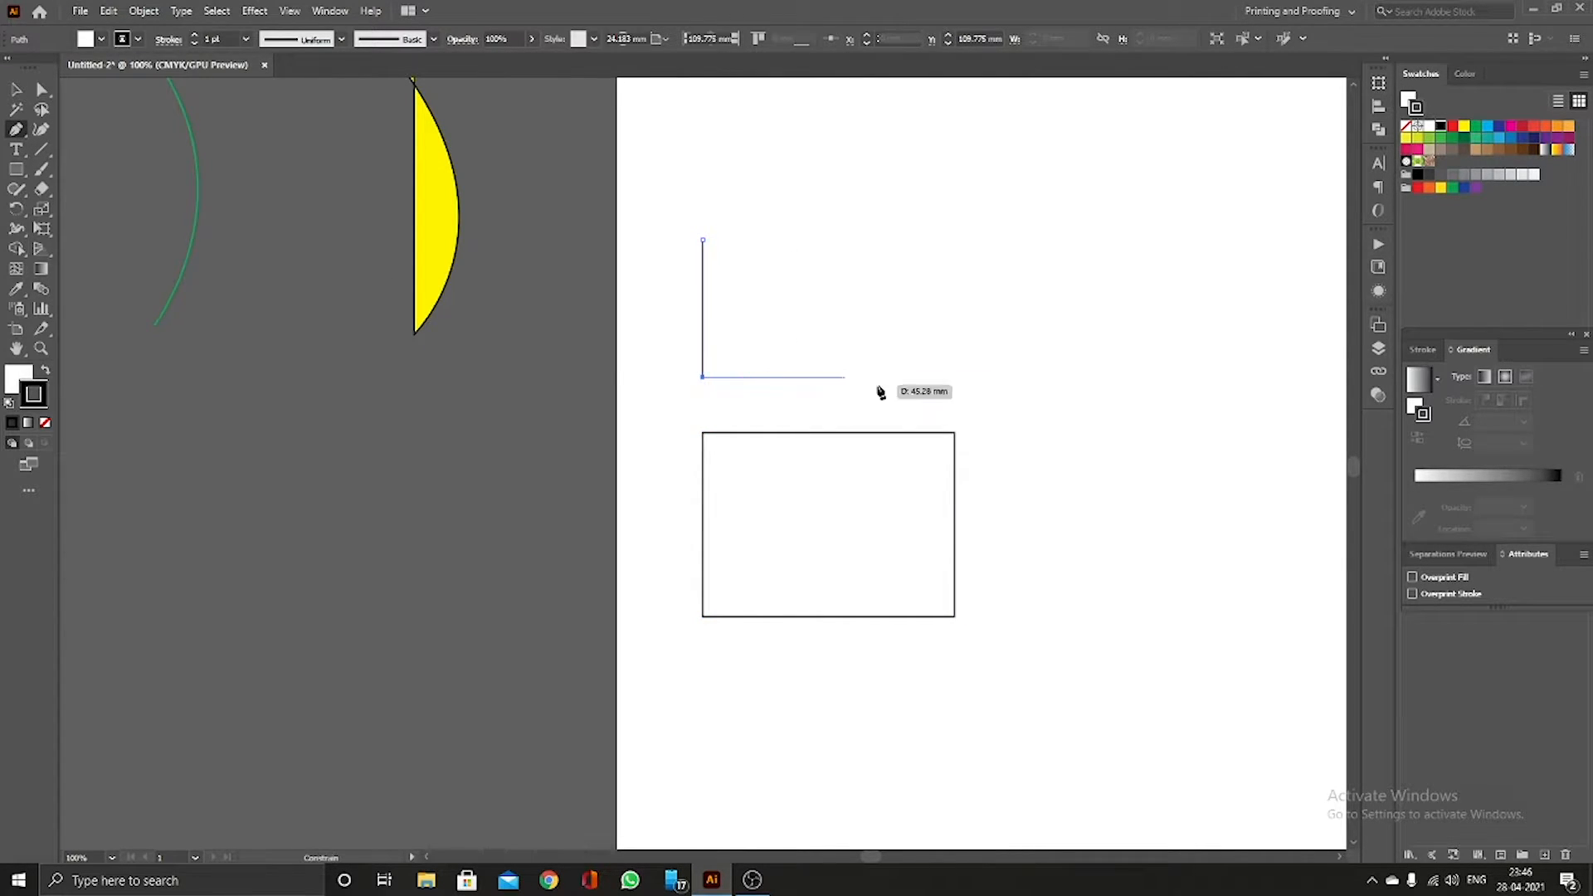
click(954, 377)
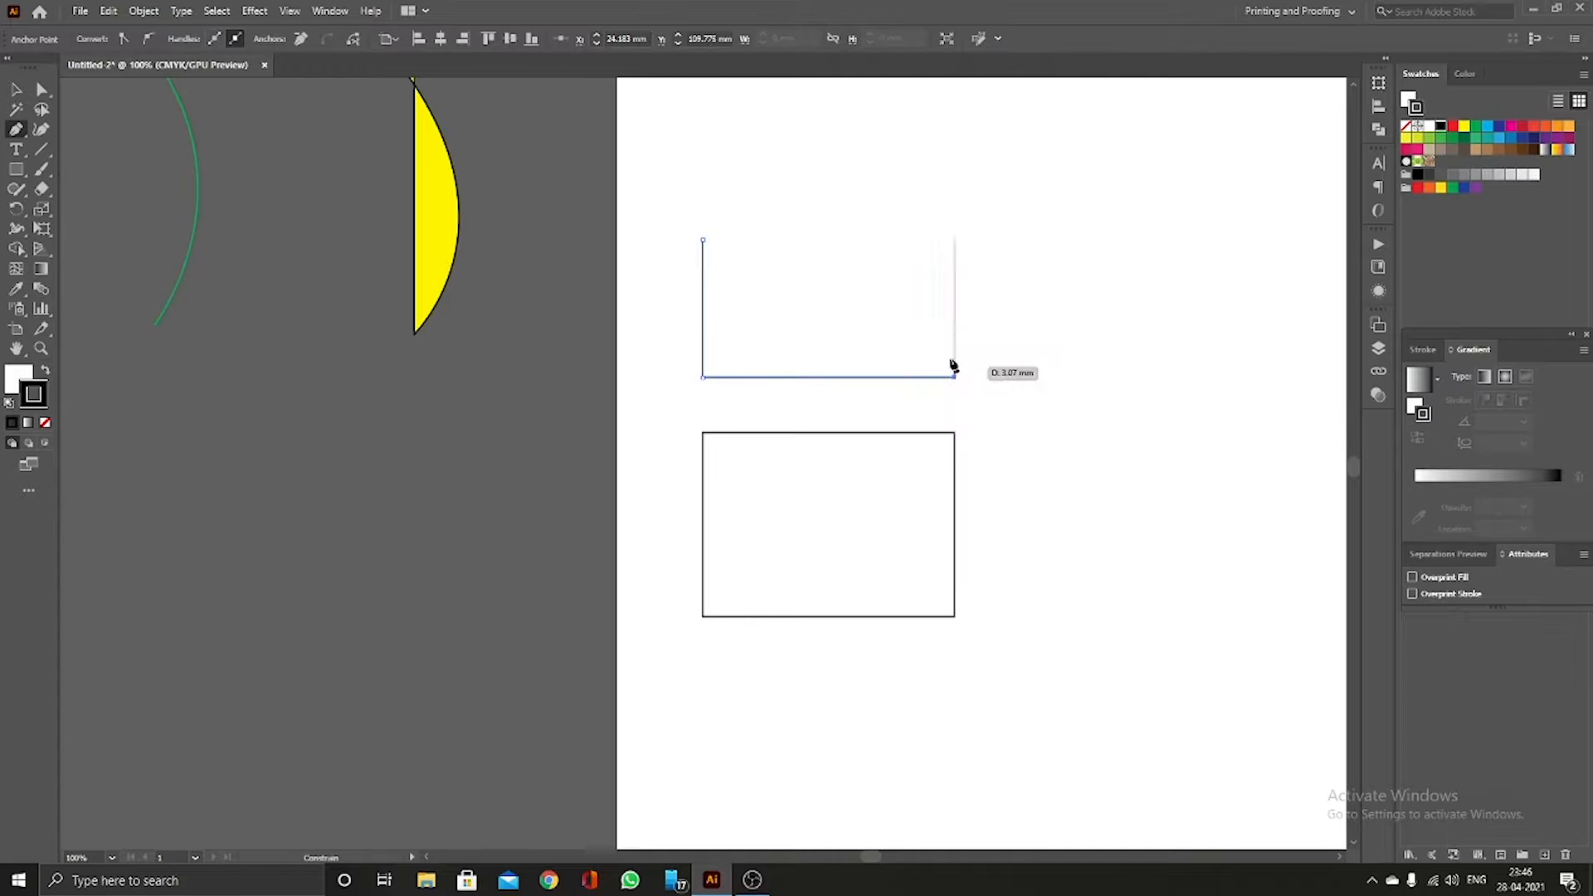
click(955, 239)
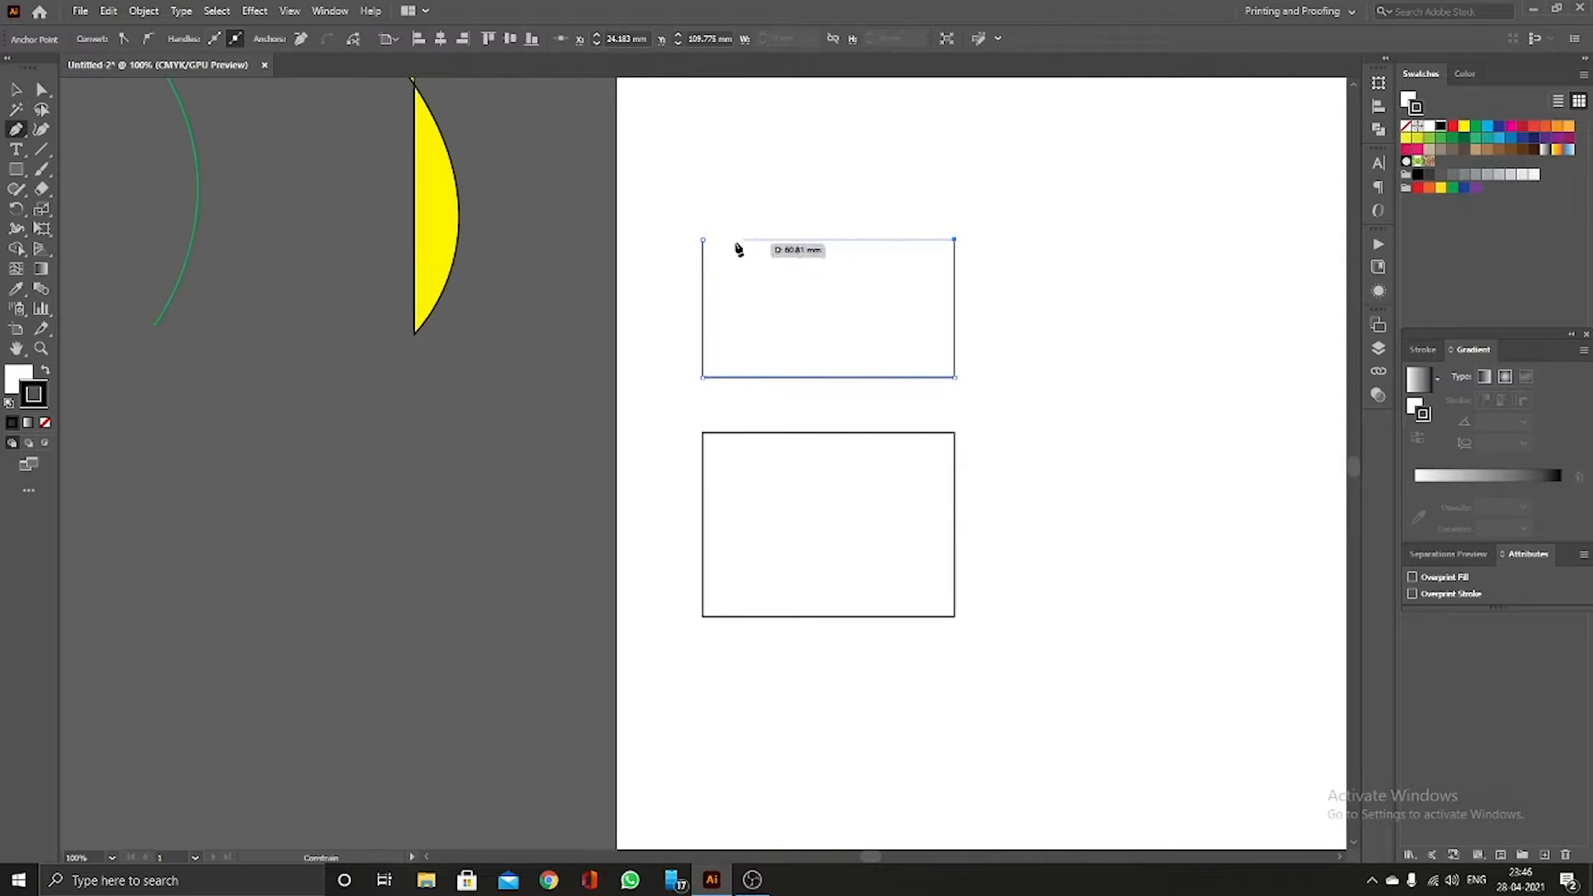
click(703, 240)
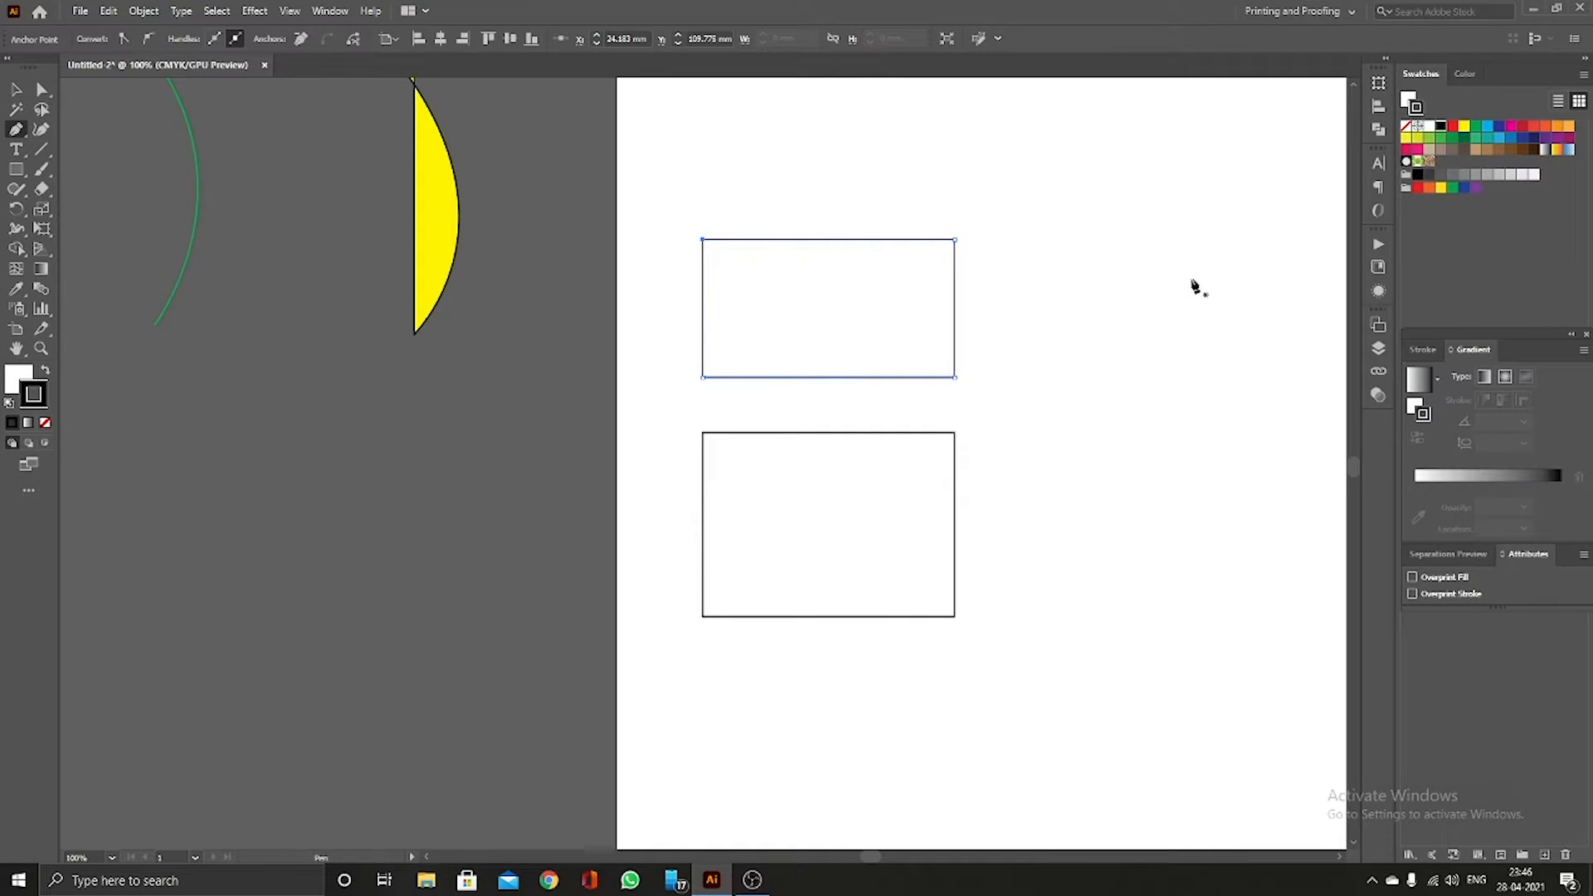
Step: Select both rectangles on the artboard and delete them
click(16, 89)
drag(667, 207, 1127, 750)
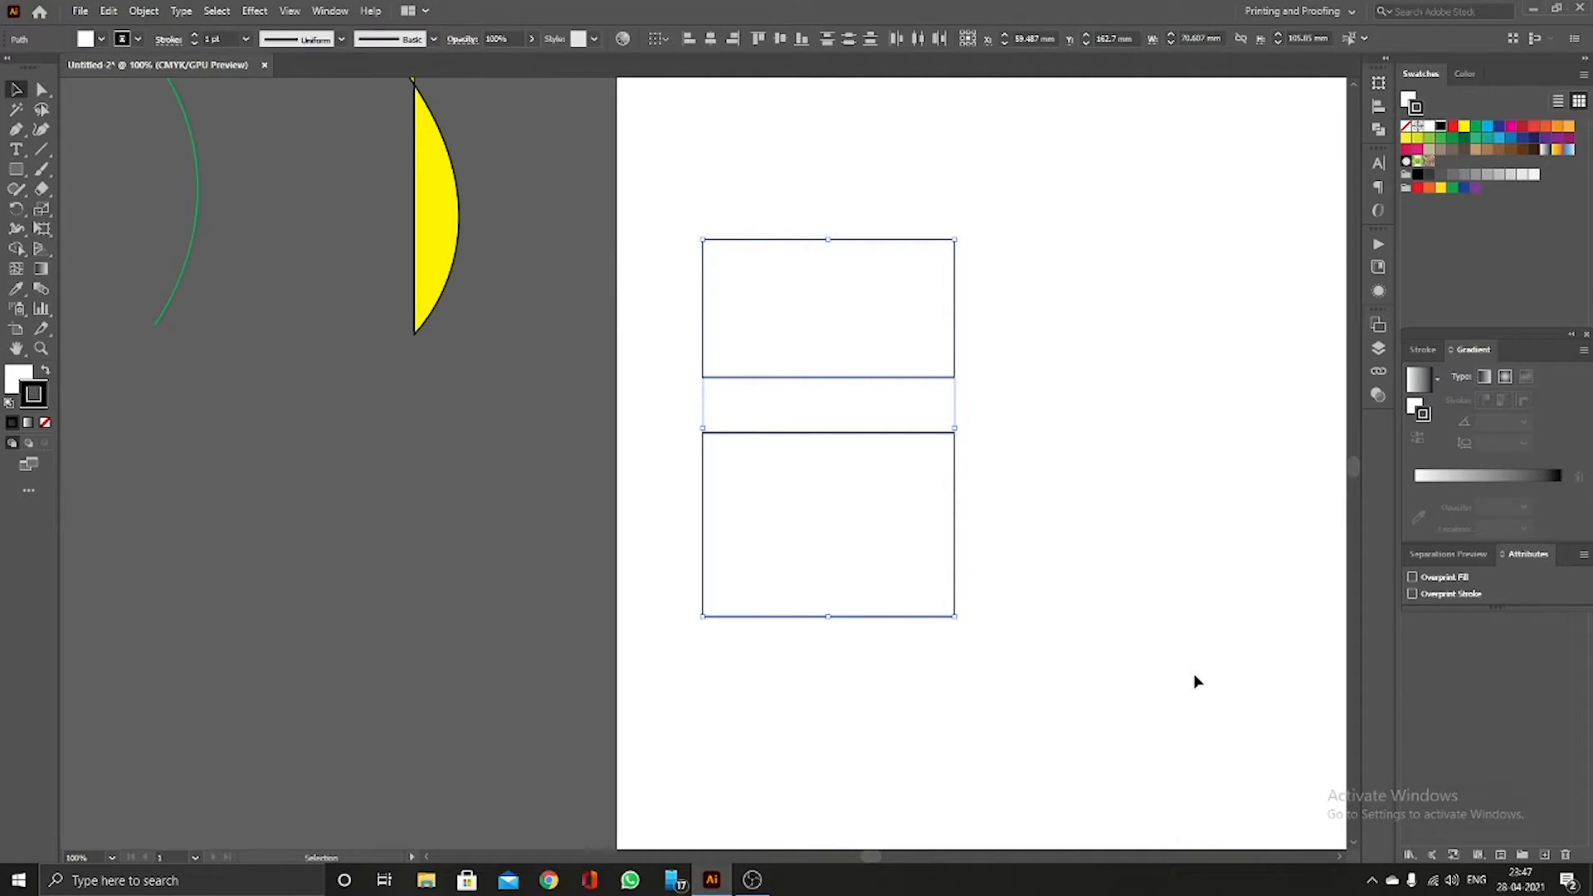
key(Delete)
Step: Move the heart from beside the artboard onto the artboard's upper middle area
scroll(639, 498, down, 3)
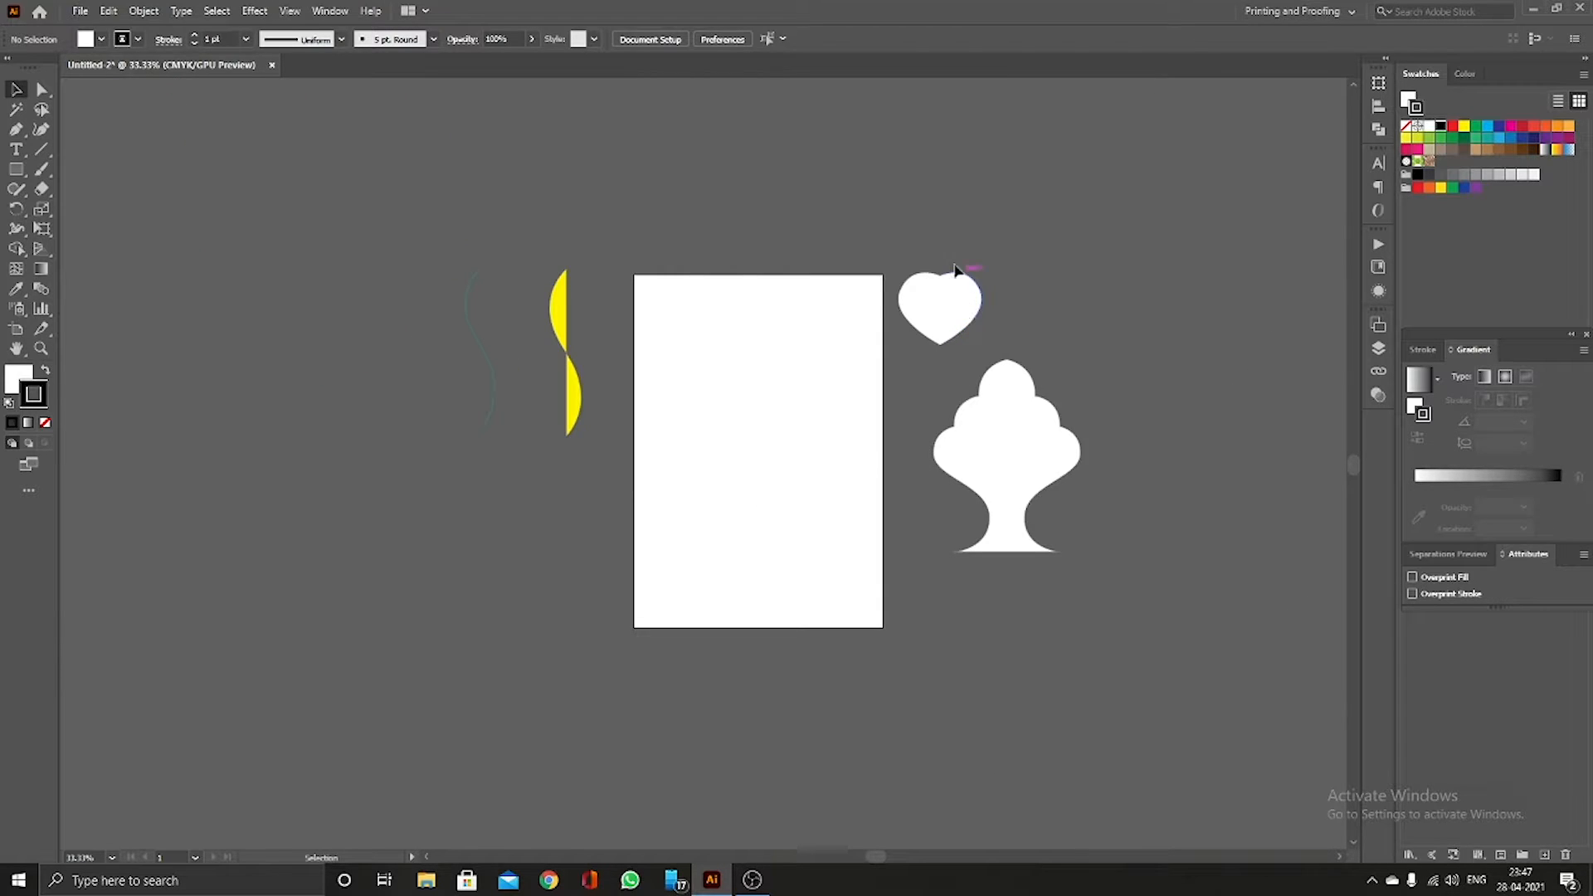
drag(957, 309, 772, 398)
scroll(765, 392, up, 3)
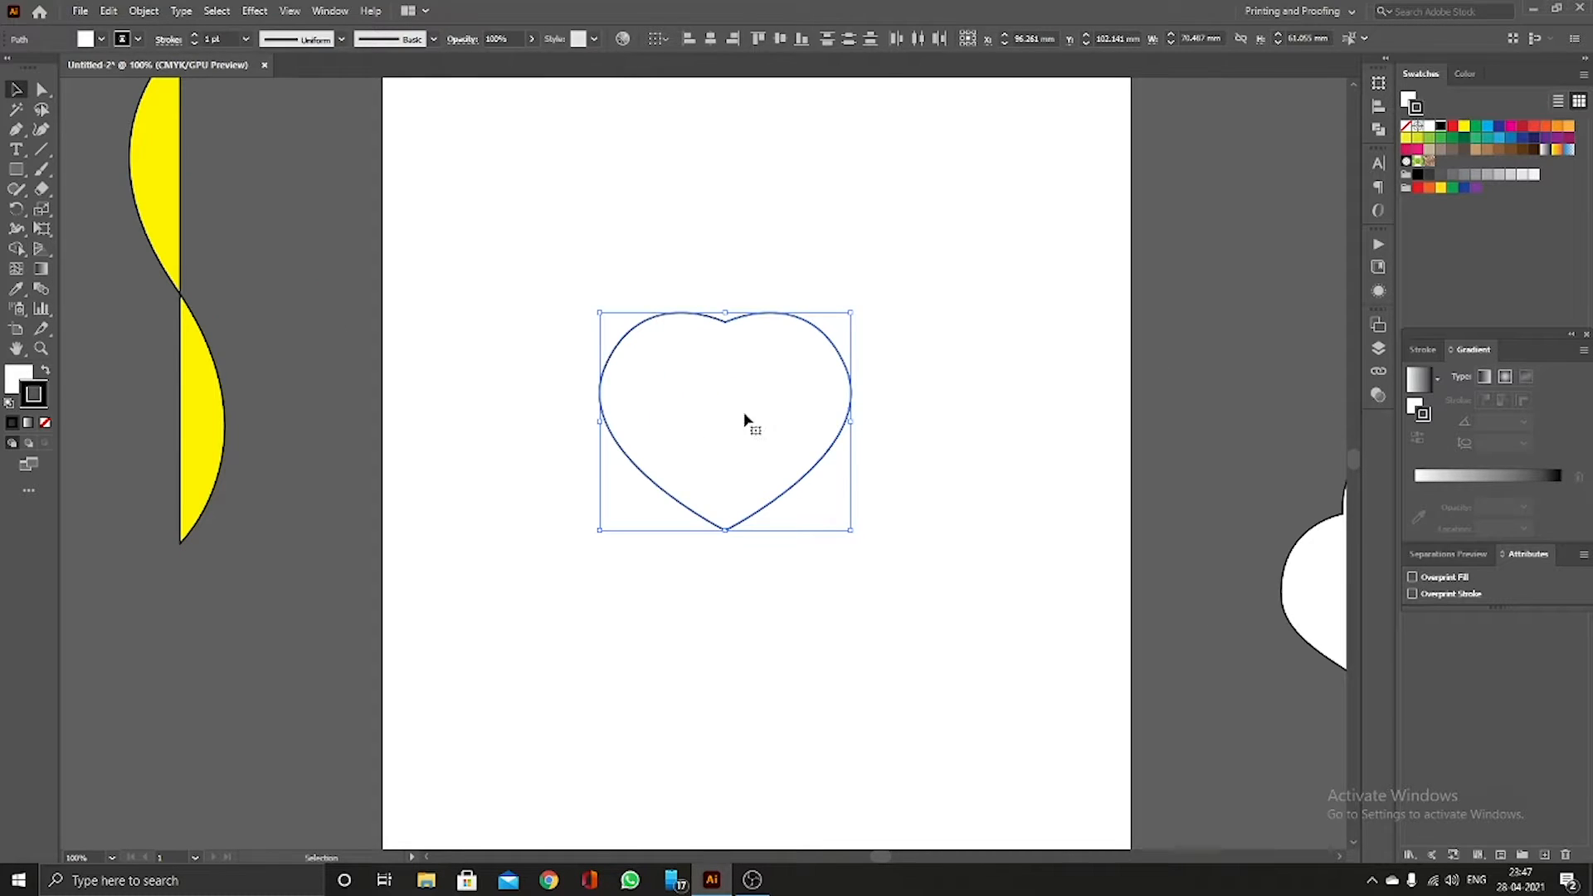
Step: Pull the heart's two halves apart and delete the right half, keeping the left outline
click(994, 491)
drag(789, 388, 909, 398)
drag(715, 370, 676, 420)
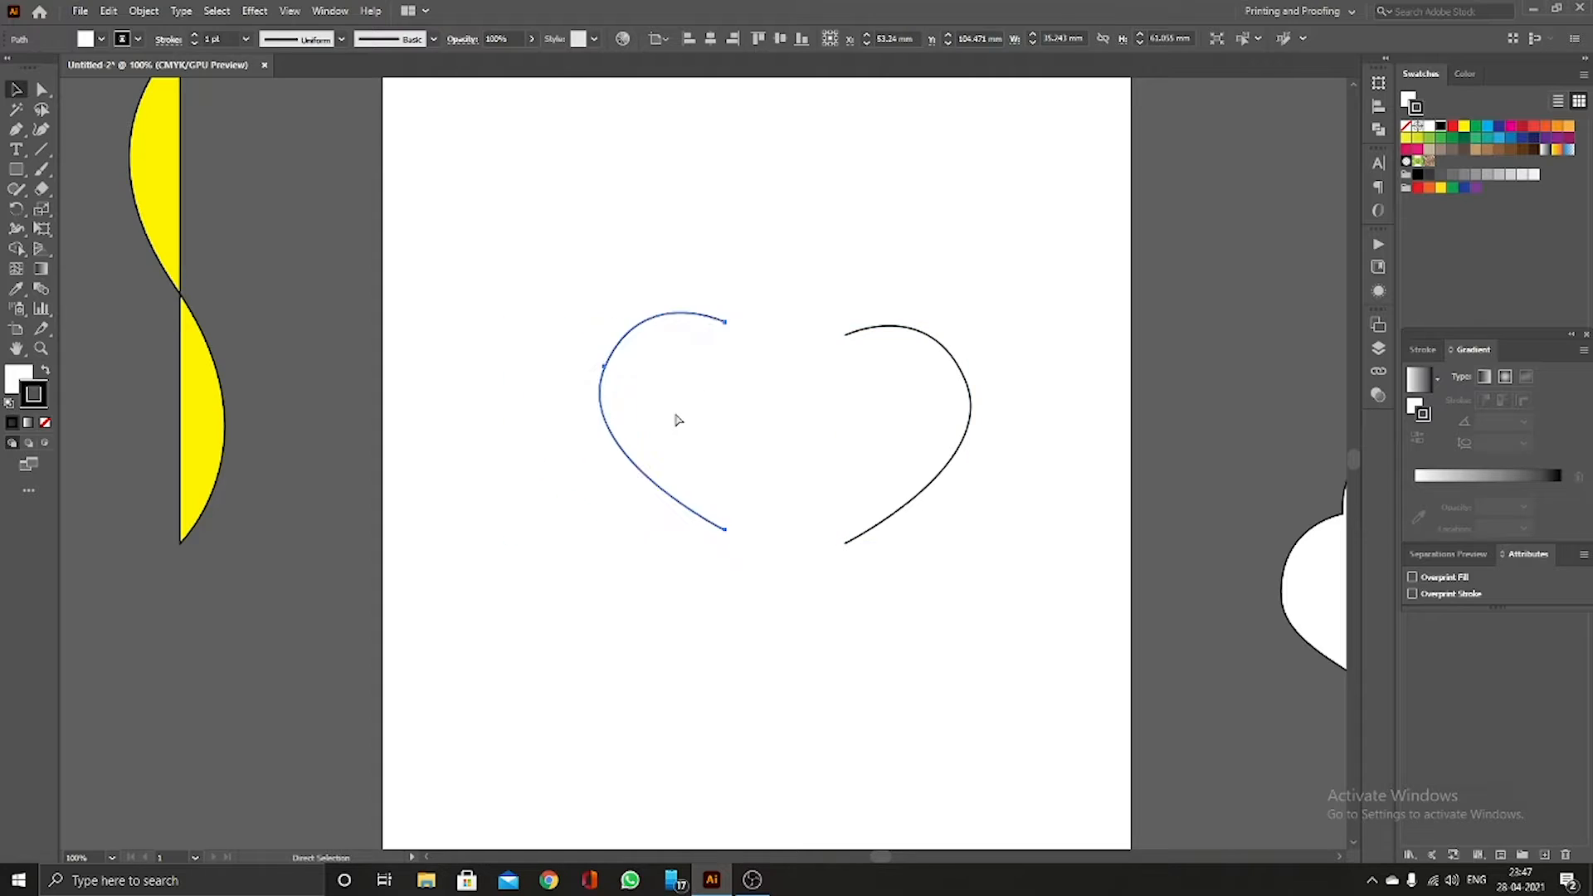
drag(863, 419, 944, 413)
key(Delete)
Step: Draw a closed, curved heart with the Pen tool below the half-heart, aligning its notch and bottom point with the half-heart's ends
scroll(731, 339, down, 2)
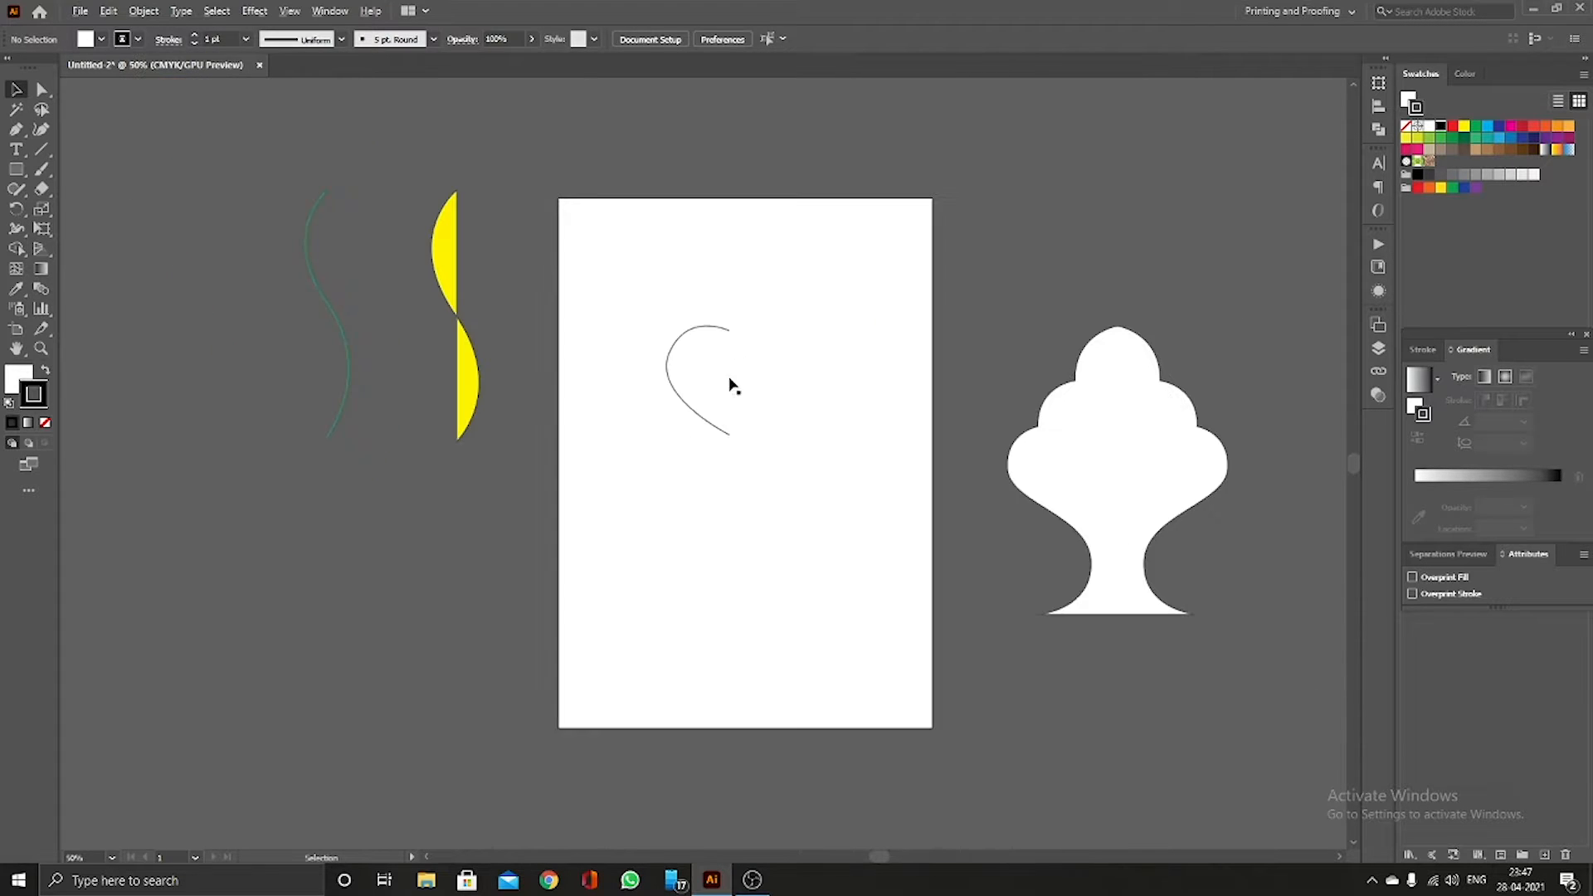
scroll(695, 502, up, 2)
click(27, 129)
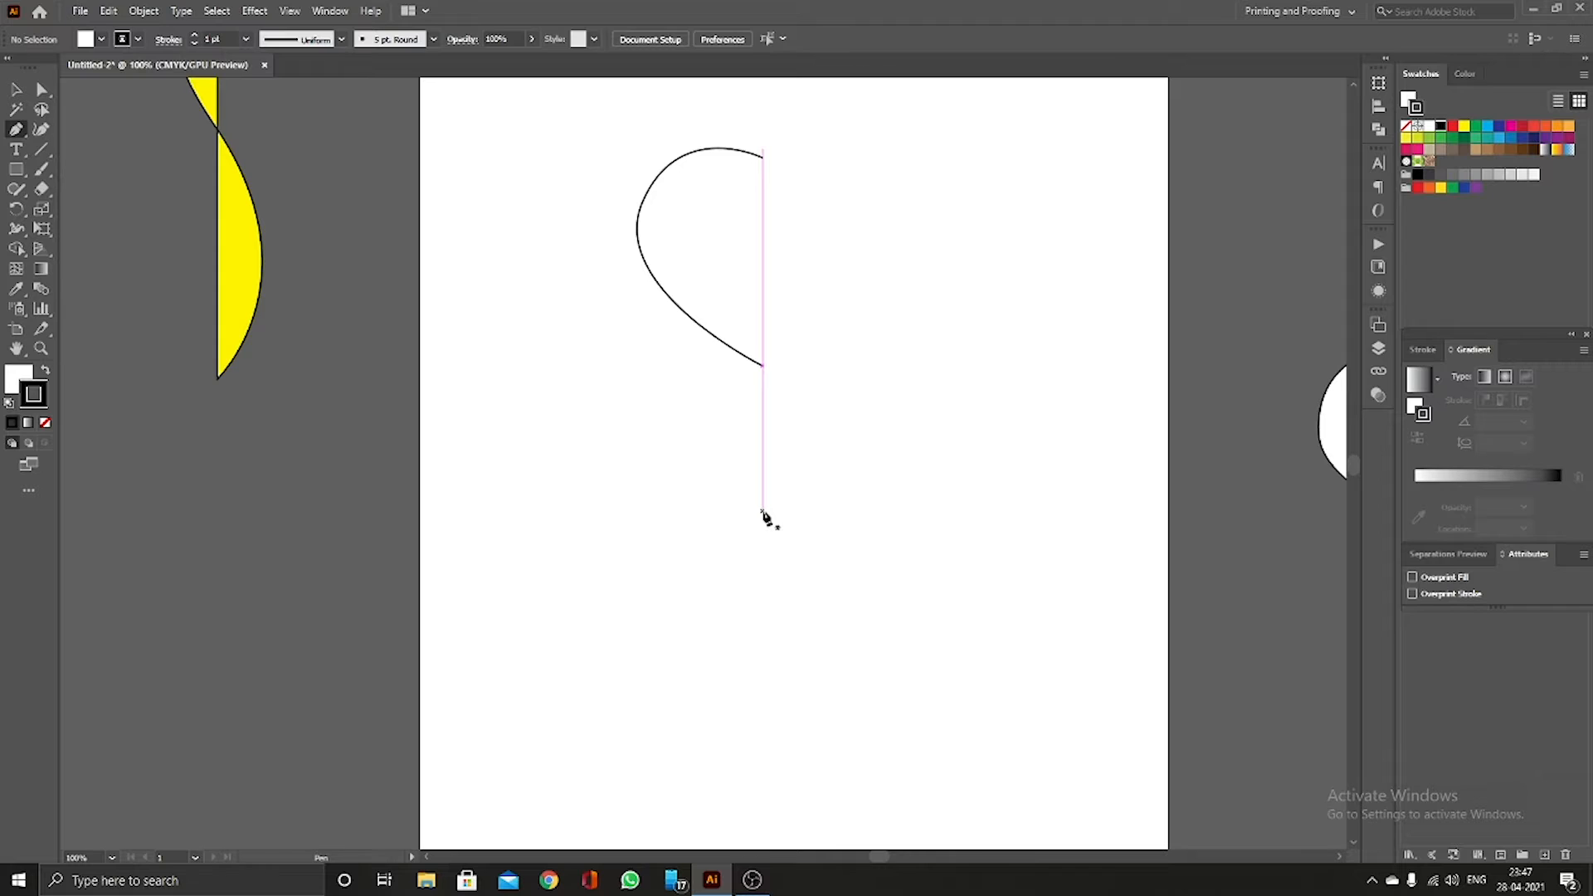
click(763, 512)
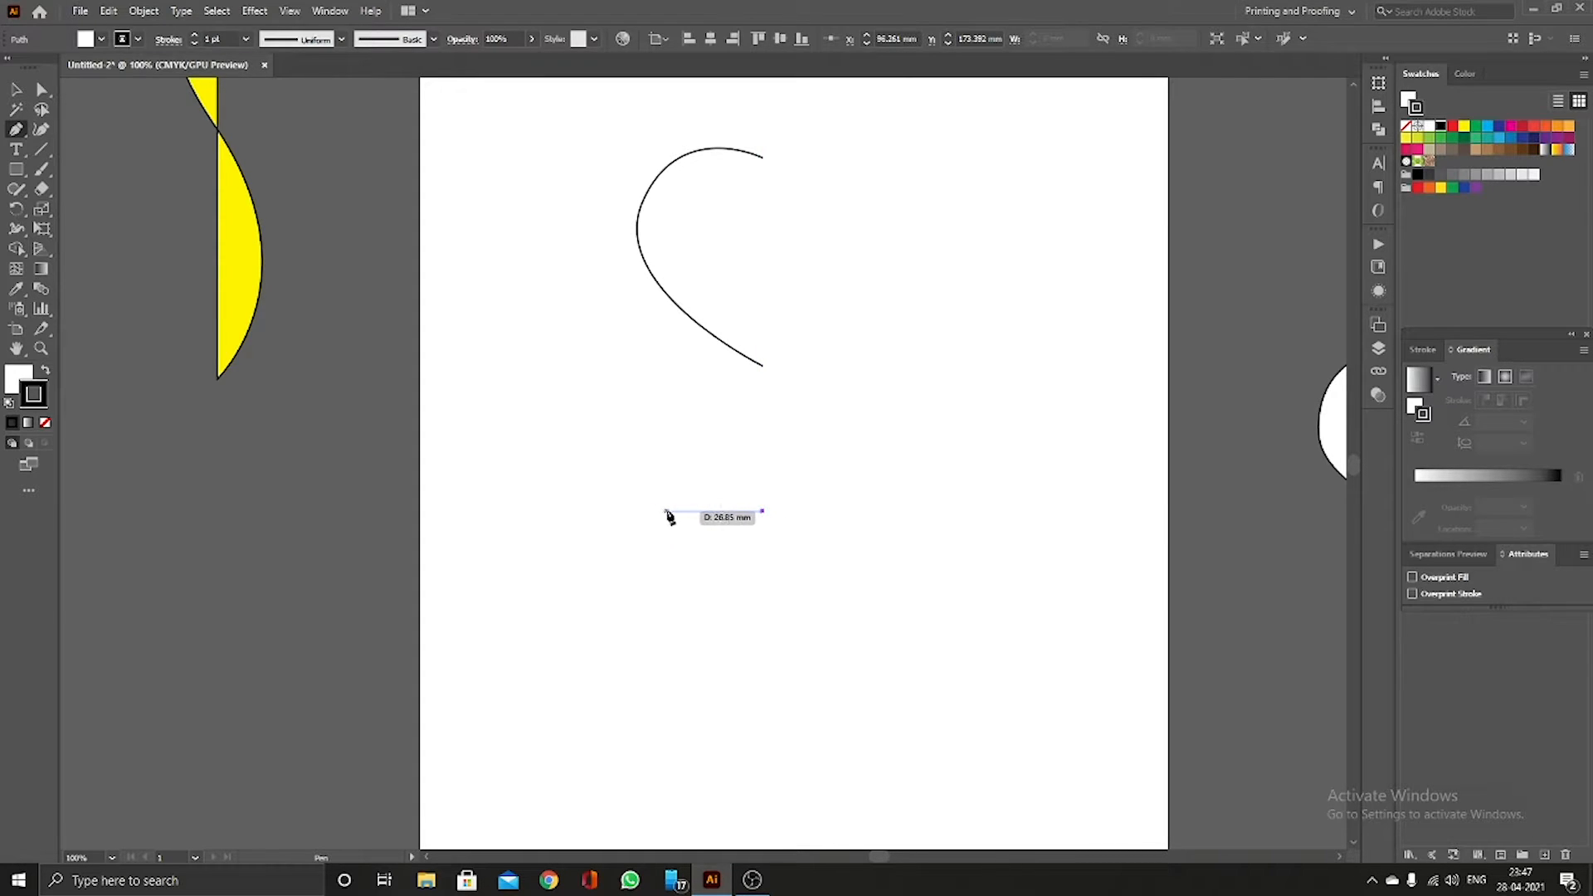
drag(638, 512, 585, 597)
click(763, 690)
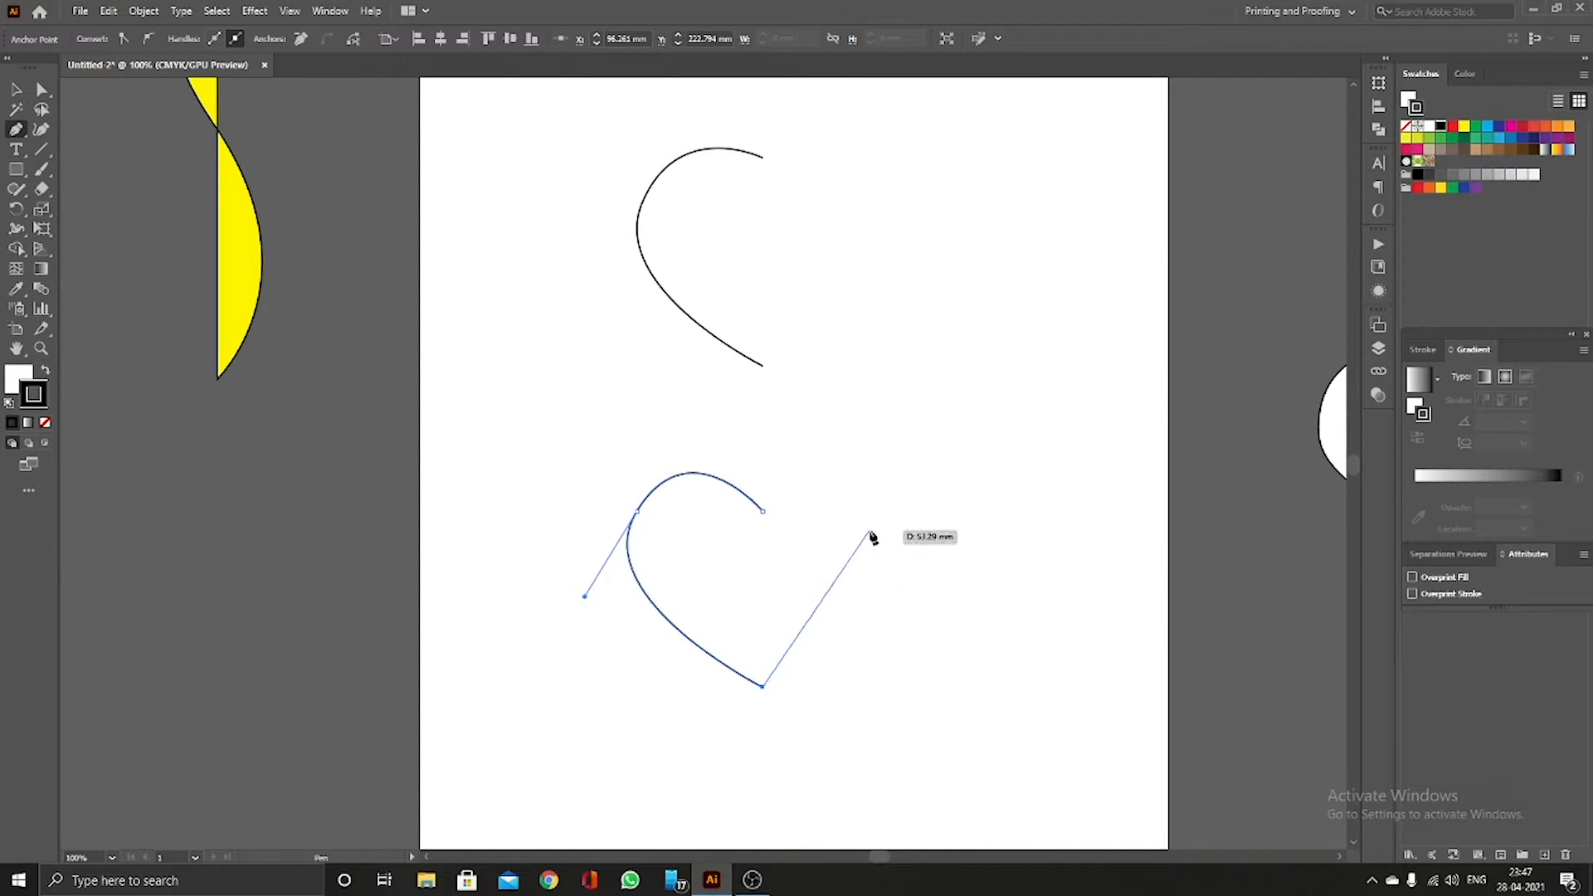
drag(886, 535, 835, 476)
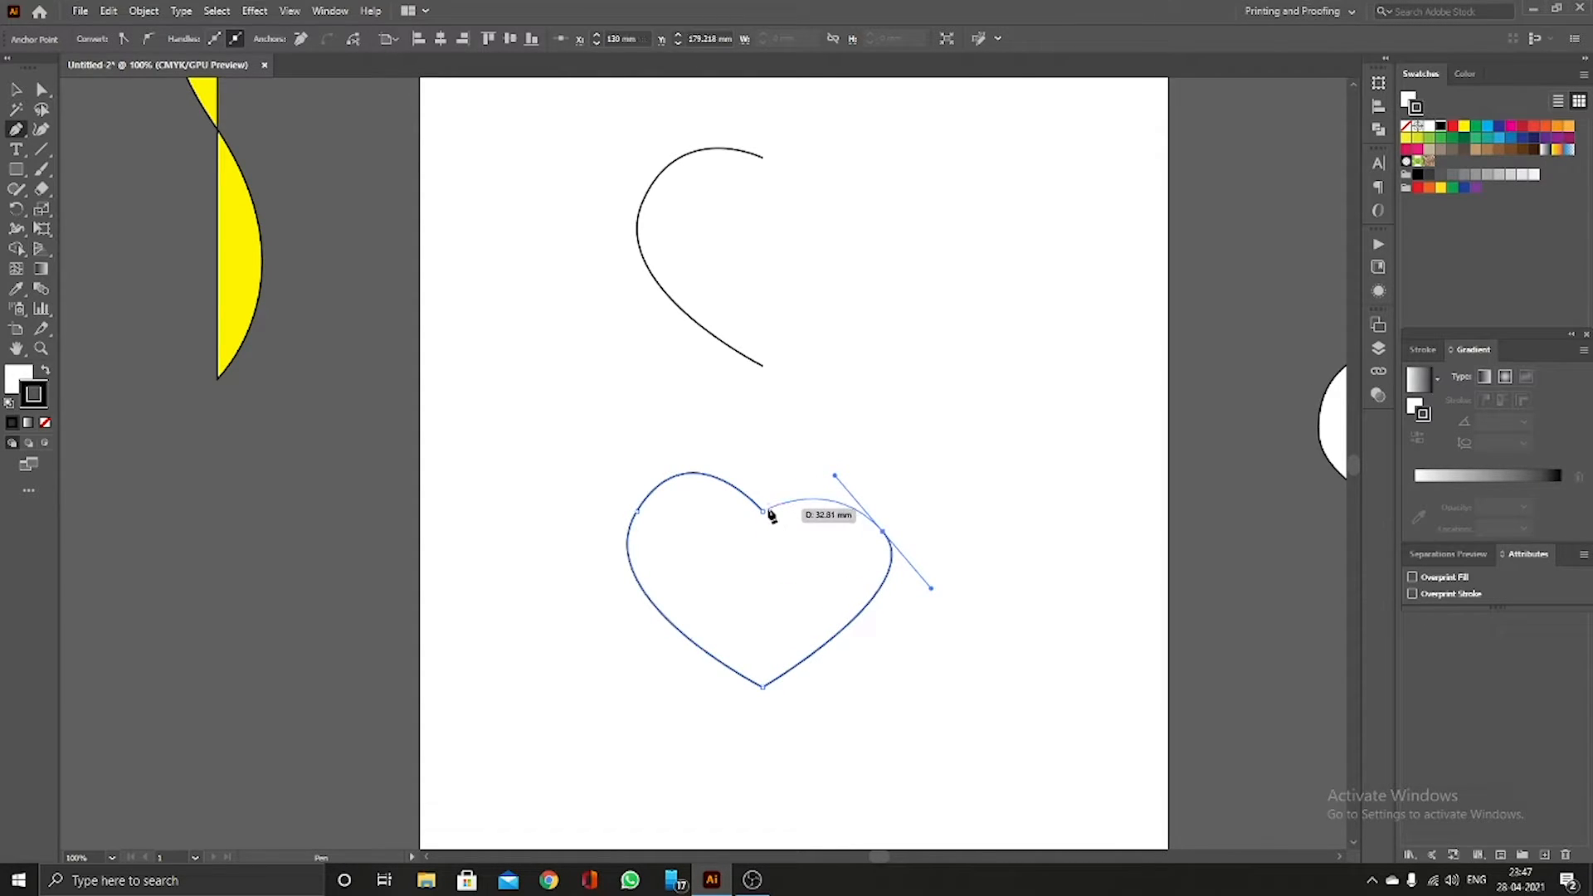
drag(763, 512, 706, 556)
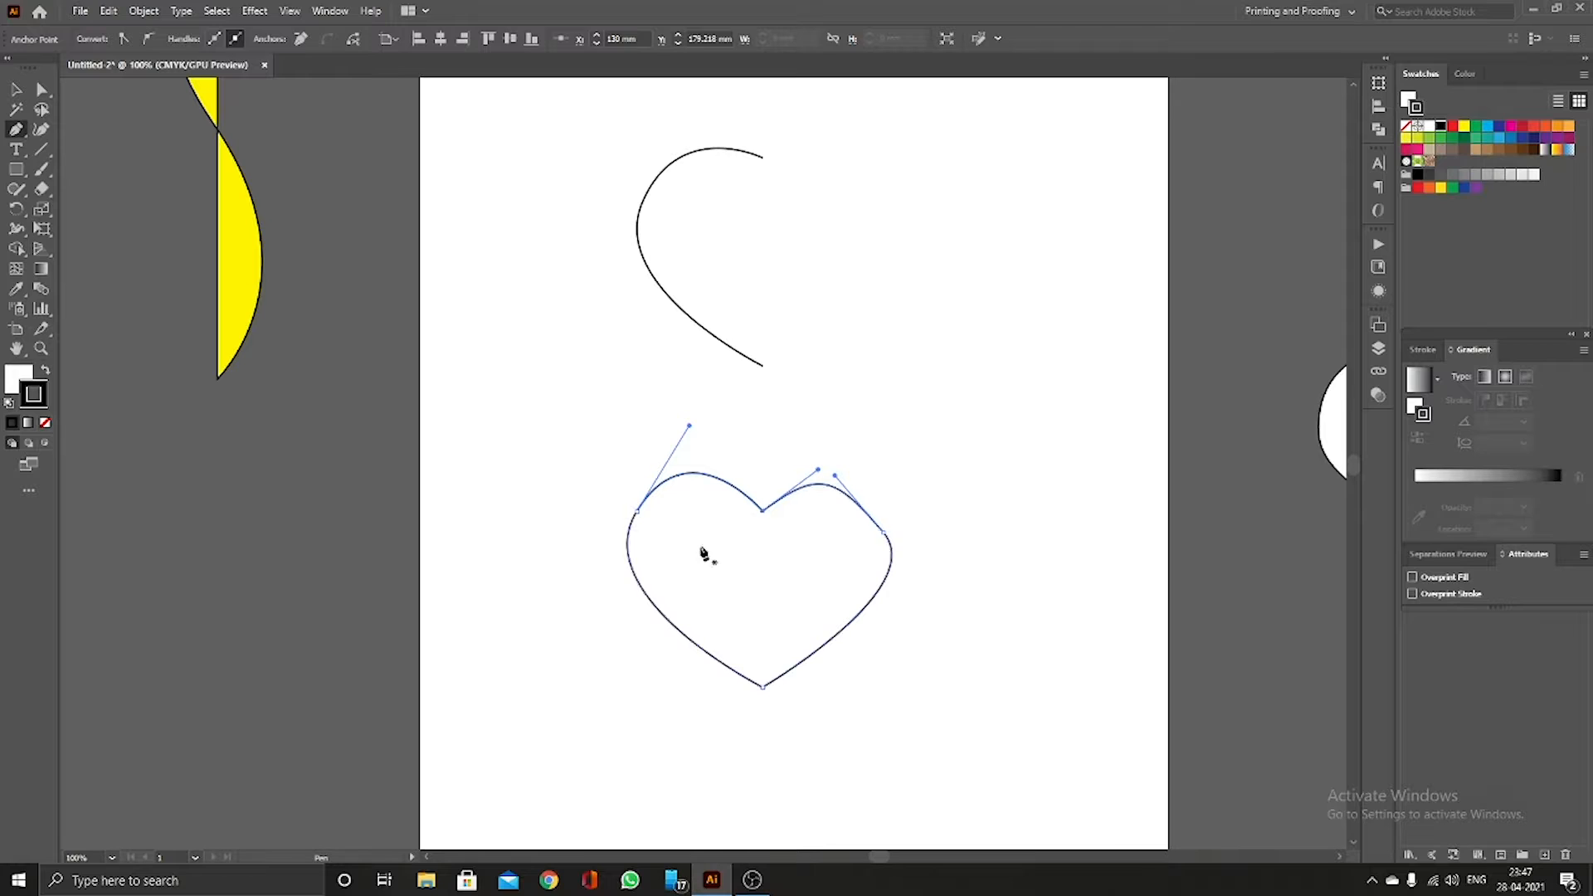
Step: Undo the new heart's right side and bottom anchor, and place a lower bottom point to form an open left half
key(ctrl+z)
key(ctrl+z)
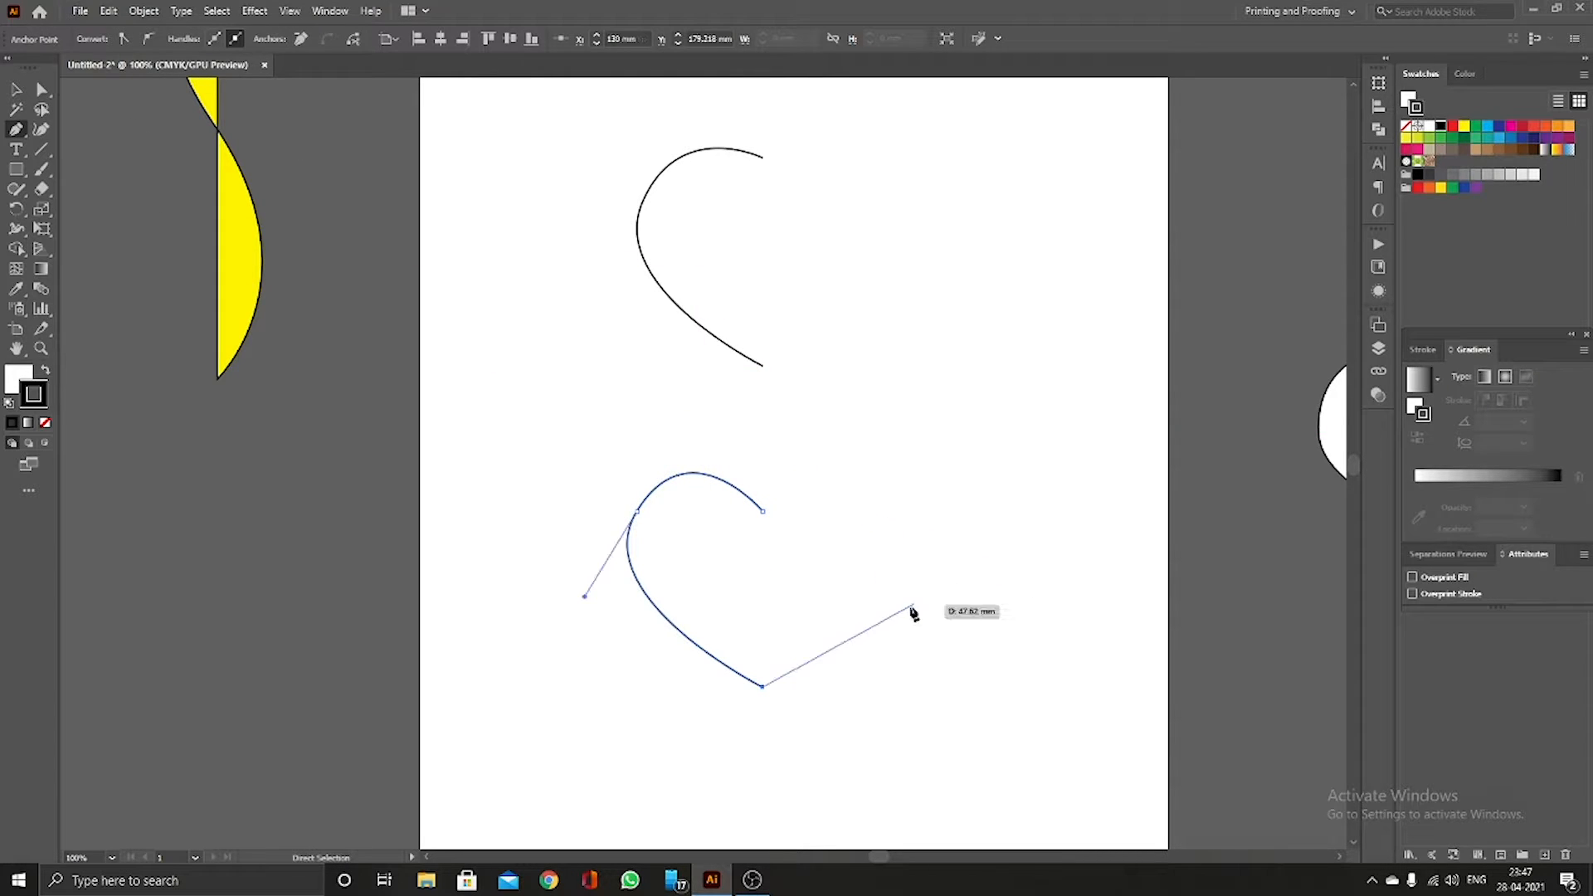
key(ctrl+z)
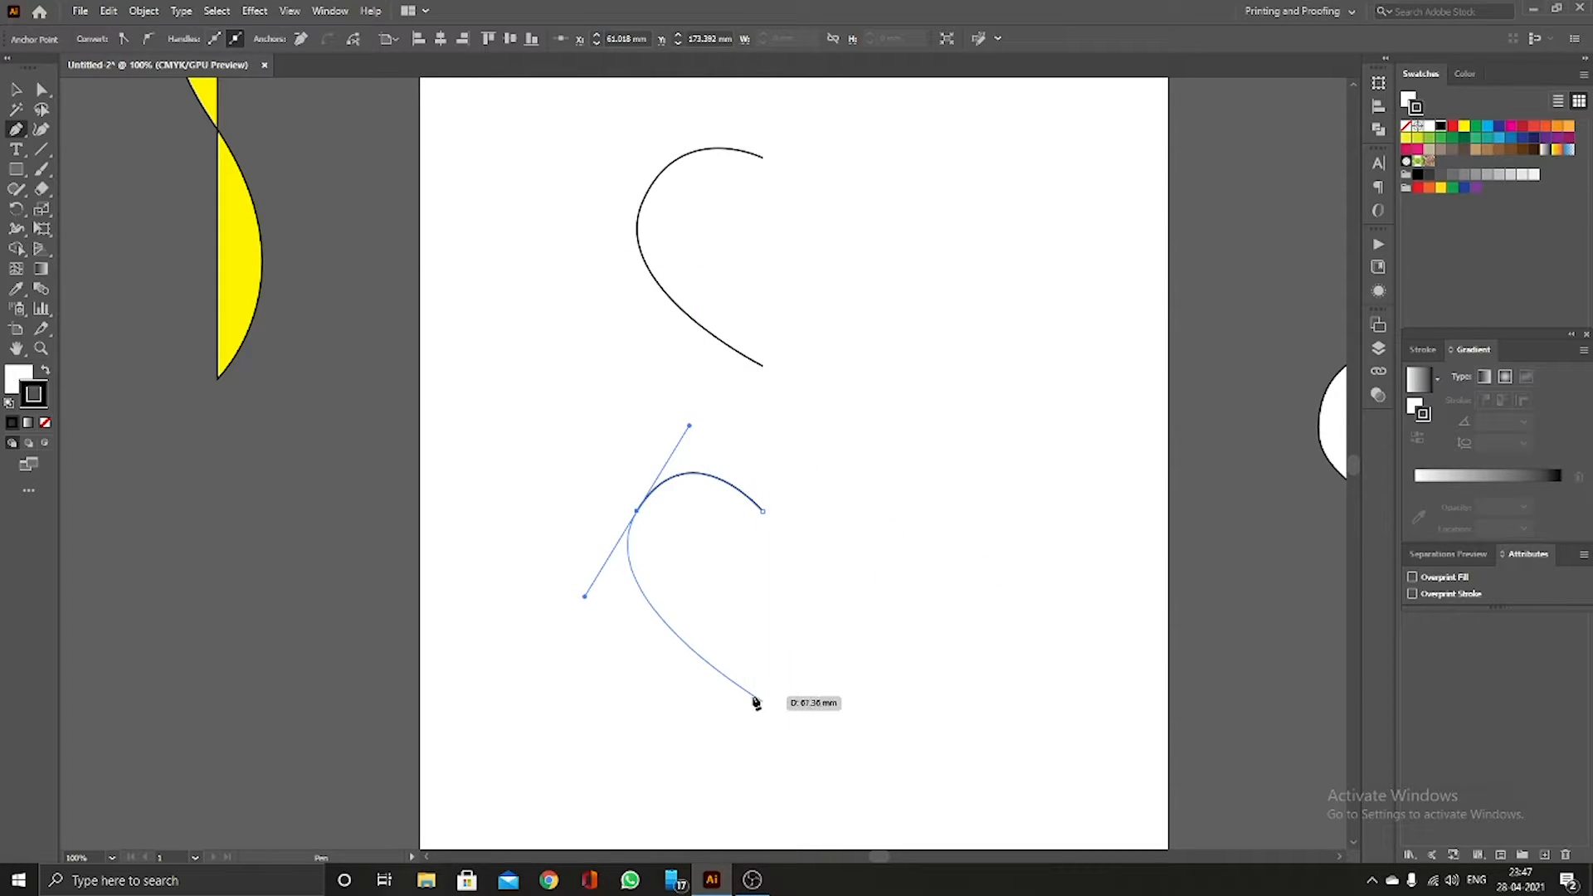
drag(762, 706, 729, 773)
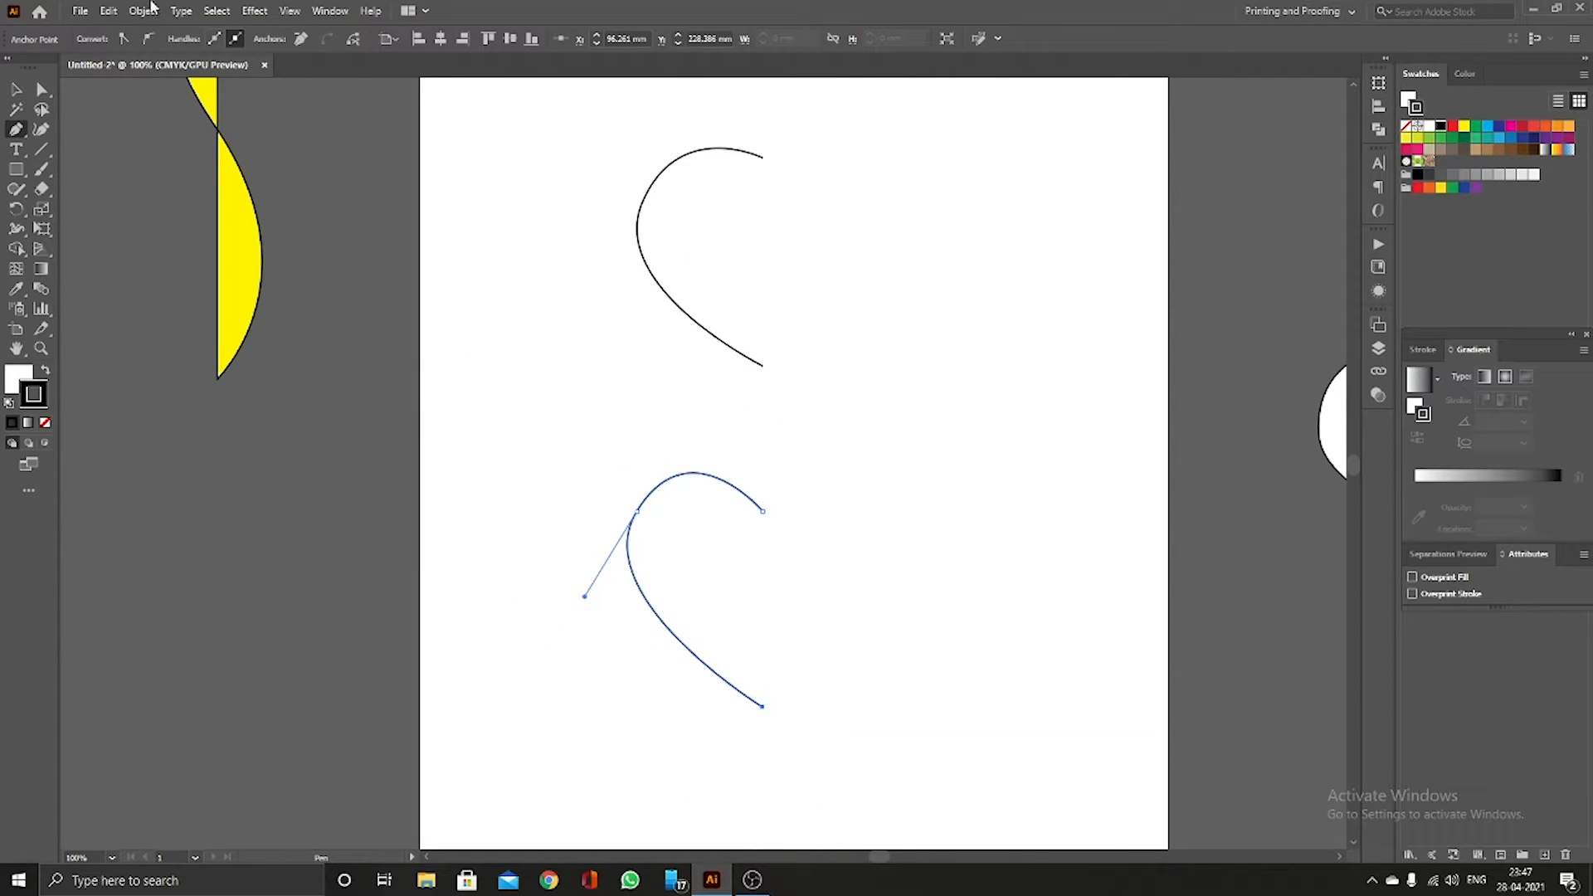
click(18, 89)
mouse_move(680, 548)
mouse_down()
mouse_move(605, 558)
mouse_move(701, 559)
mouse_move(674, 557)
mouse_up()
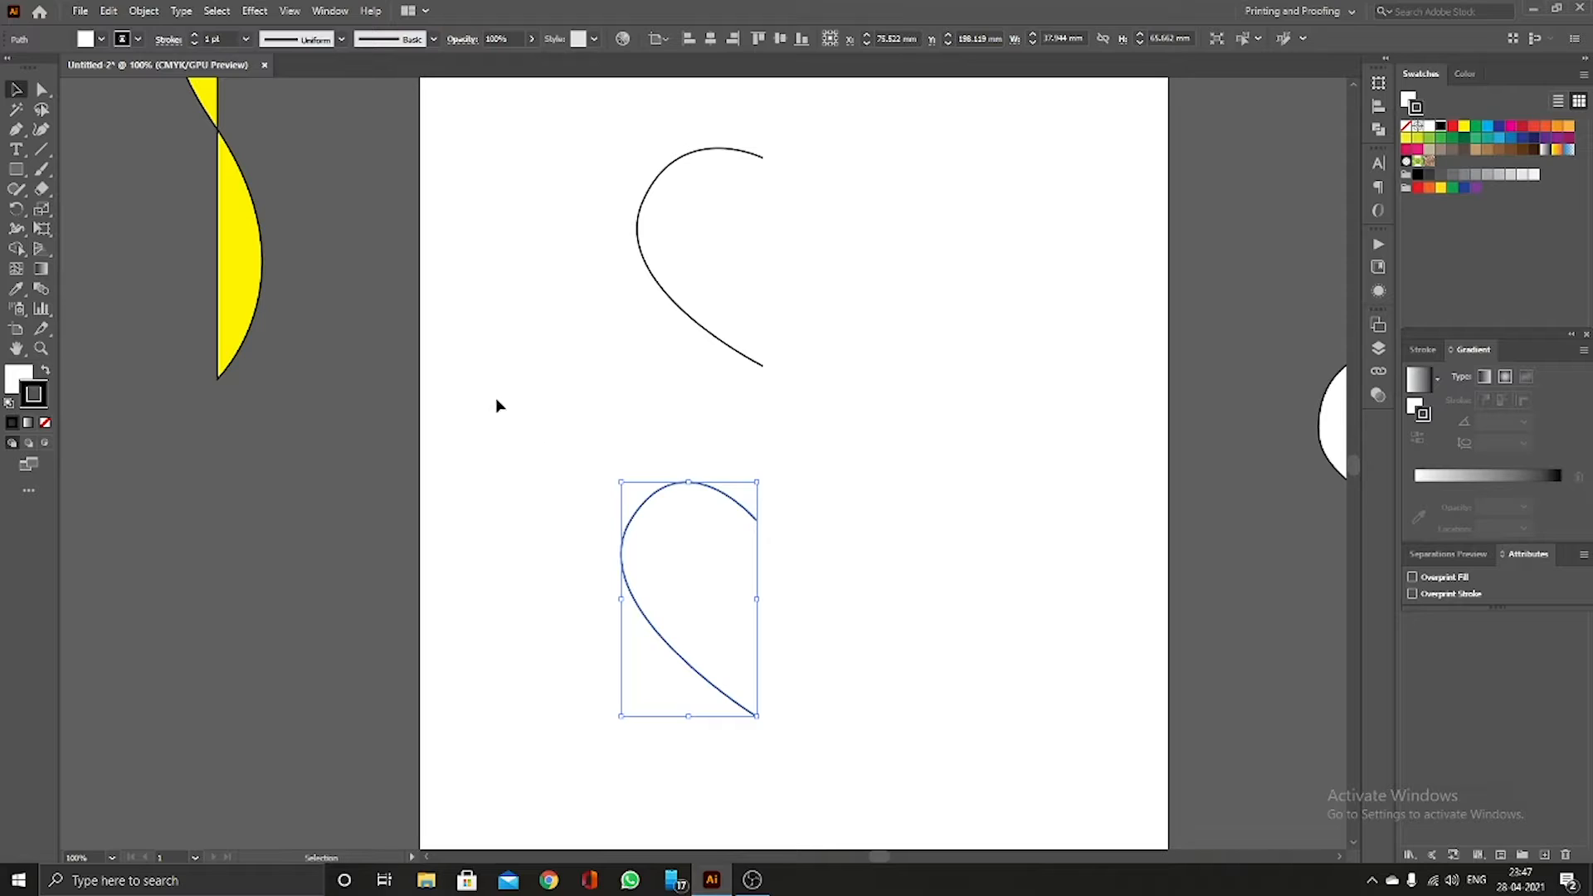
Step: Show the rulers and place a vertical guide at about 94 mm, along the lower half-heart's open ends
click(290, 12)
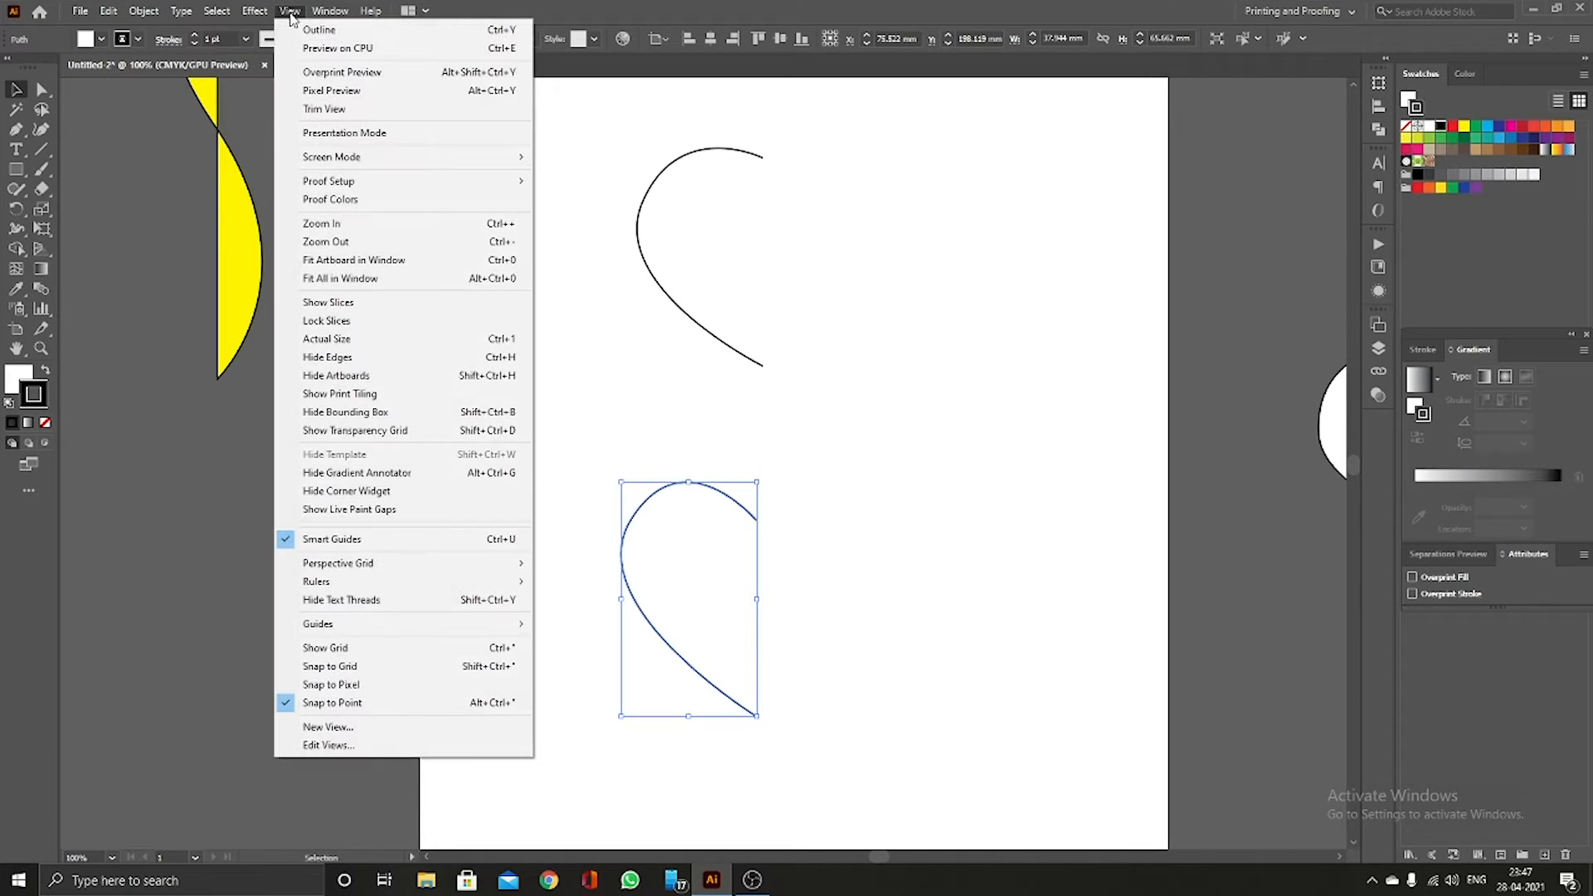
mouse_move(336, 586)
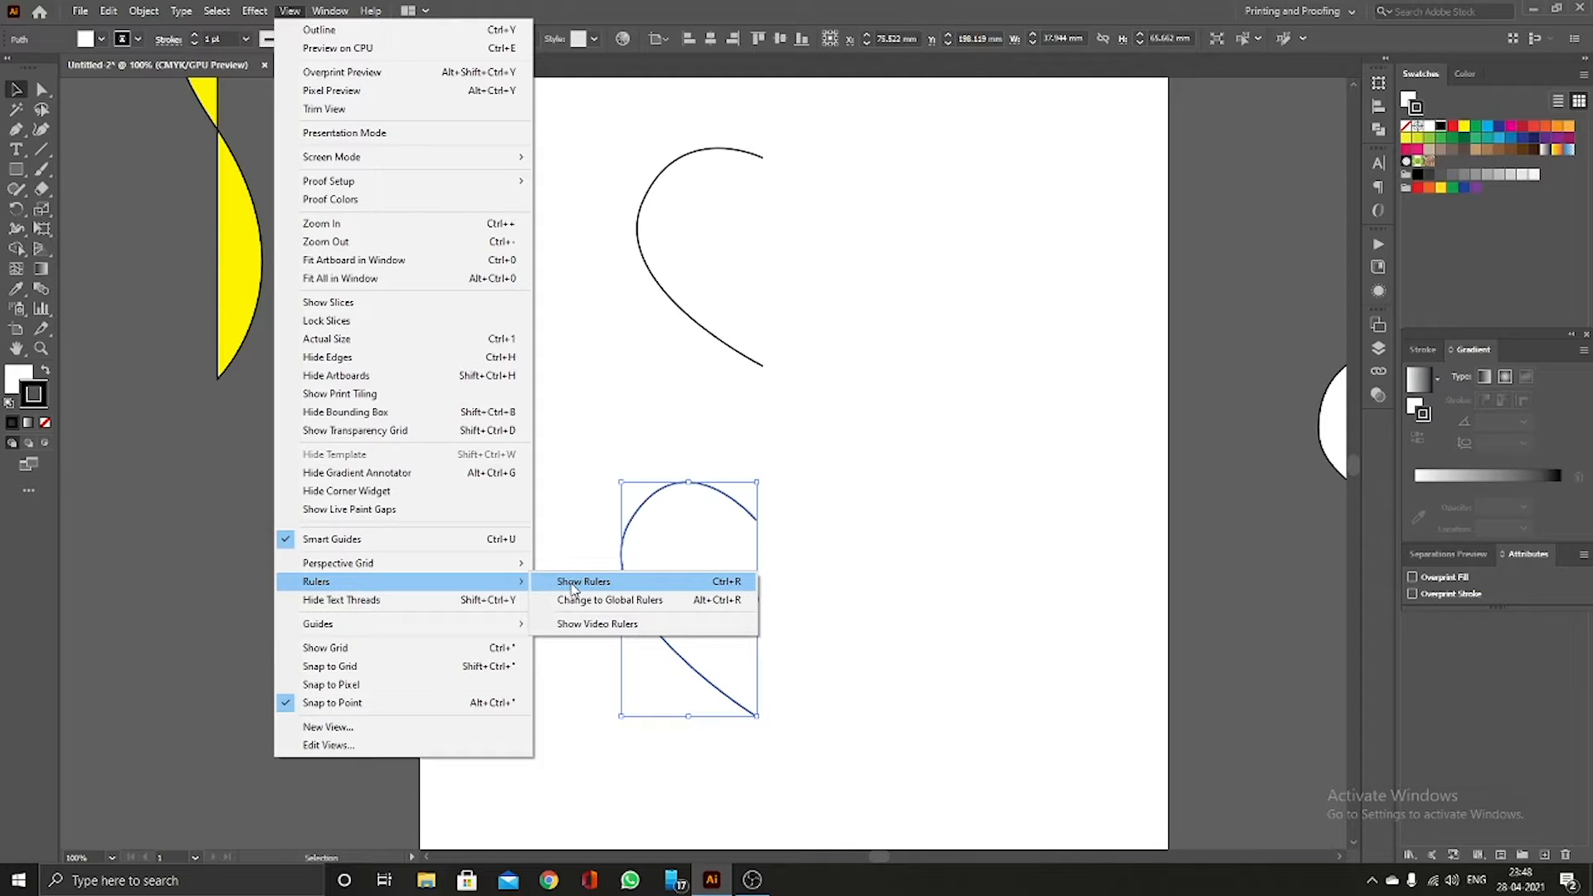
click(735, 582)
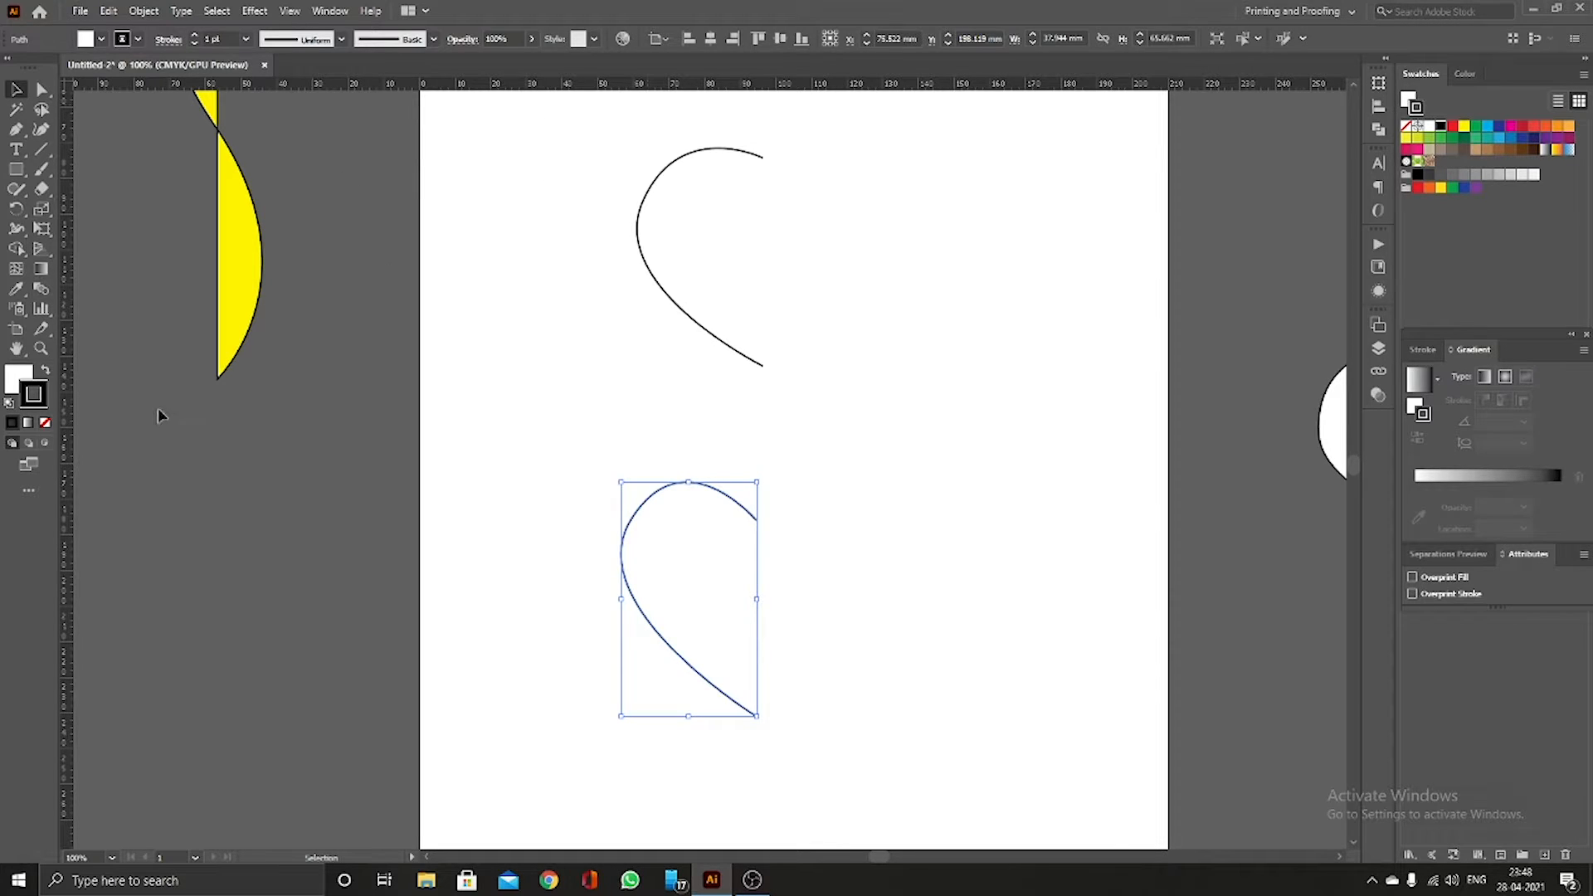
drag(68, 438, 757, 458)
scroll(766, 546, up, 3)
drag(695, 253, 777, 340)
drag(706, 275, 770, 341)
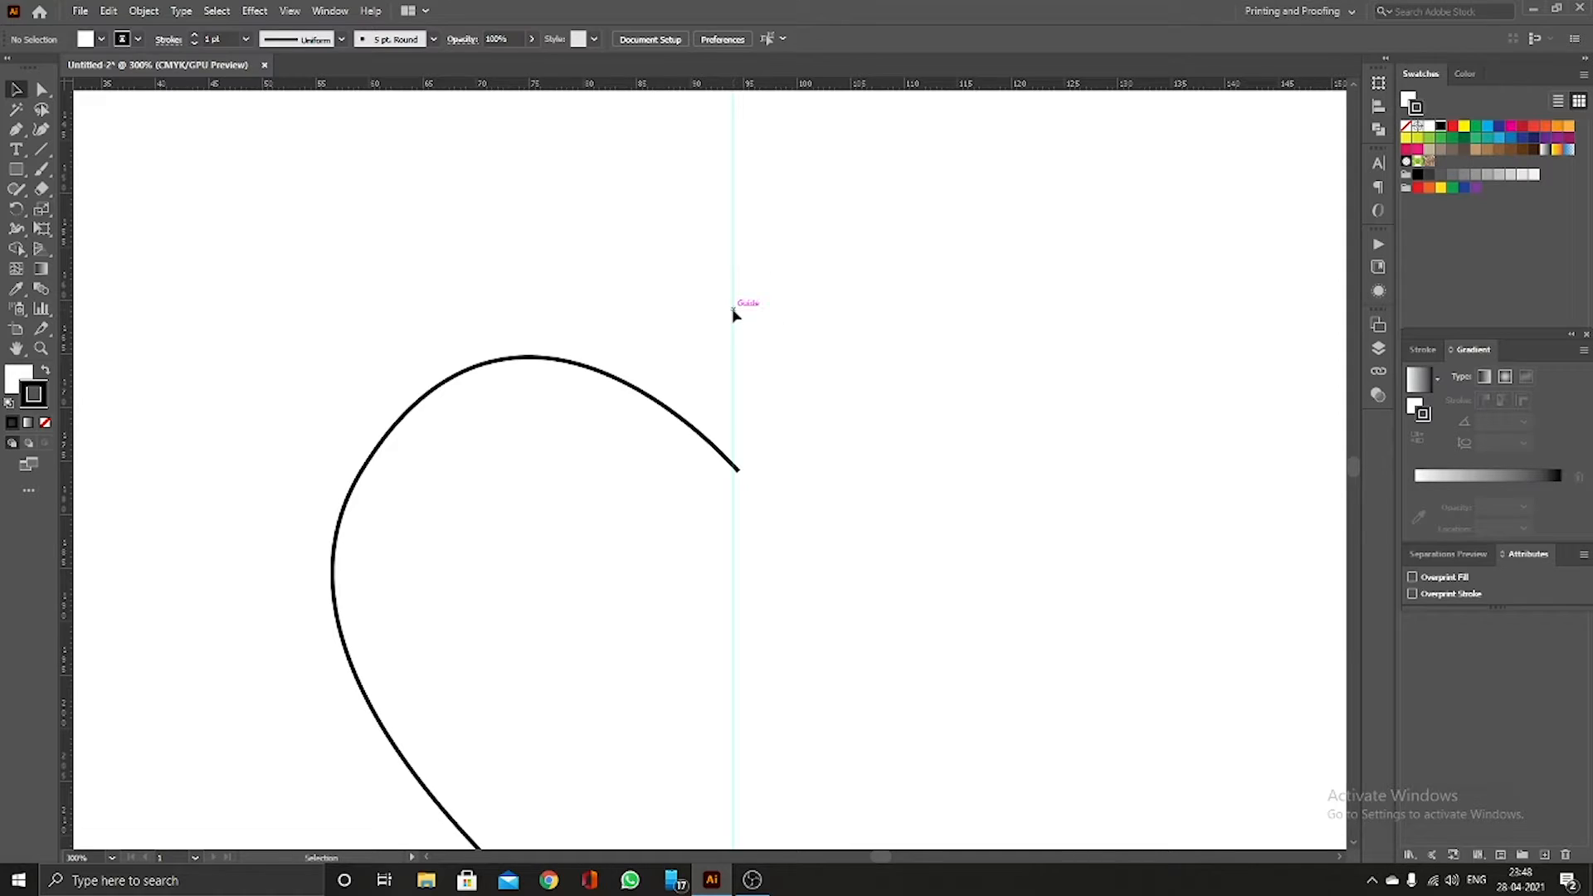
Step: Hide the rulers
key(a)
key(v)
click(290, 11)
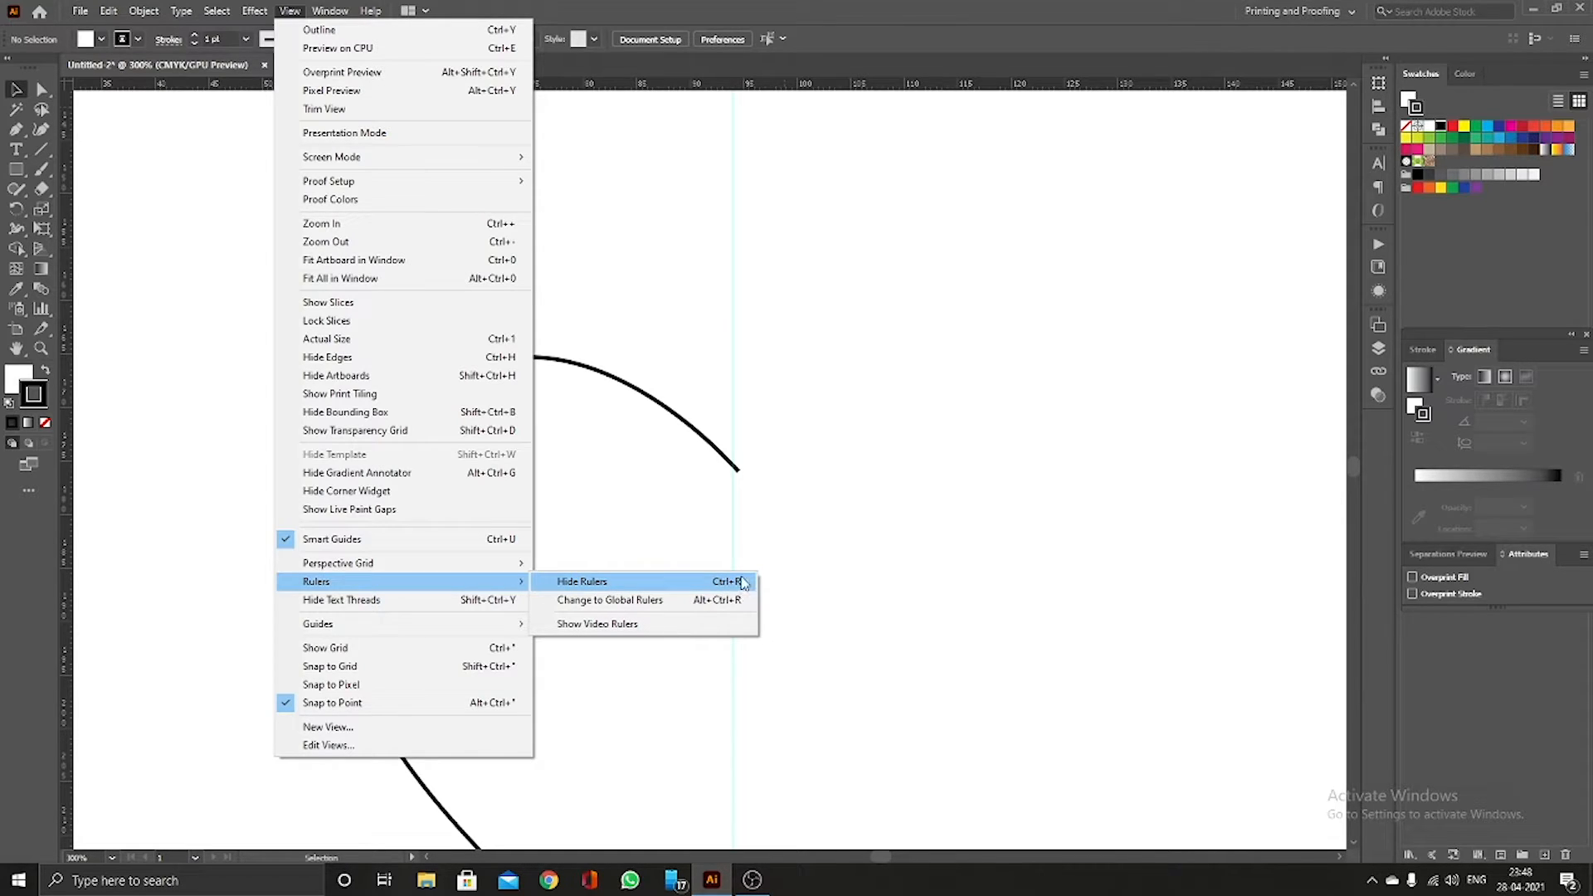
click(764, 506)
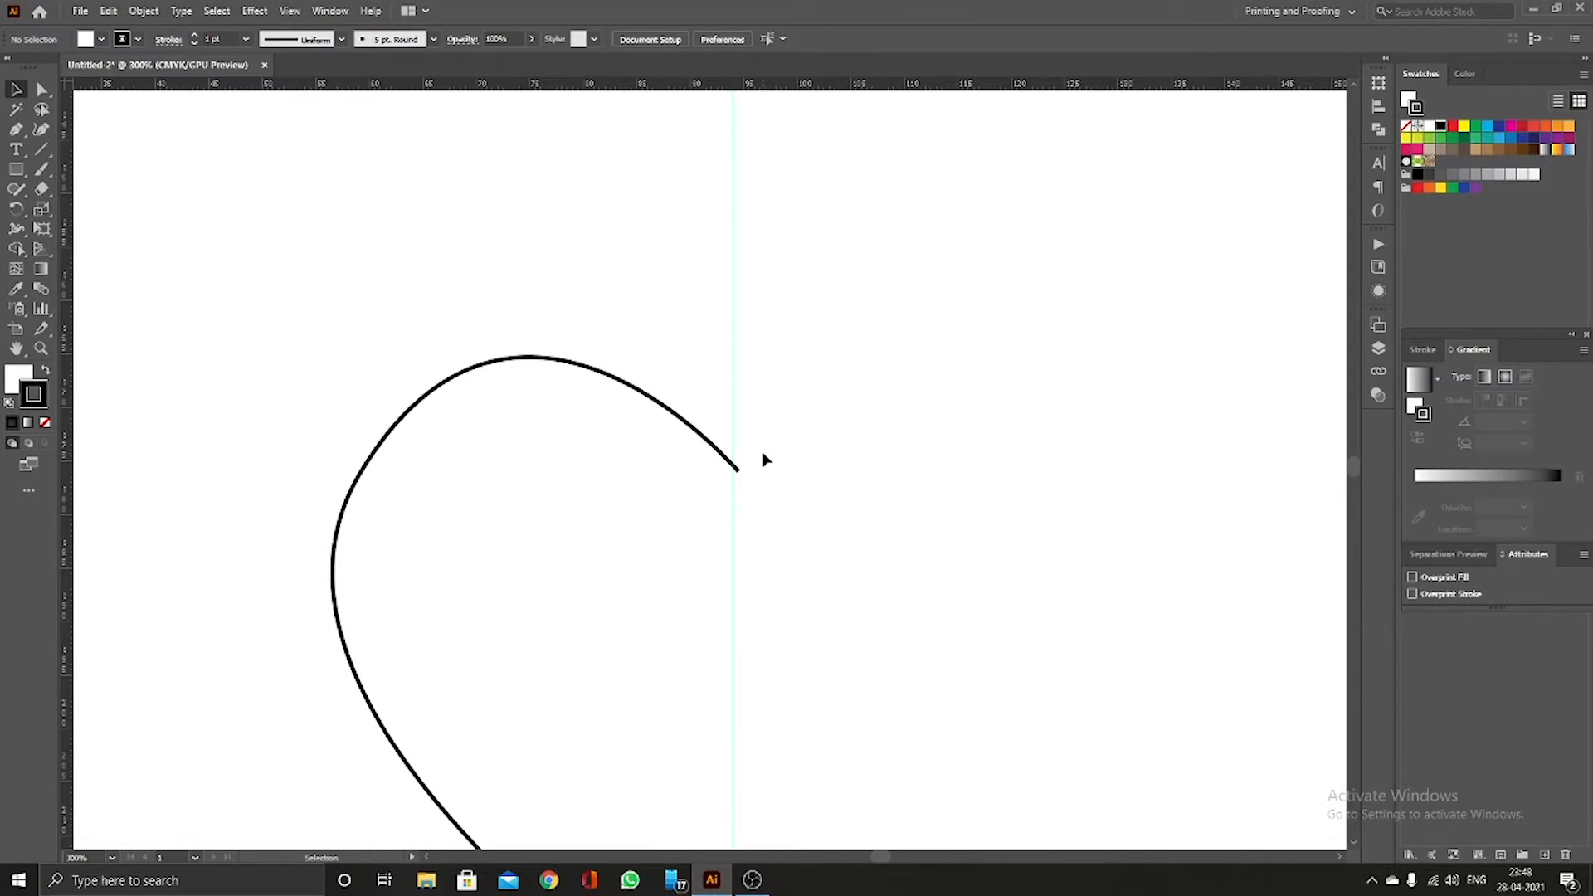
right_click(762, 322)
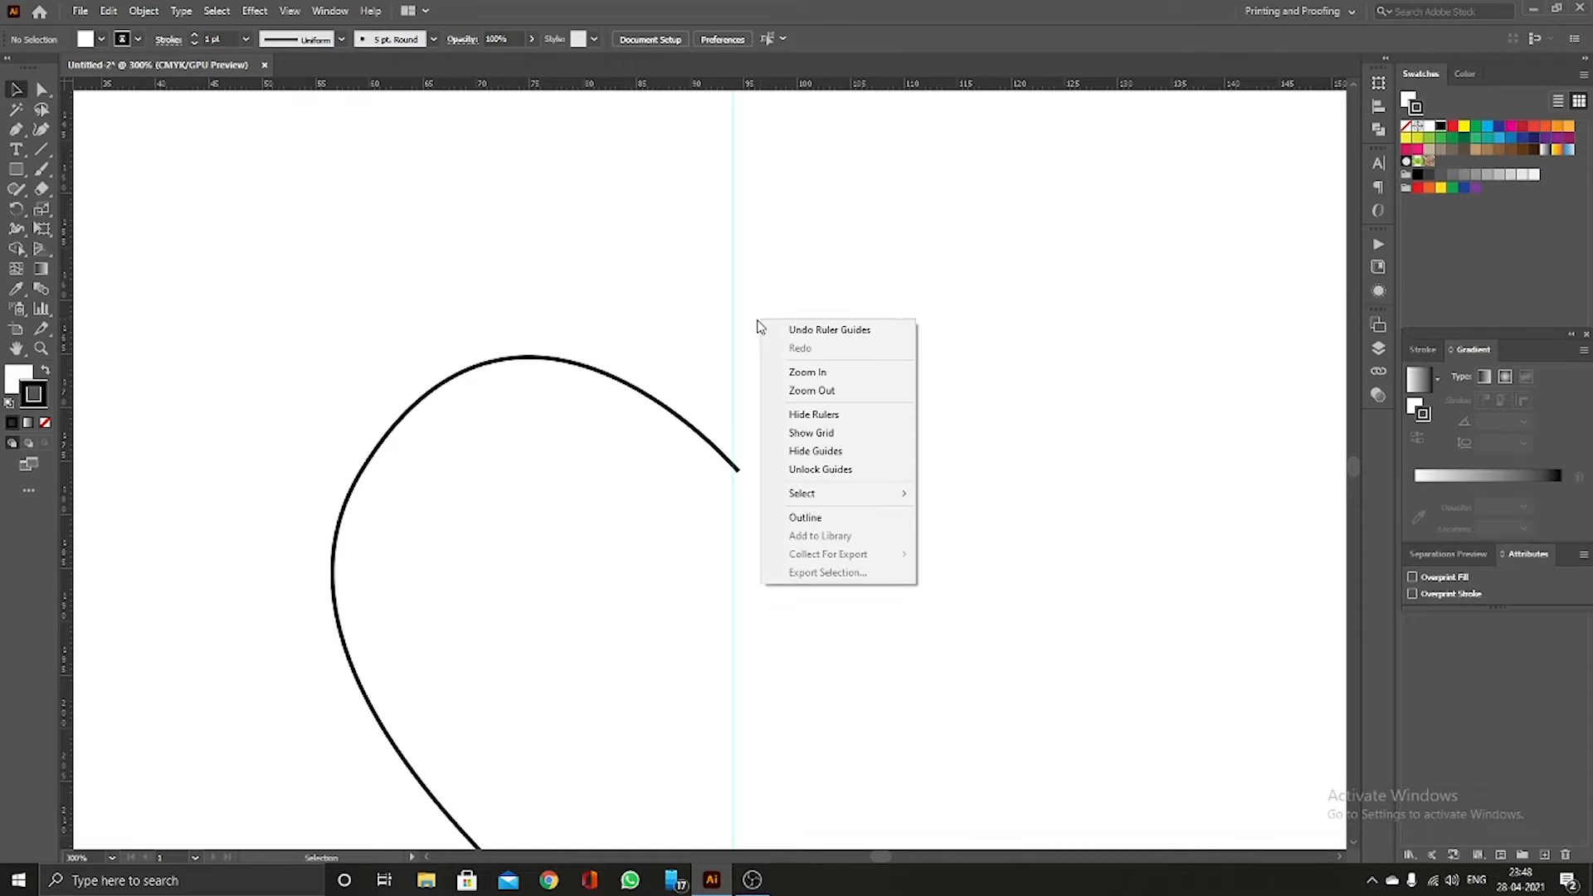
click(817, 417)
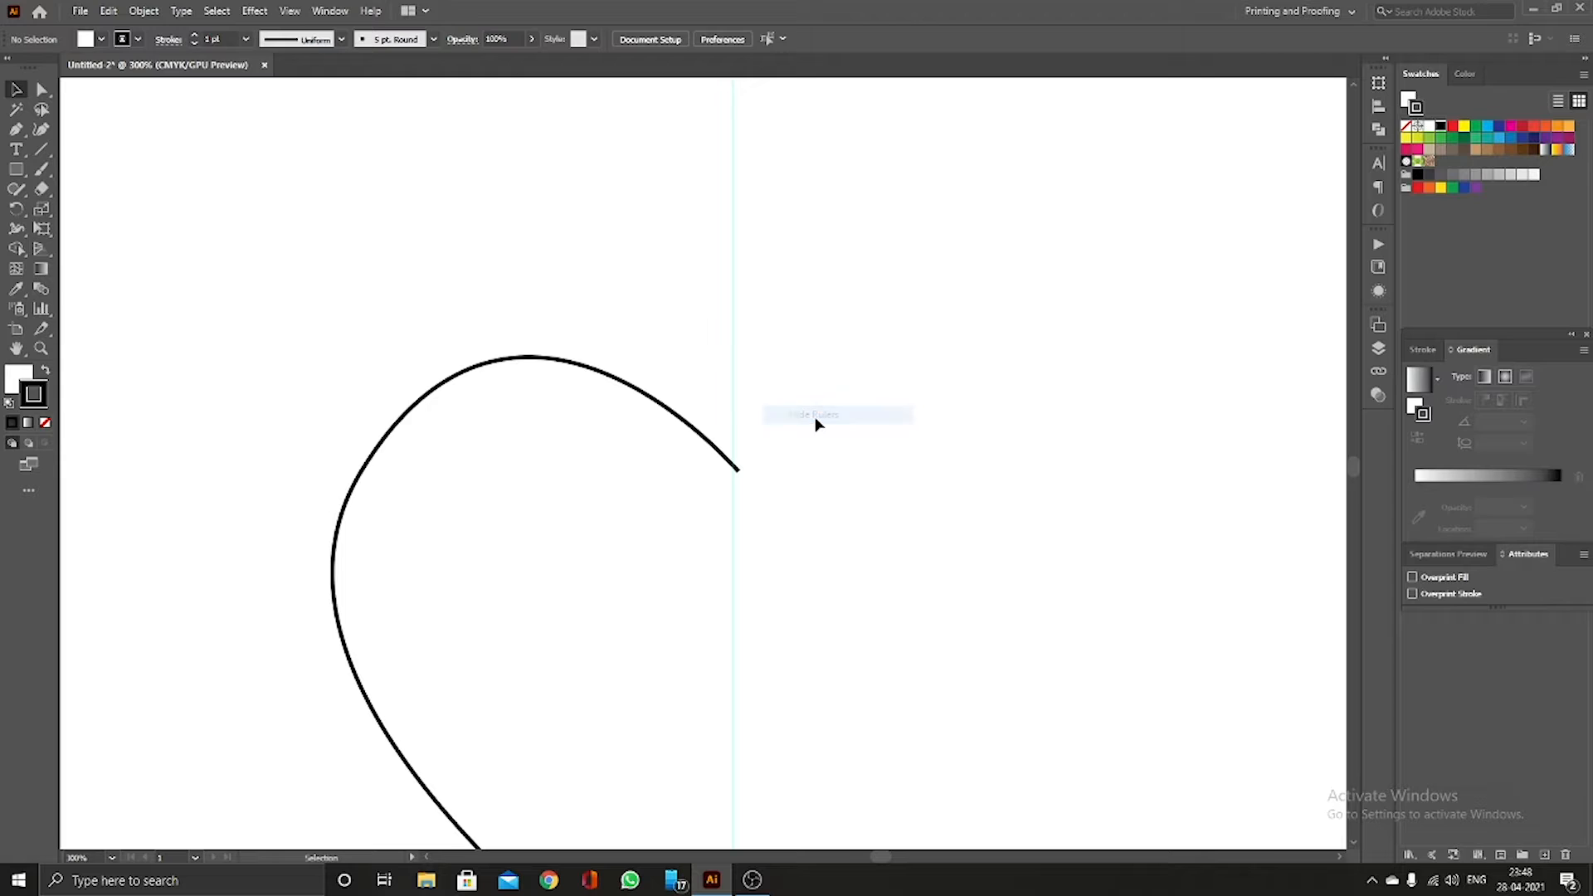
Step: Undo the vertical guide placed along the lower half-heart's open ends
key(a)
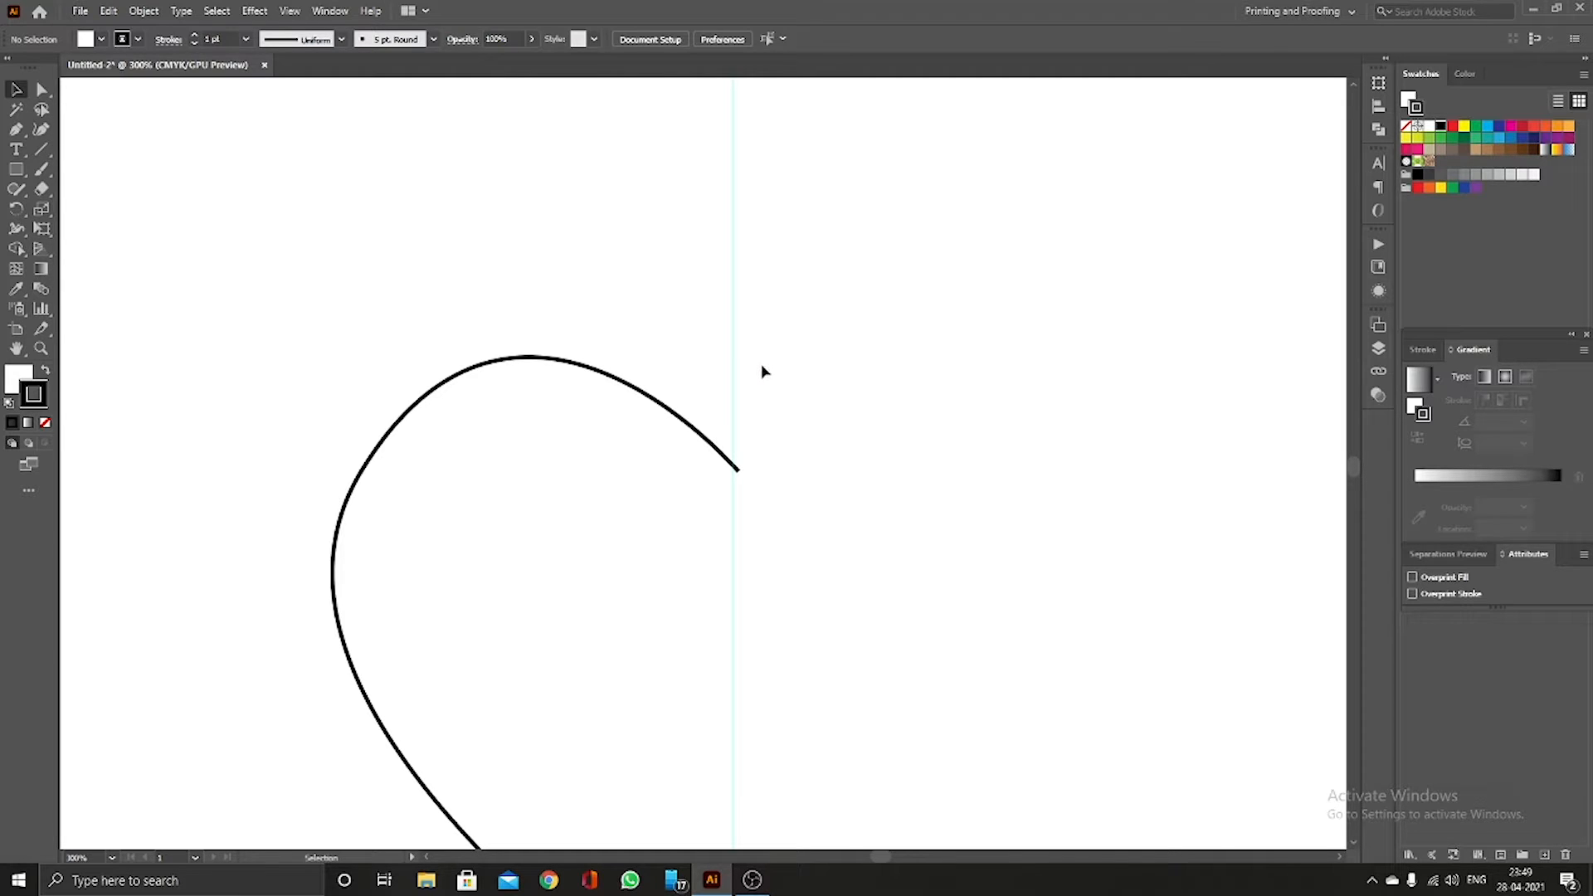
key(ctrl+z)
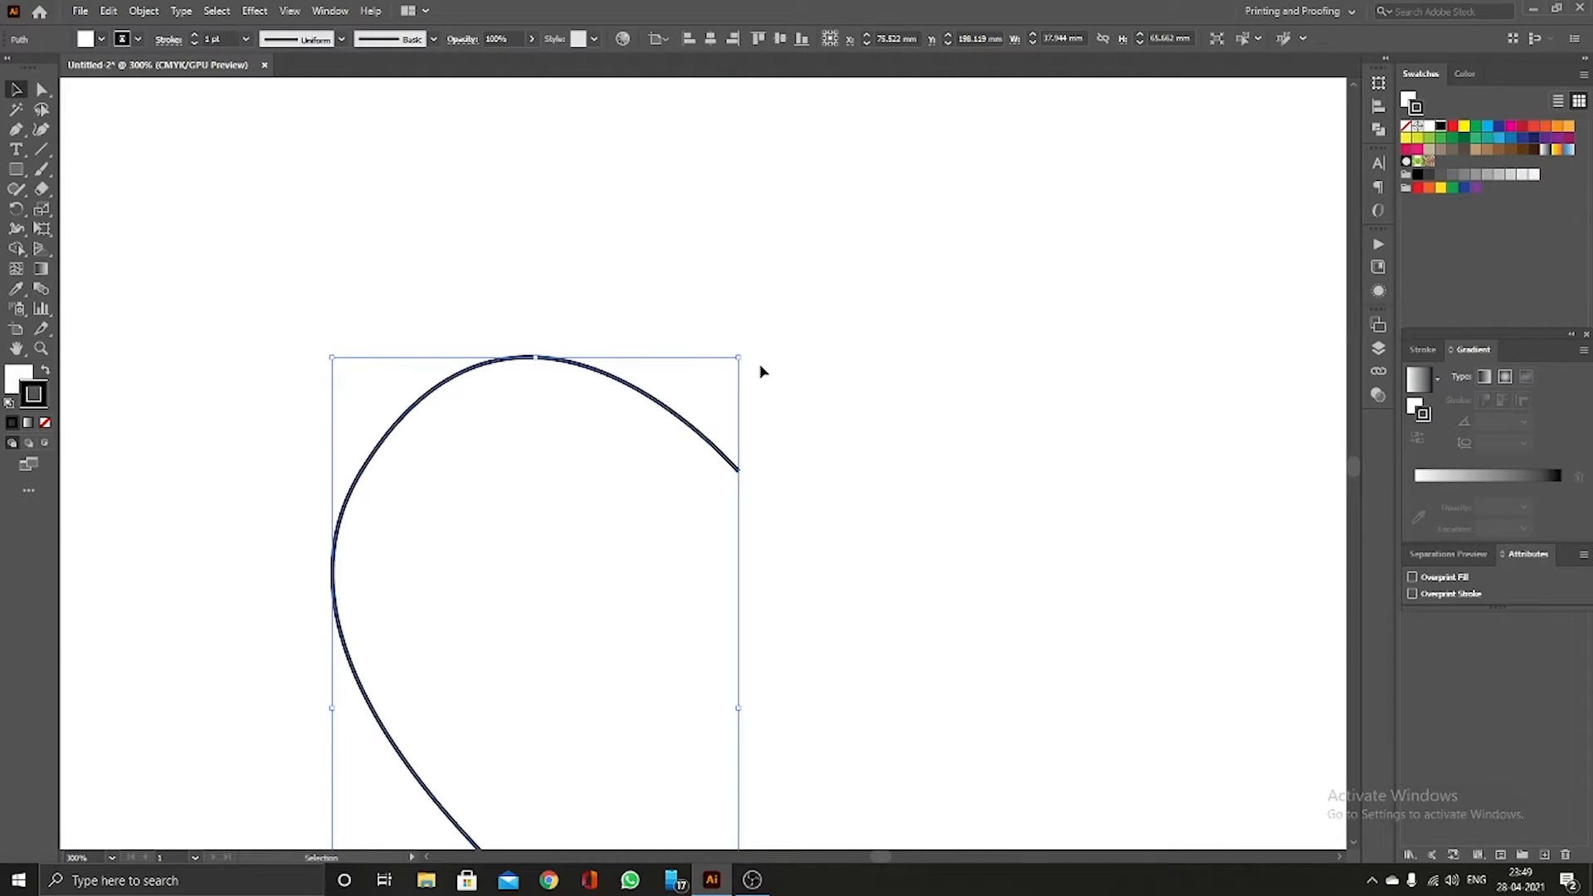
key(ctrl+z)
scroll(763, 386, down, 3)
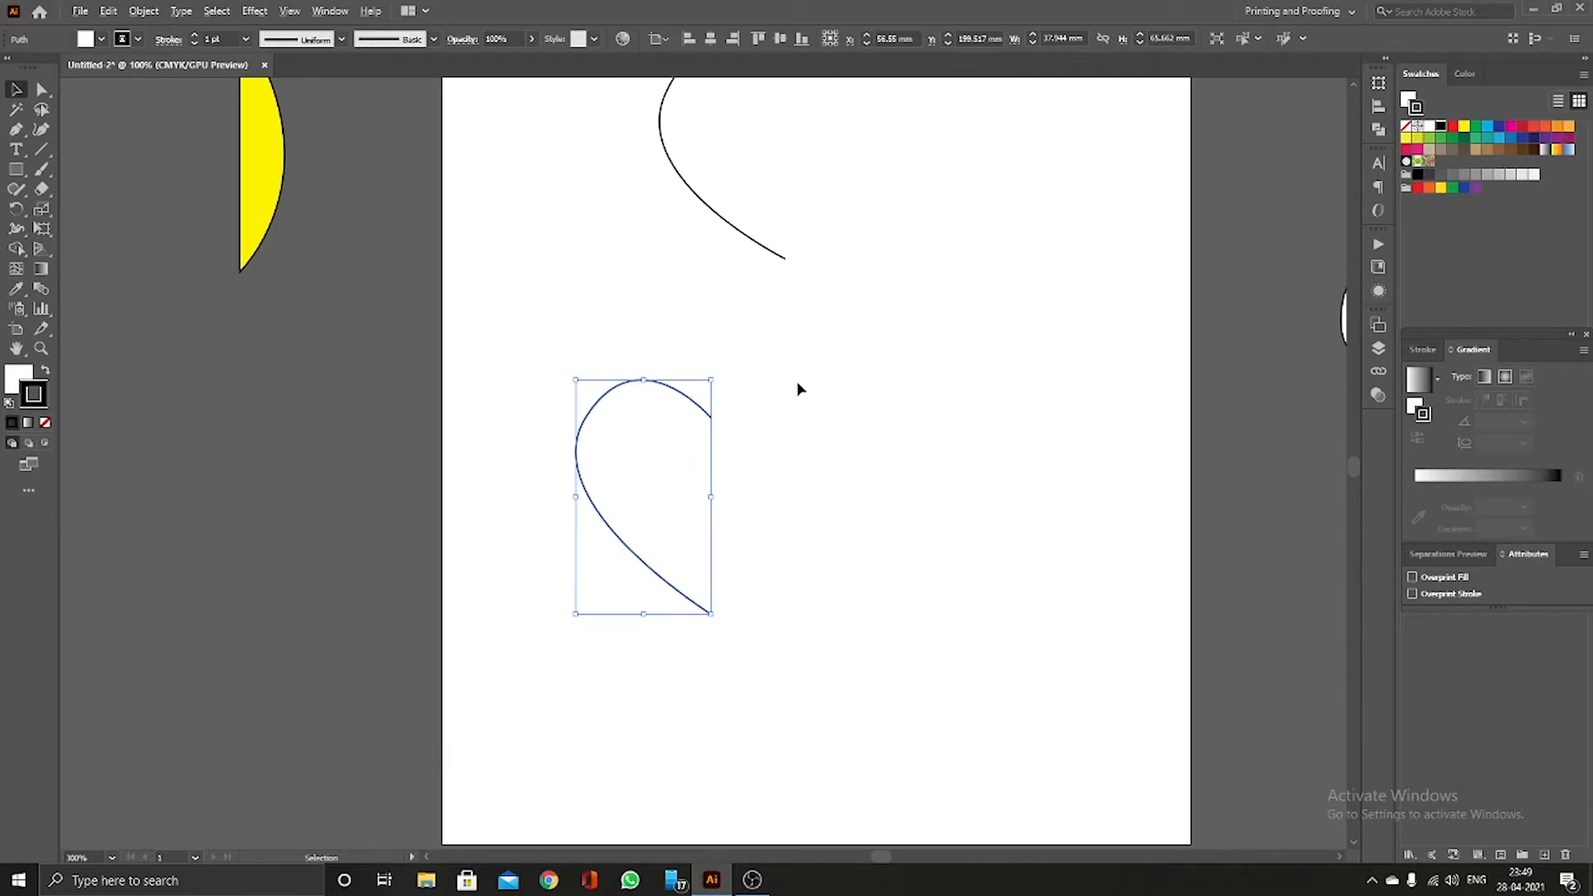
scroll(628, 541, up, 2)
key(a)
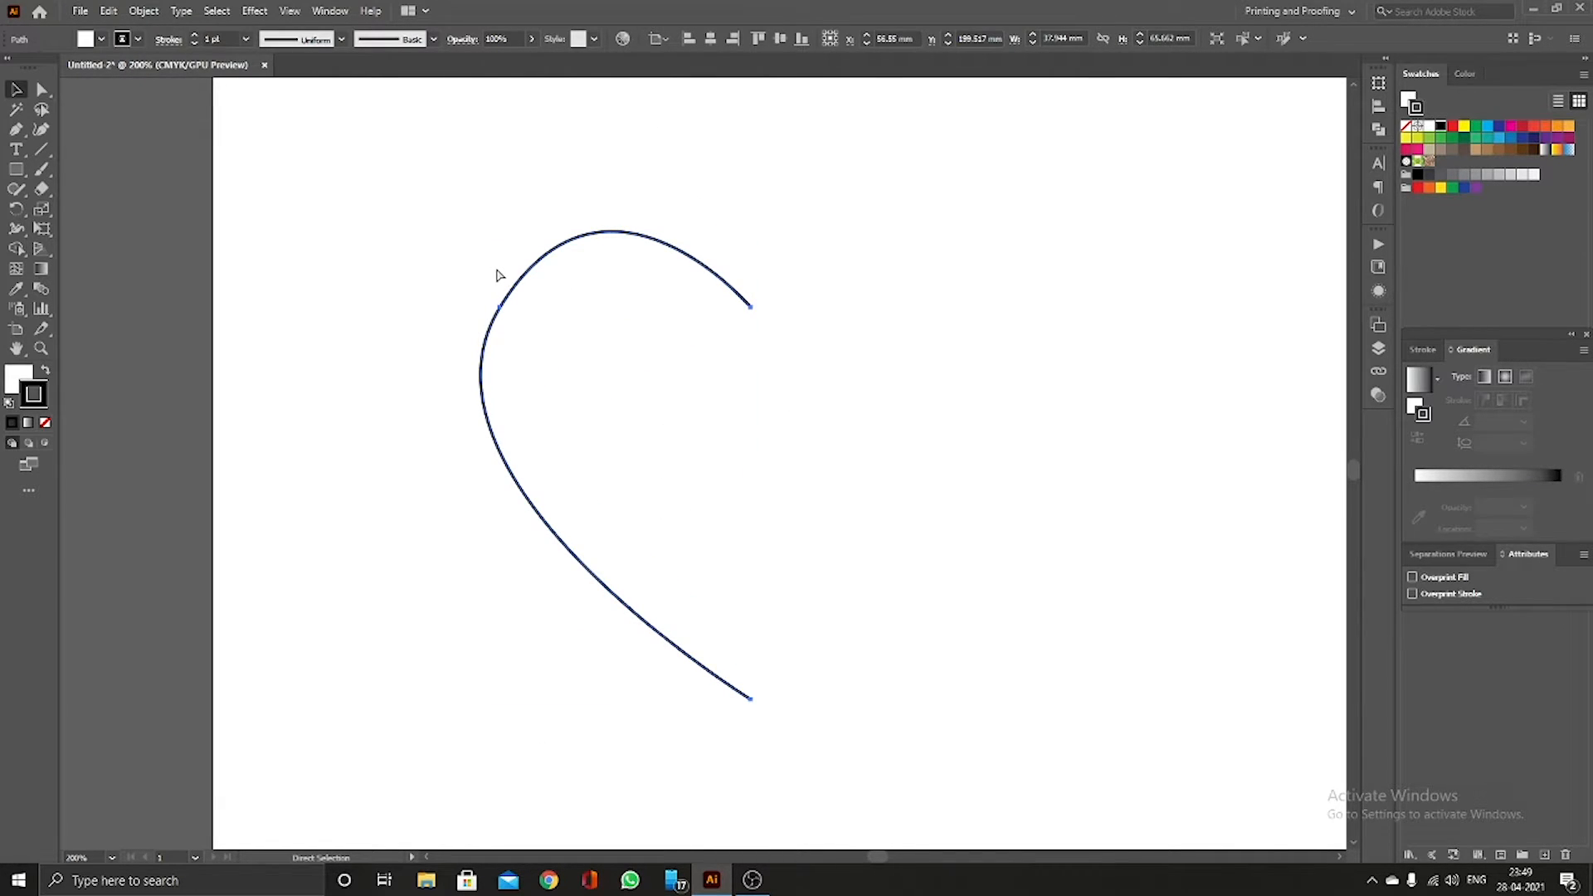
Step: Show the rulers and place a vertical guide at about 87 mm on the artboard
key(ctrl+r)
key(v)
drag(72, 480, 830, 513)
Step: Select the lower half-heart path and delete it
scroll(810, 508, down, 3)
drag(680, 409, 790, 555)
key(Delete)
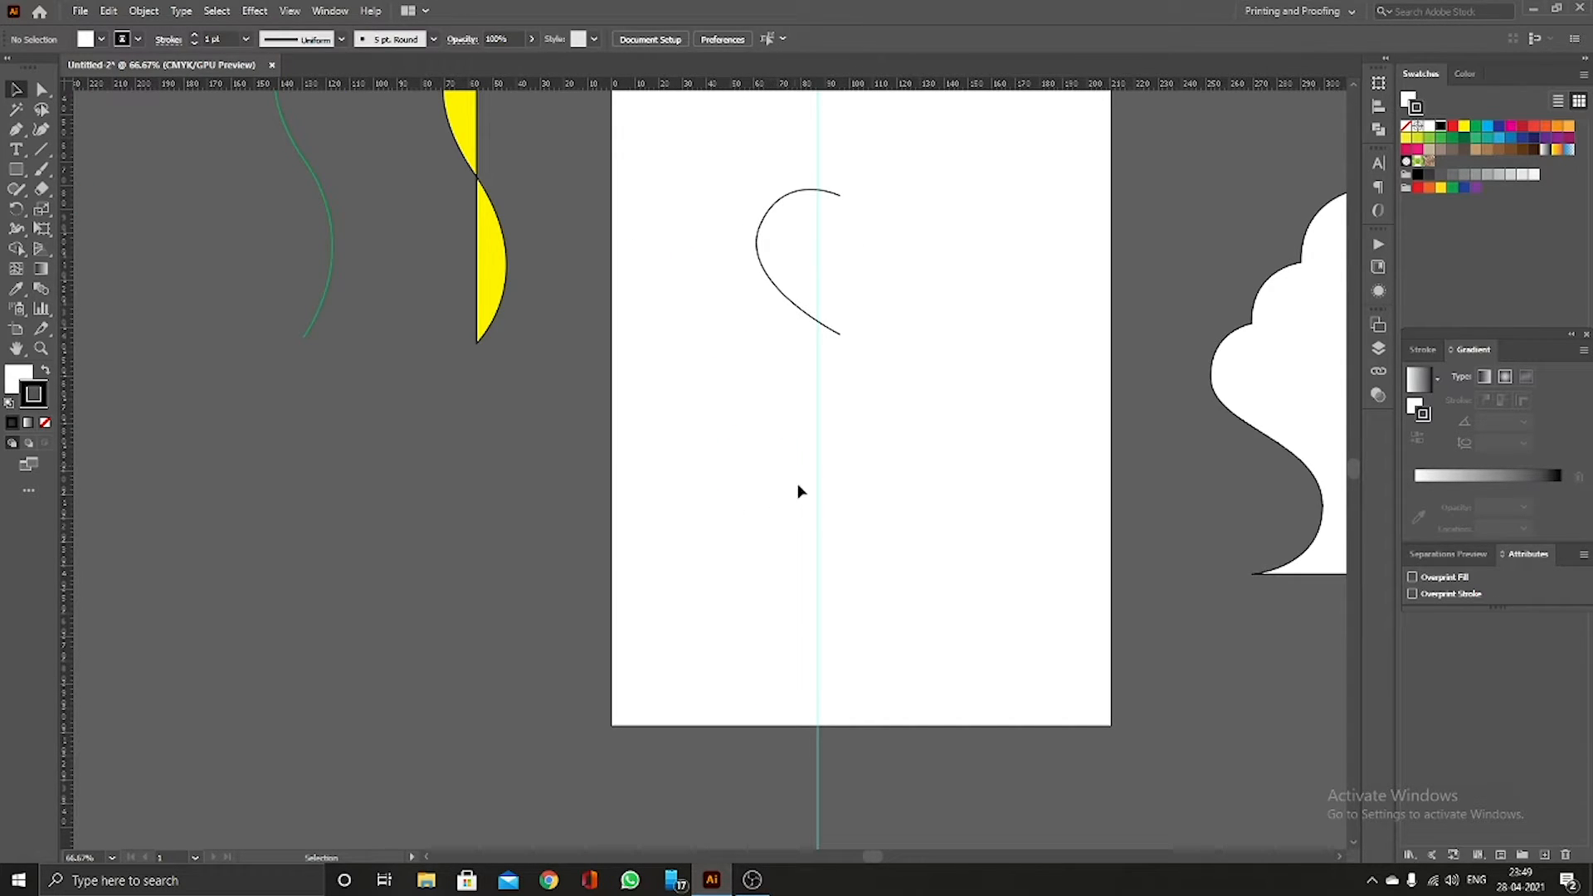
Step: Draw an open left half-heart with the Pen tool, about 28 mm wide and 43 mm tall, with both ends on the guide
scroll(839, 527, up, 2)
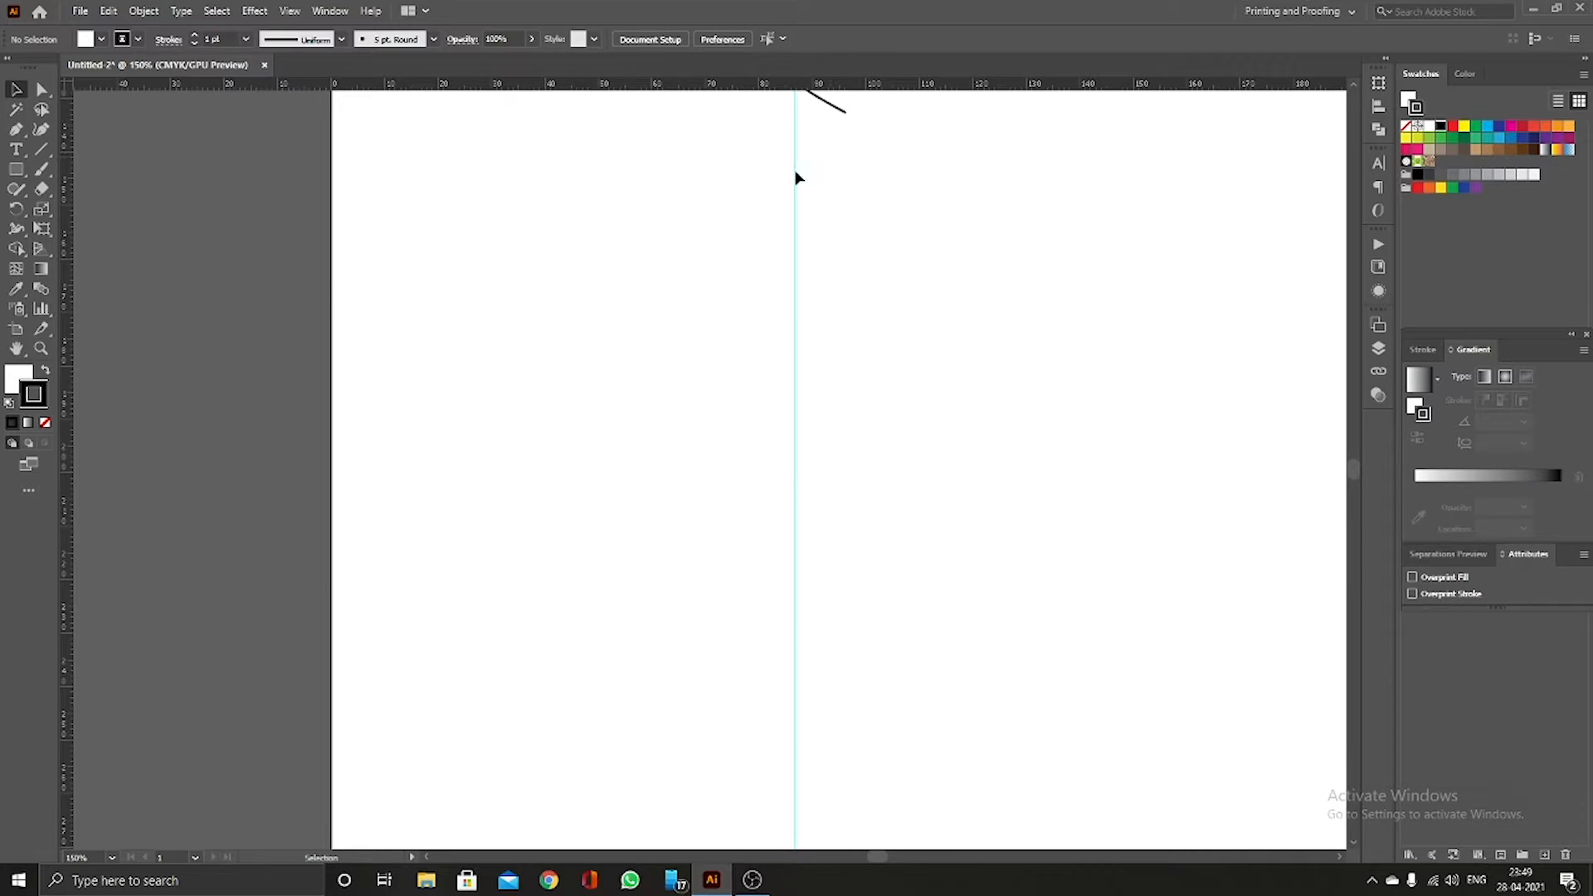
click(16, 129)
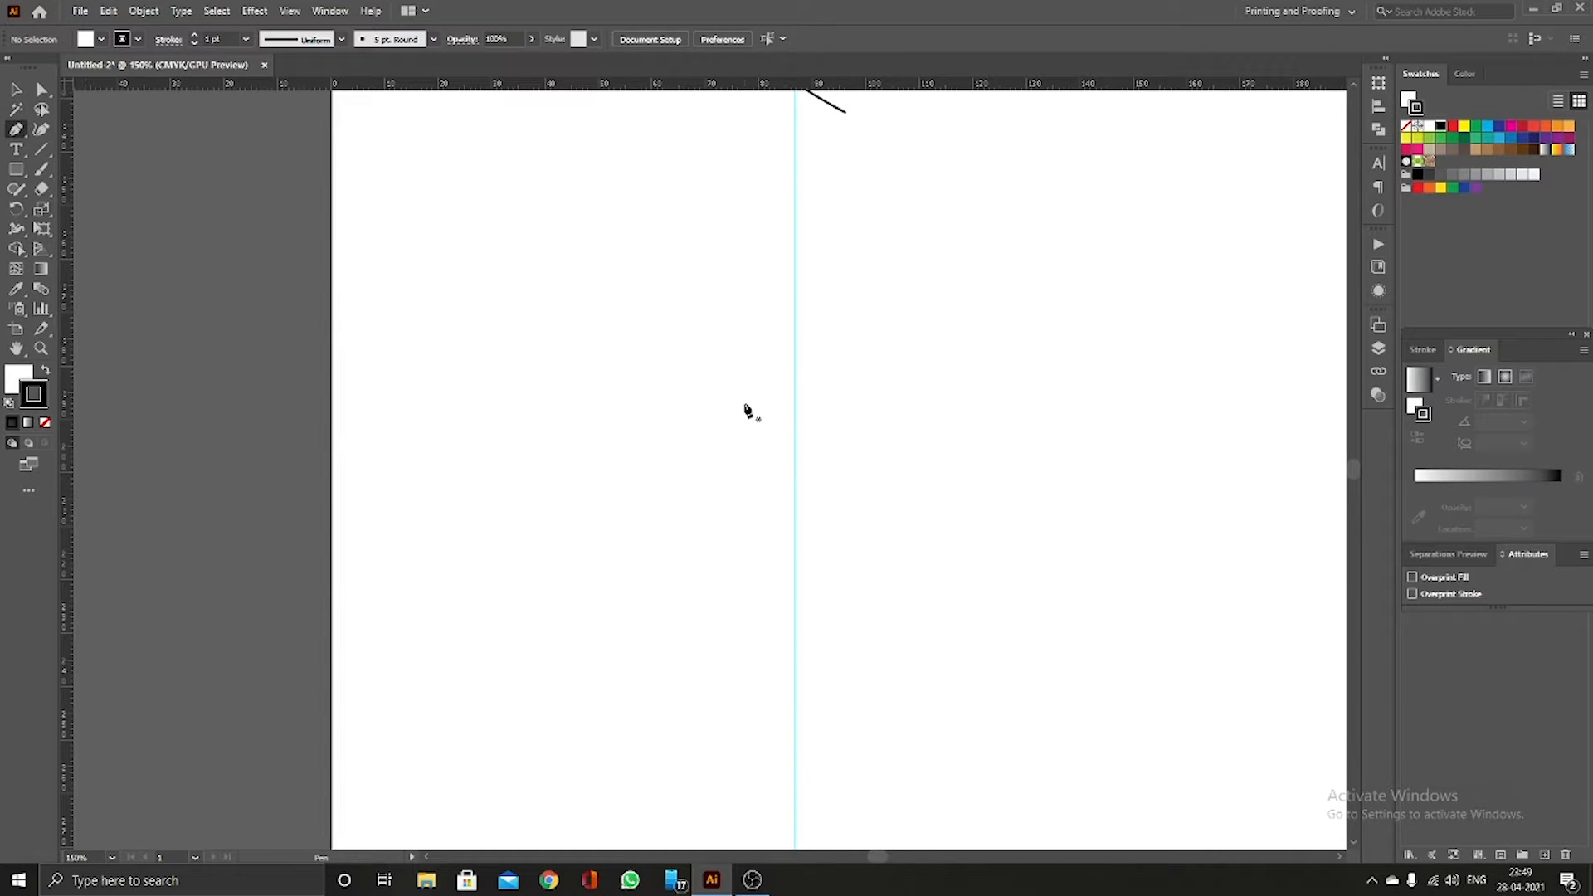
click(795, 395)
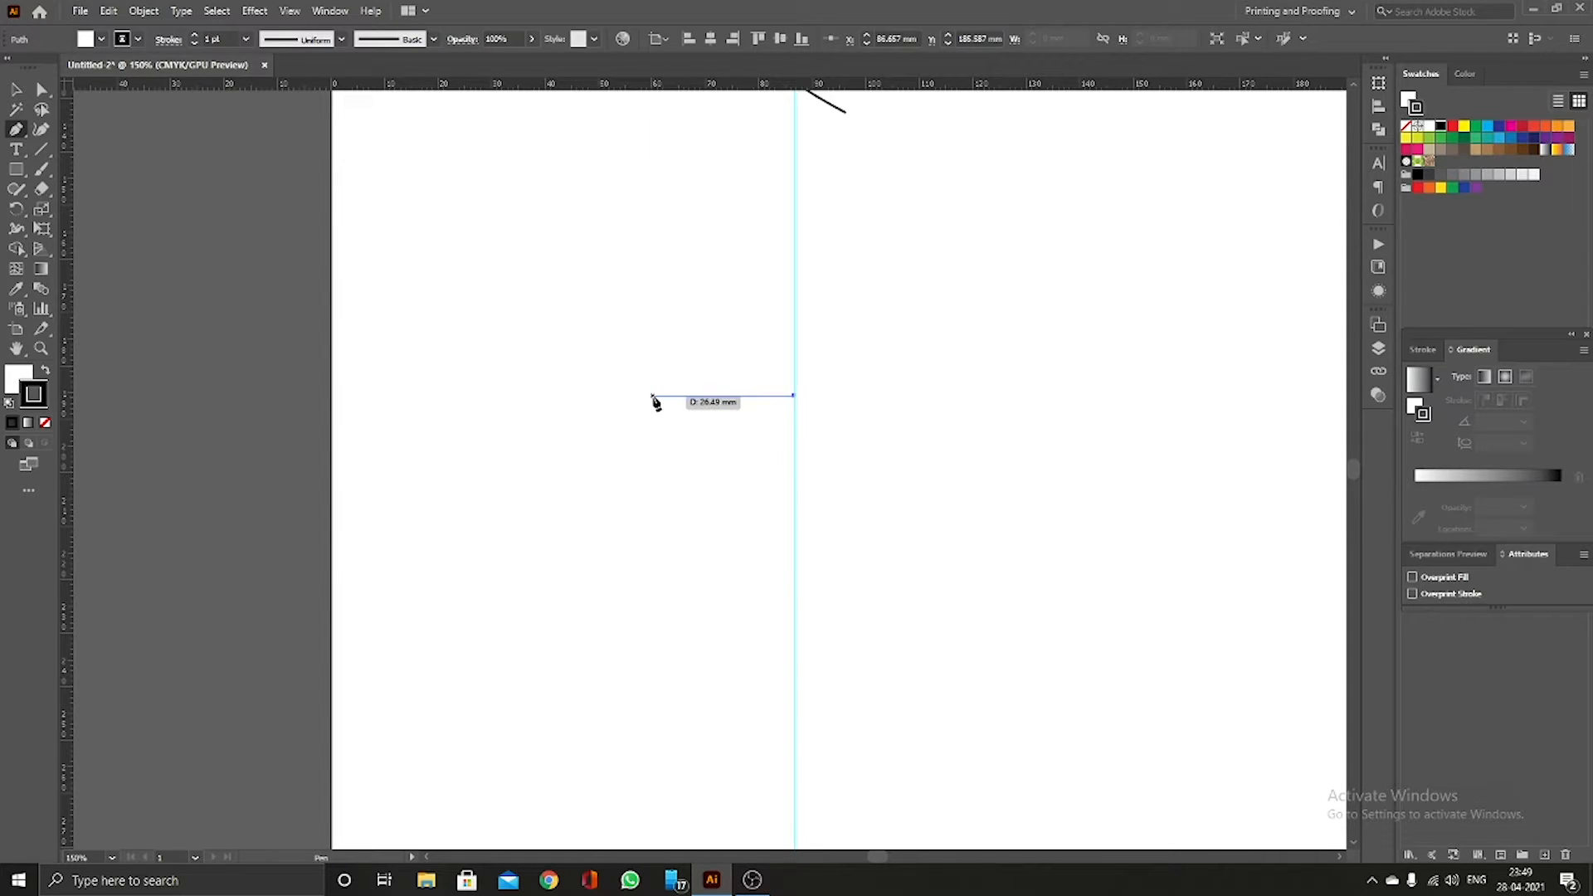
drag(657, 396, 591, 478)
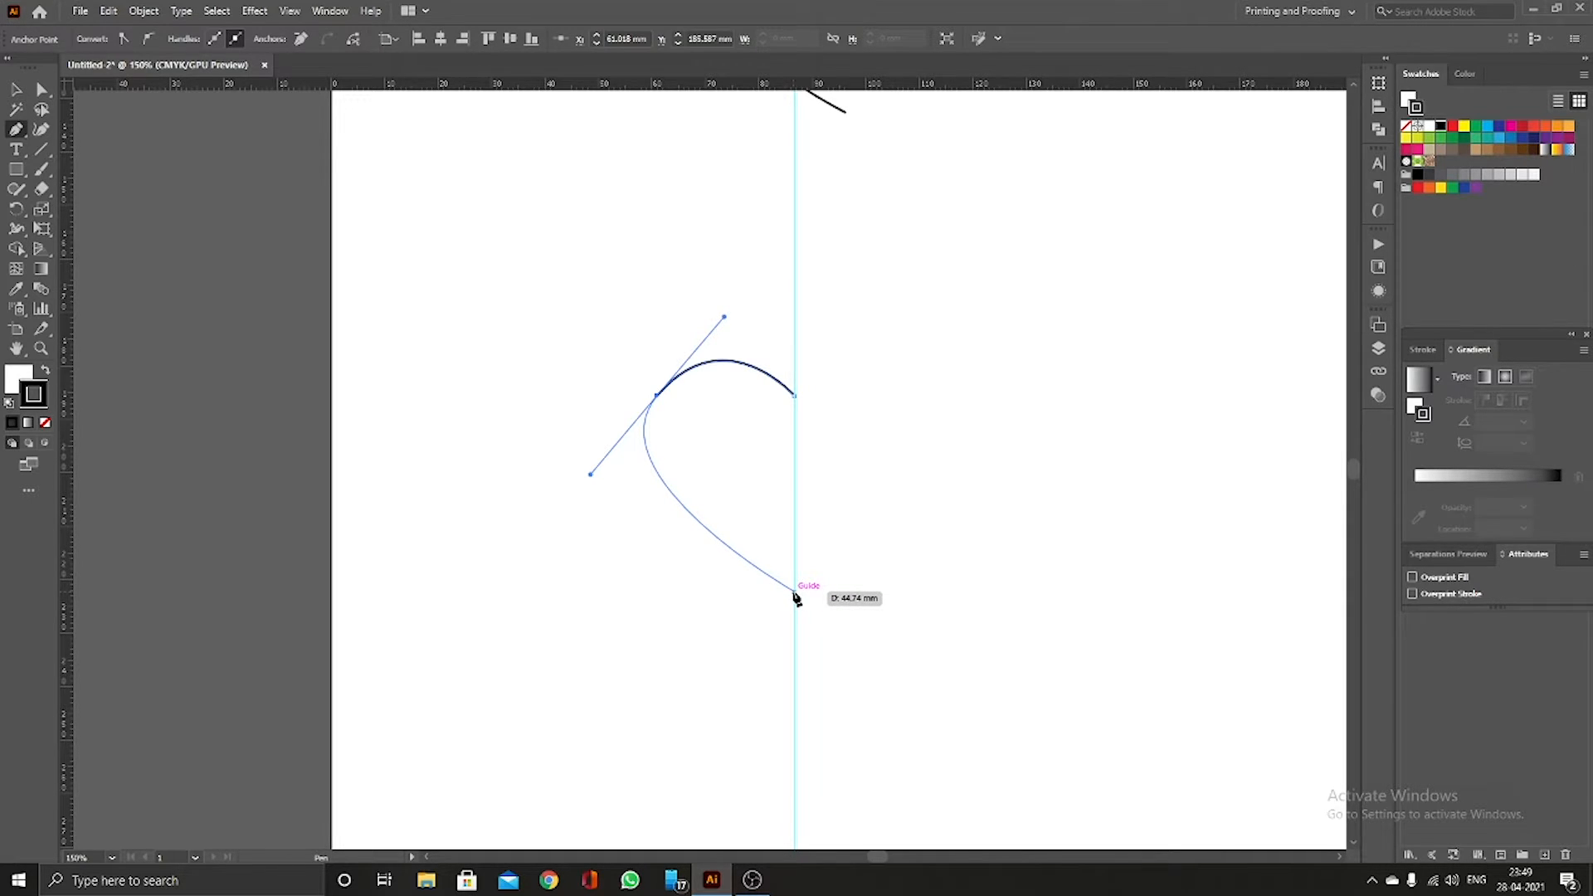
drag(795, 591, 773, 624)
drag(502, 529, 838, 778)
click(18, 89)
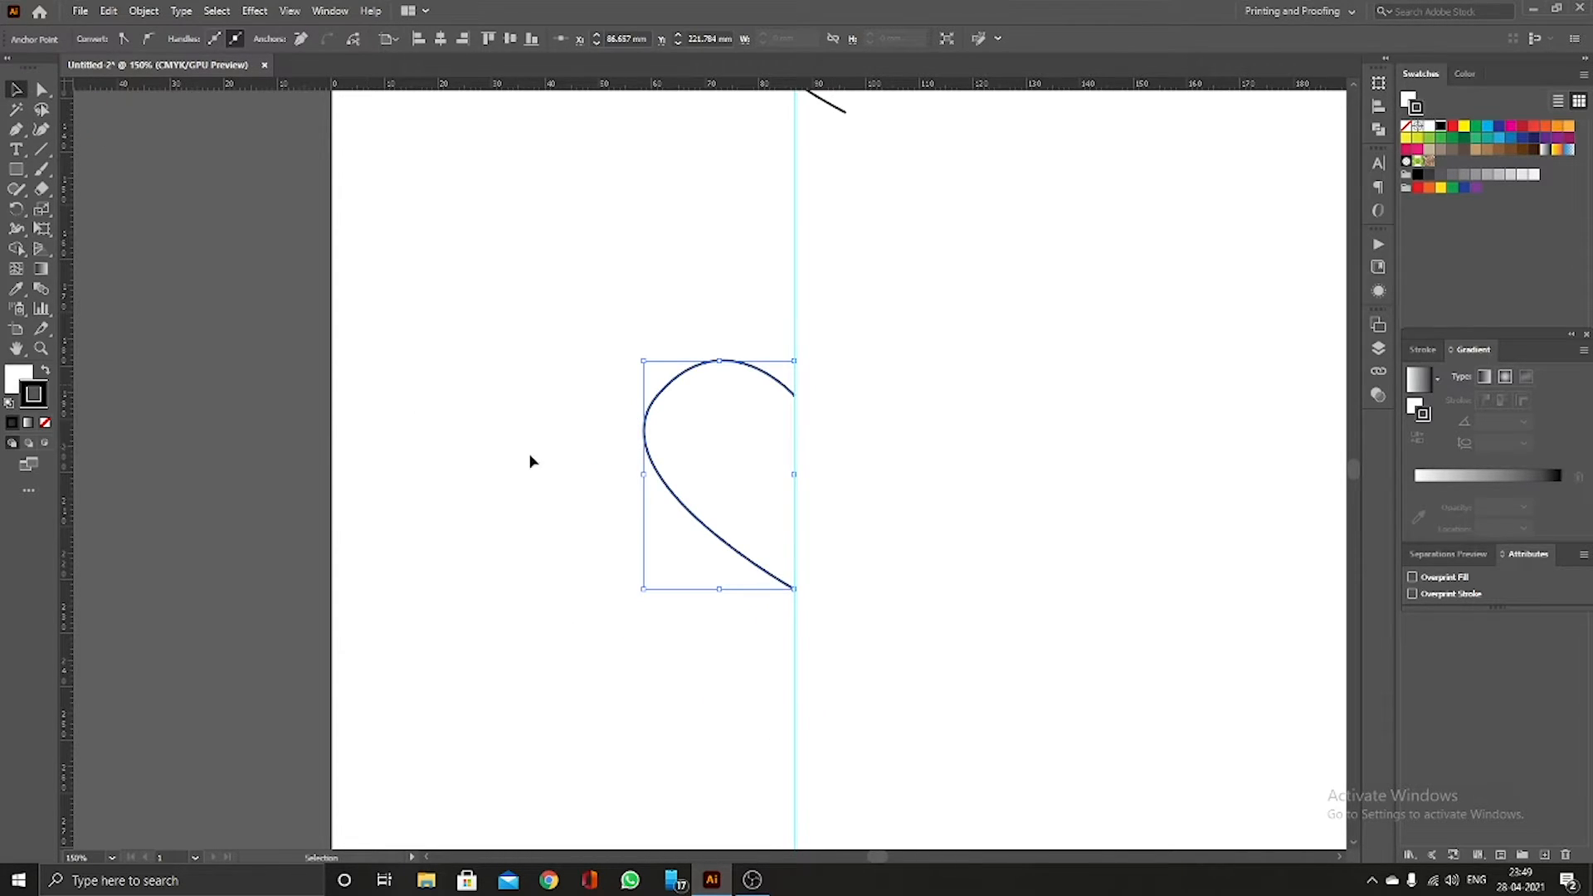
click(590, 331)
drag(575, 305, 836, 662)
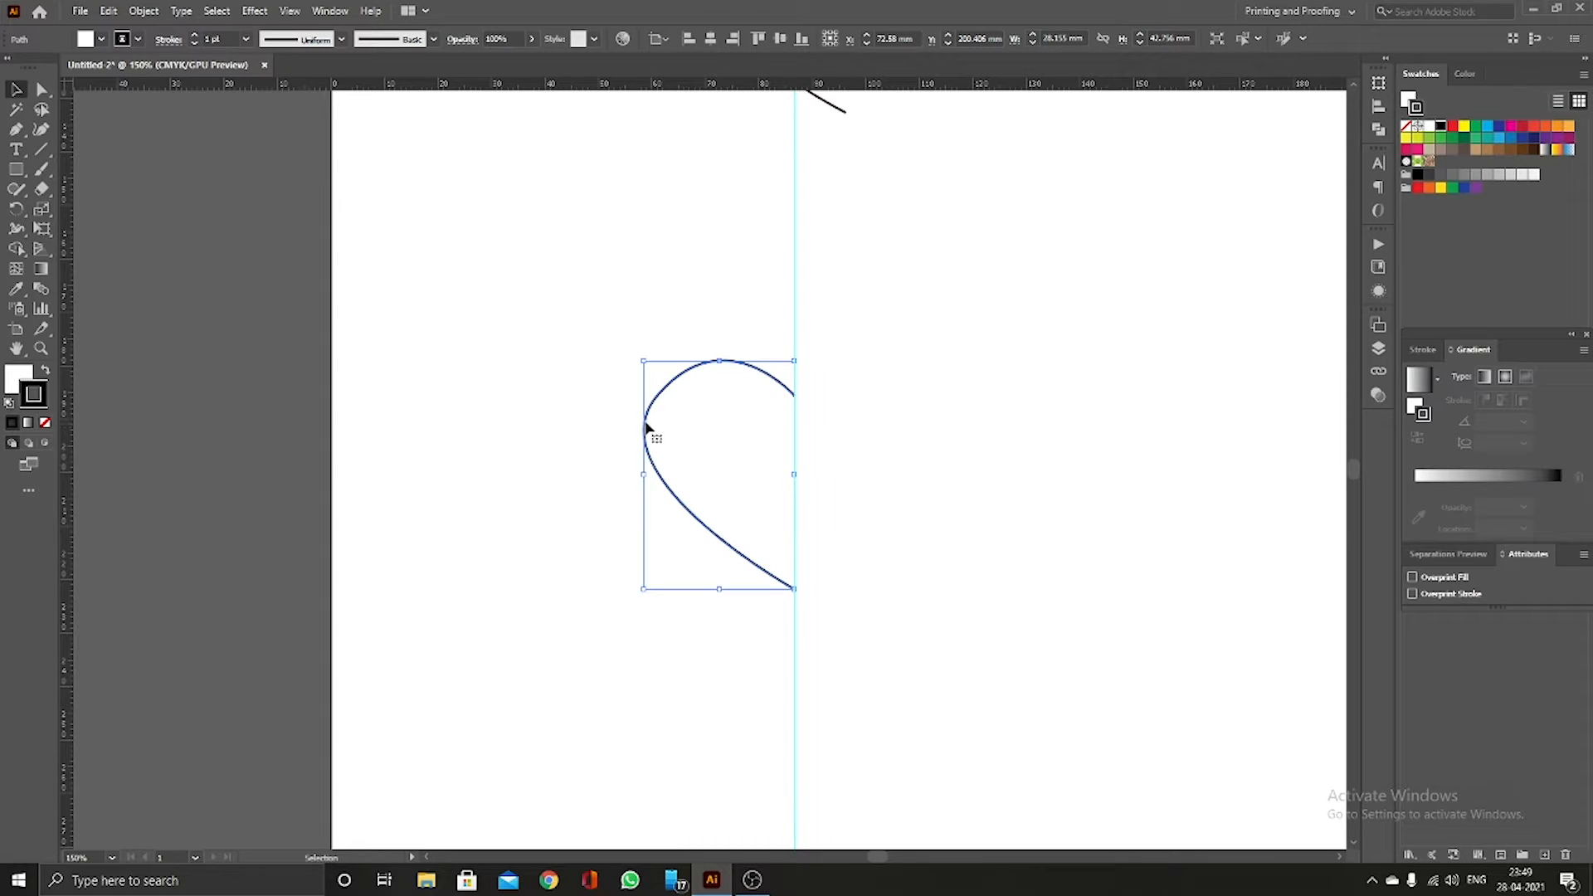
click(563, 431)
drag(601, 333, 860, 648)
right_click(697, 451)
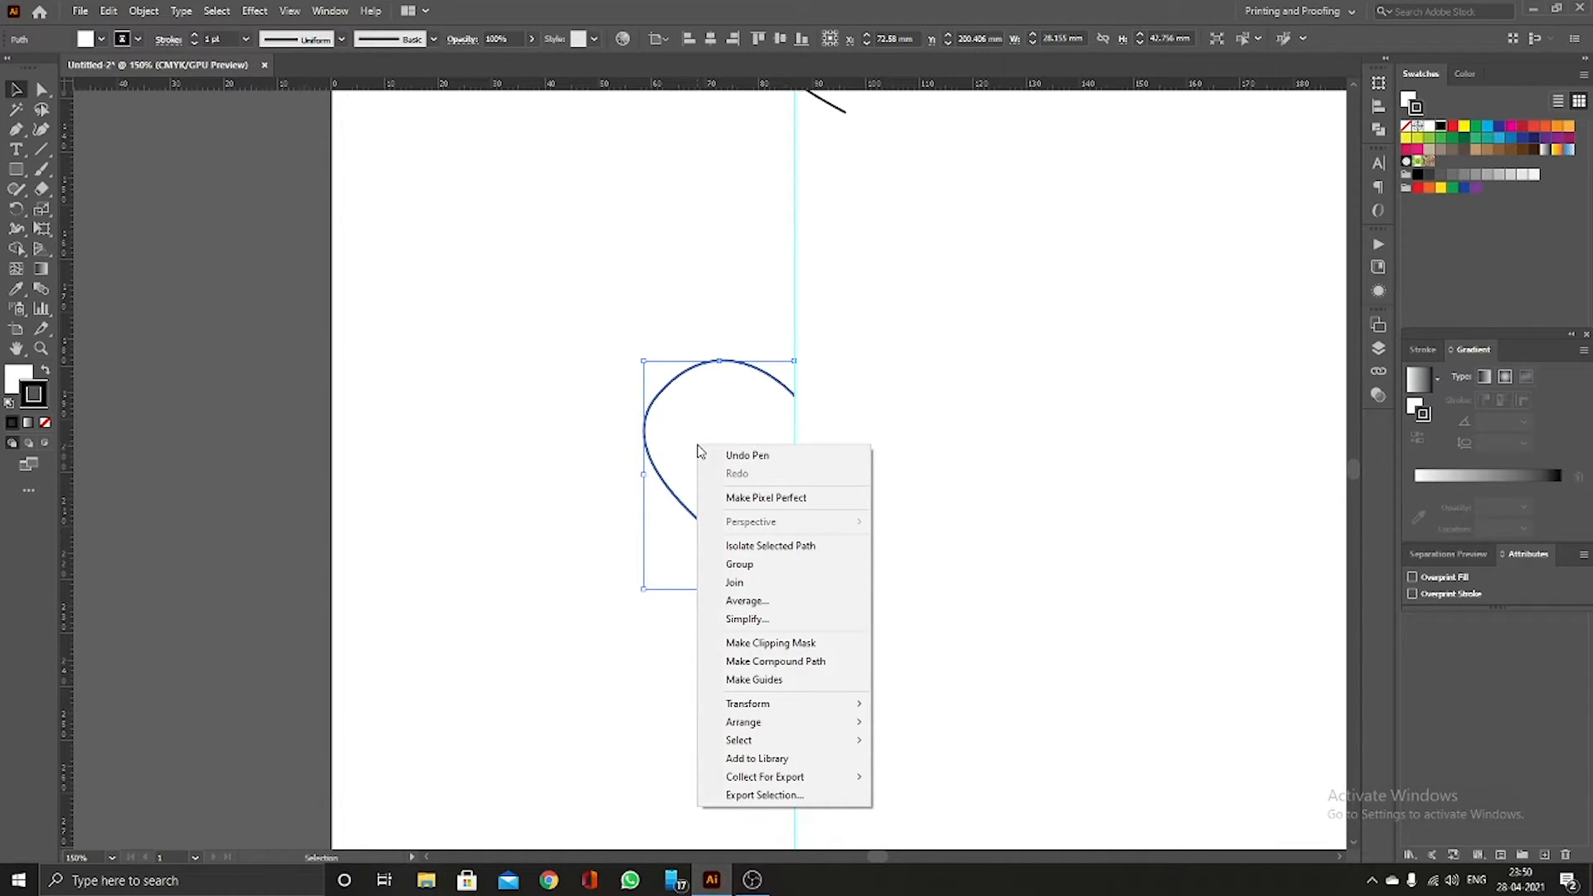
click(614, 400)
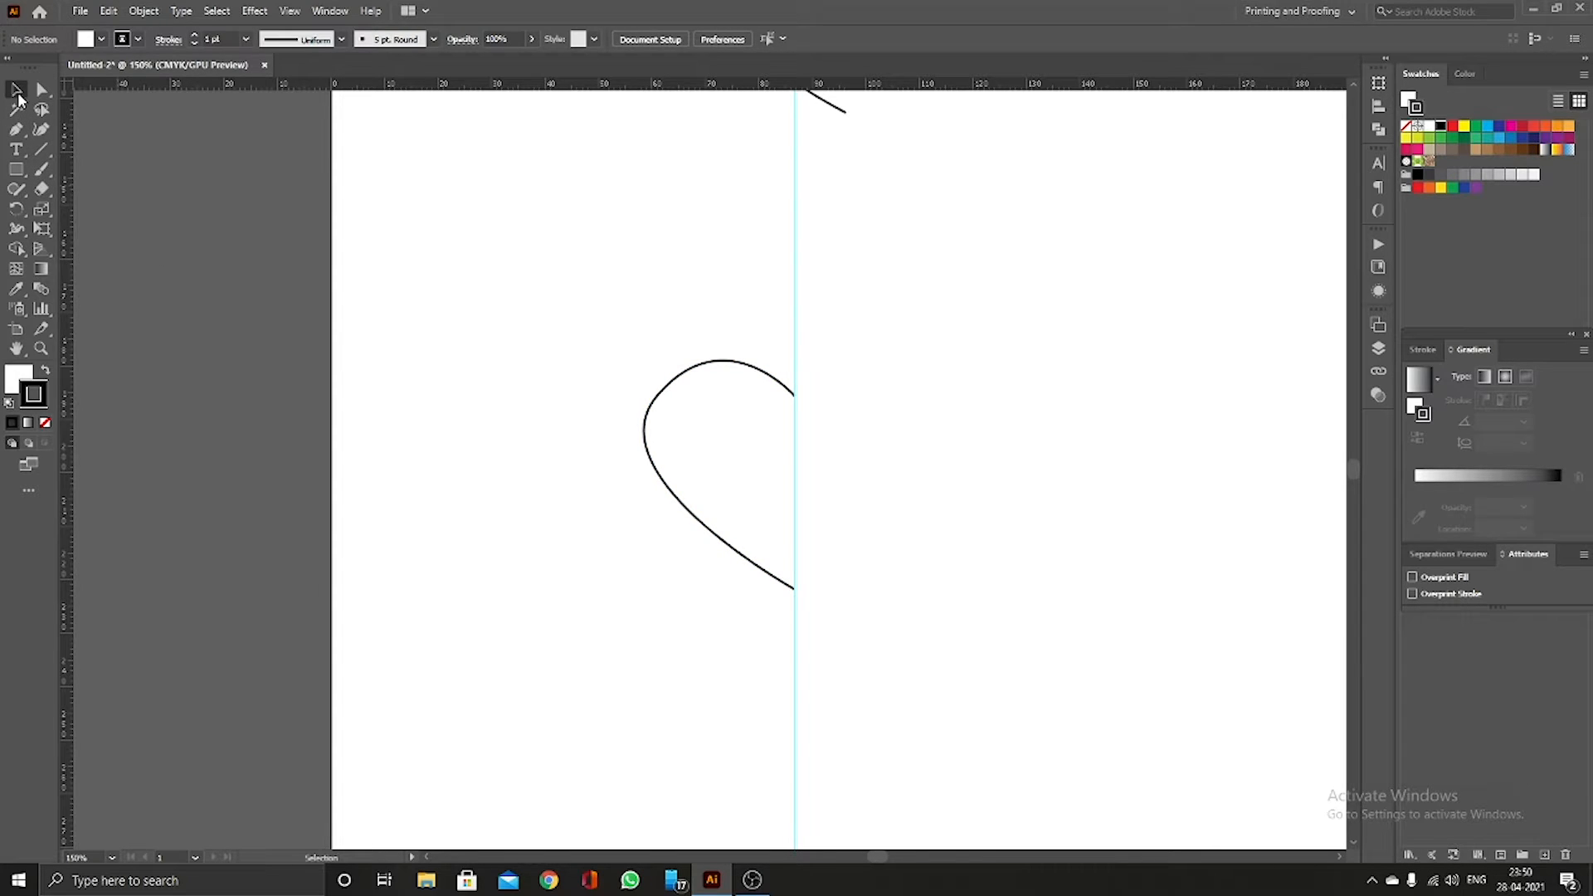
Step: Select the left half-heart path and create a copy of it reflected across the vertical axis with Reflect
drag(566, 309, 893, 651)
right_click(710, 460)
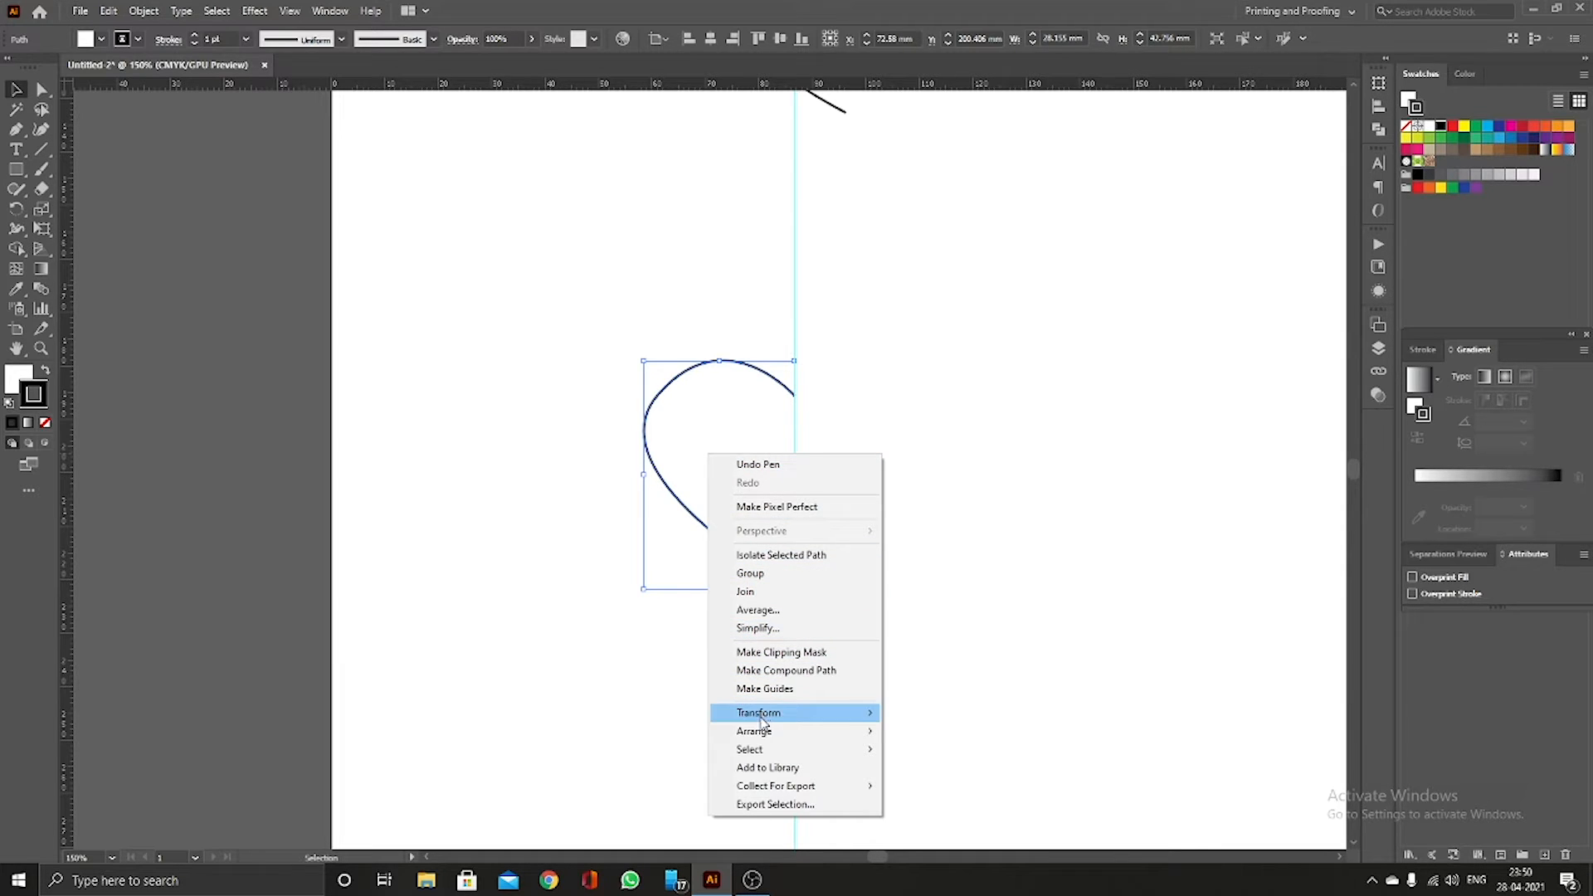
mouse_move(765, 723)
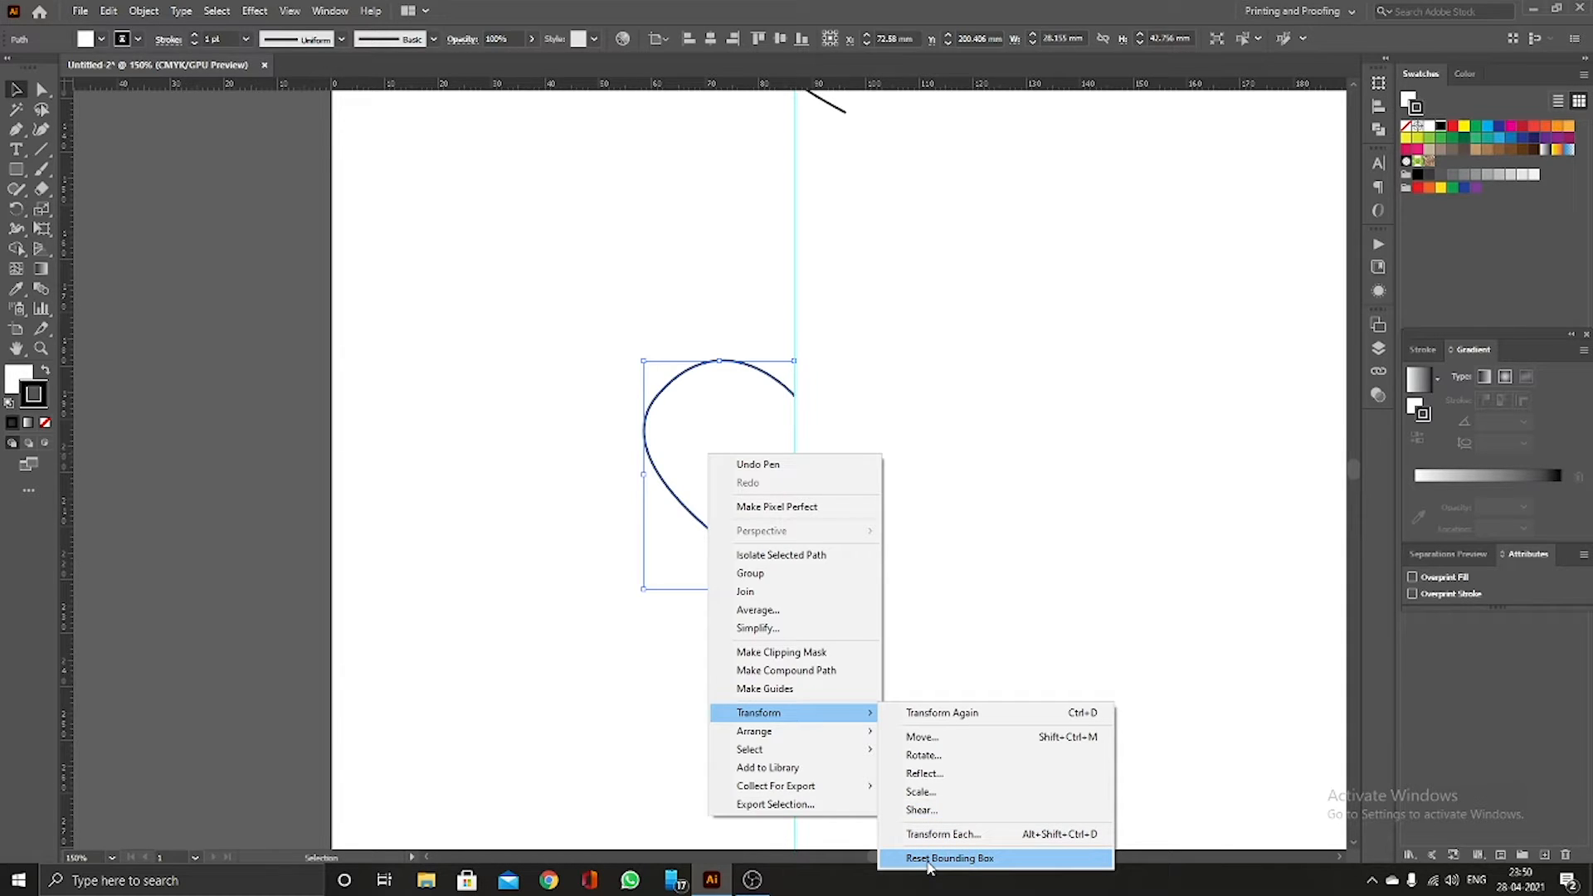
click(925, 774)
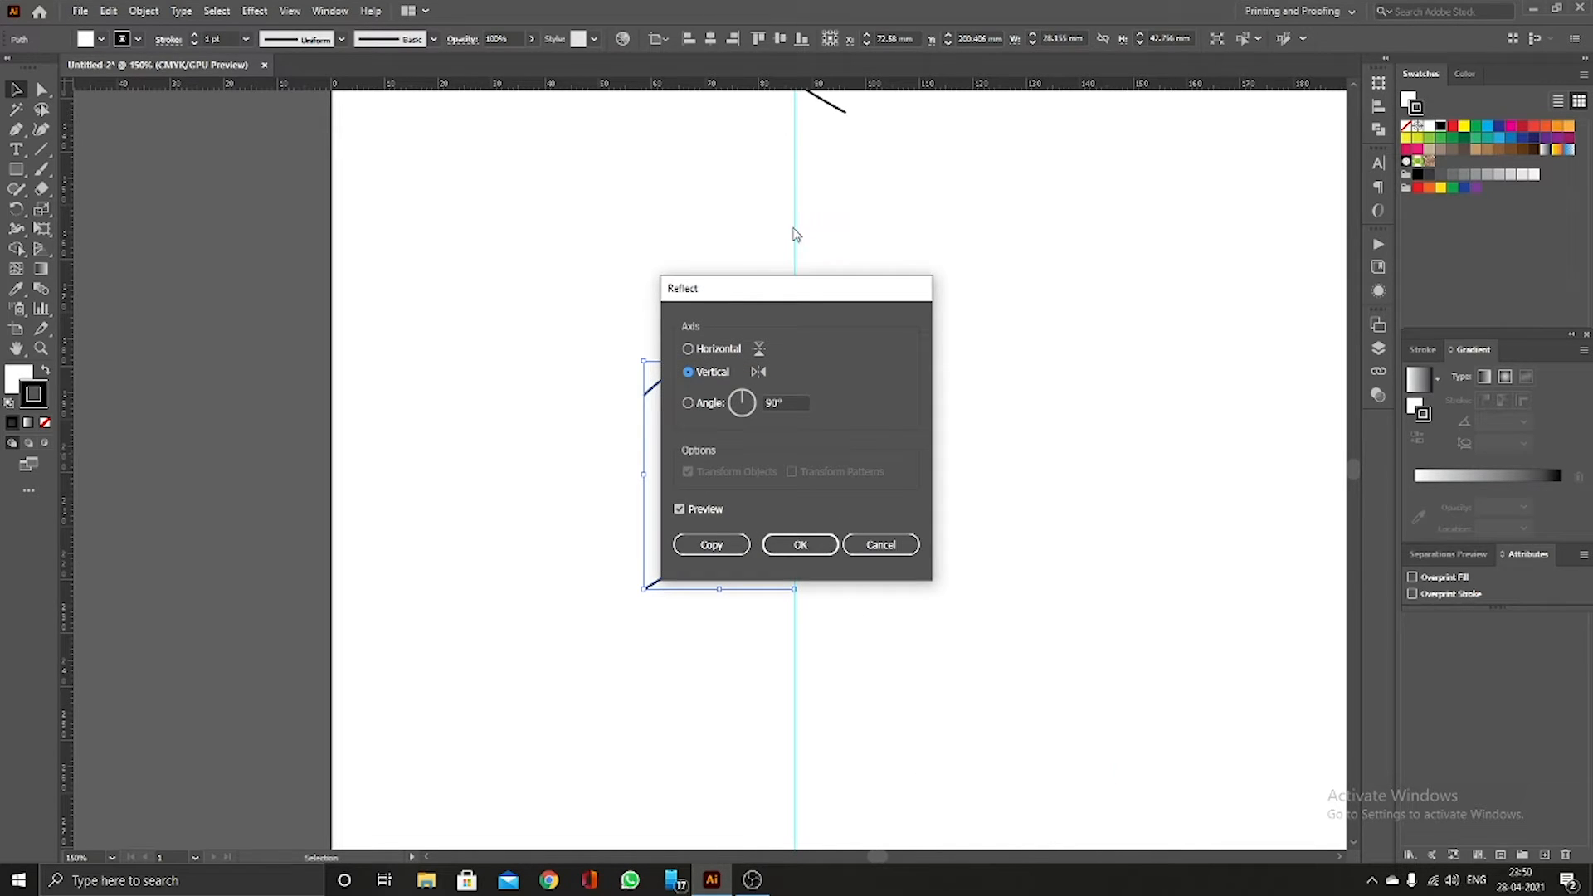
drag(795, 299, 1124, 253)
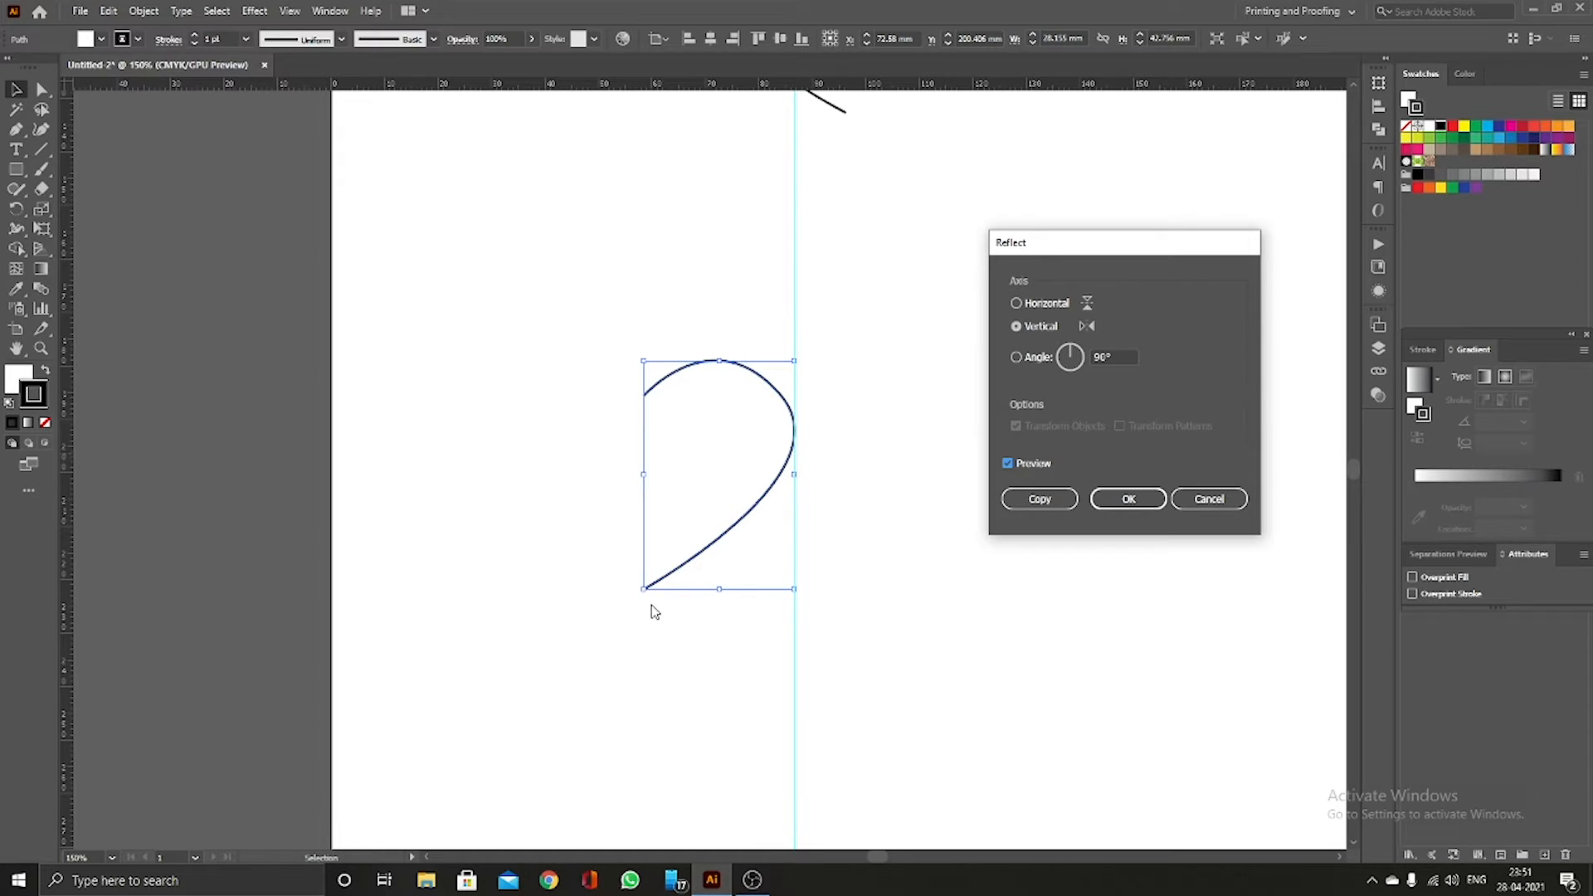
click(1039, 499)
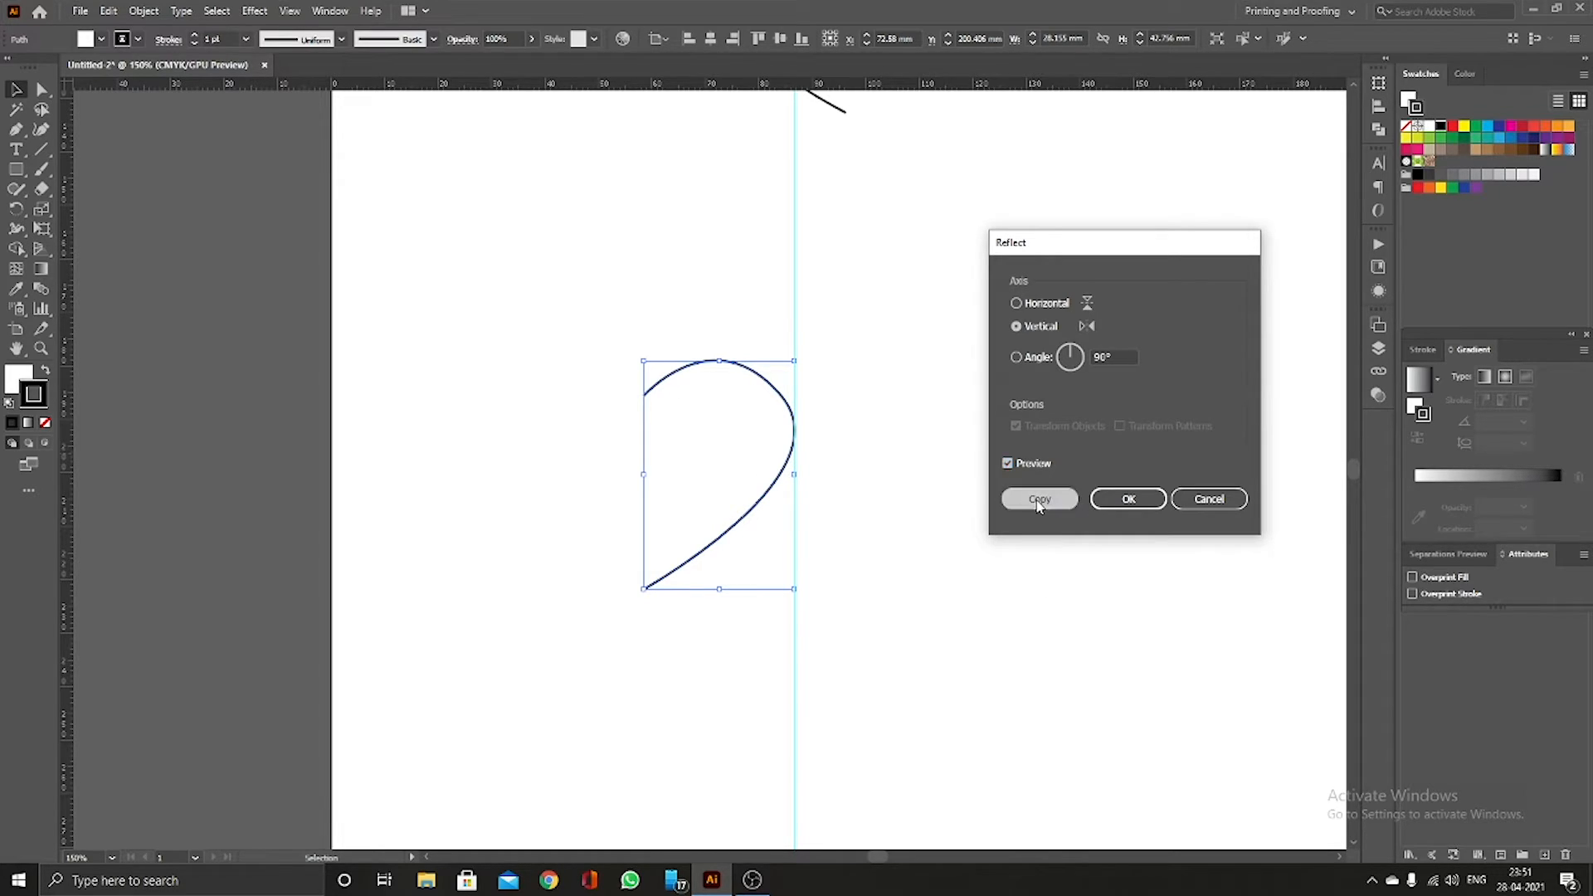
Step: Move the reflected half-heart about 28.16 mm horizontally so its open ends meet the original's ends on the guide
shift+click(717, 456)
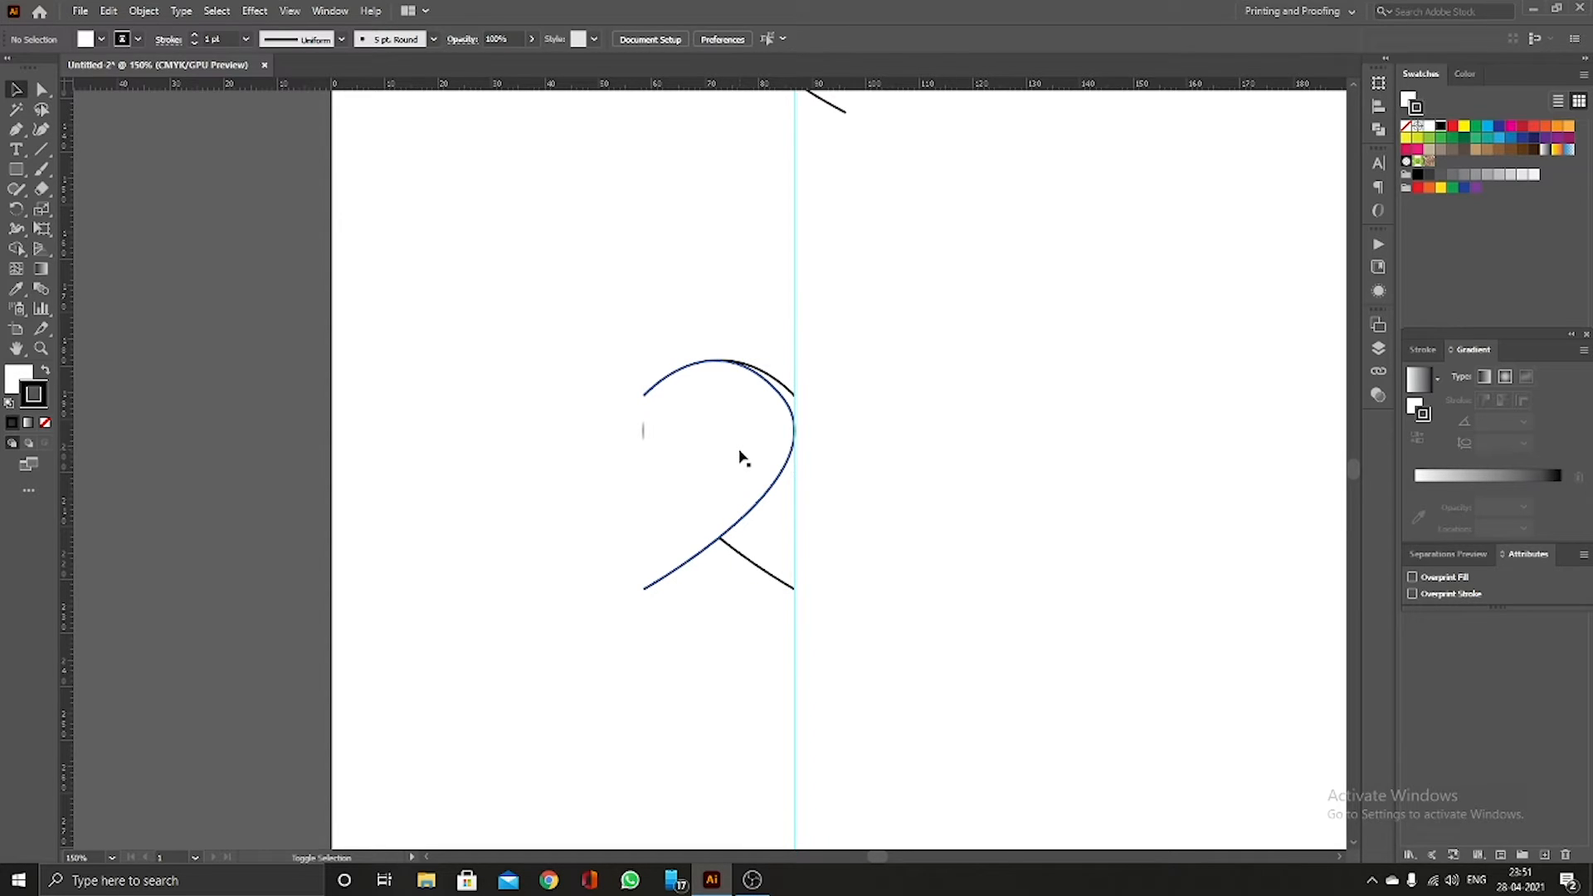
drag(725, 456, 881, 459)
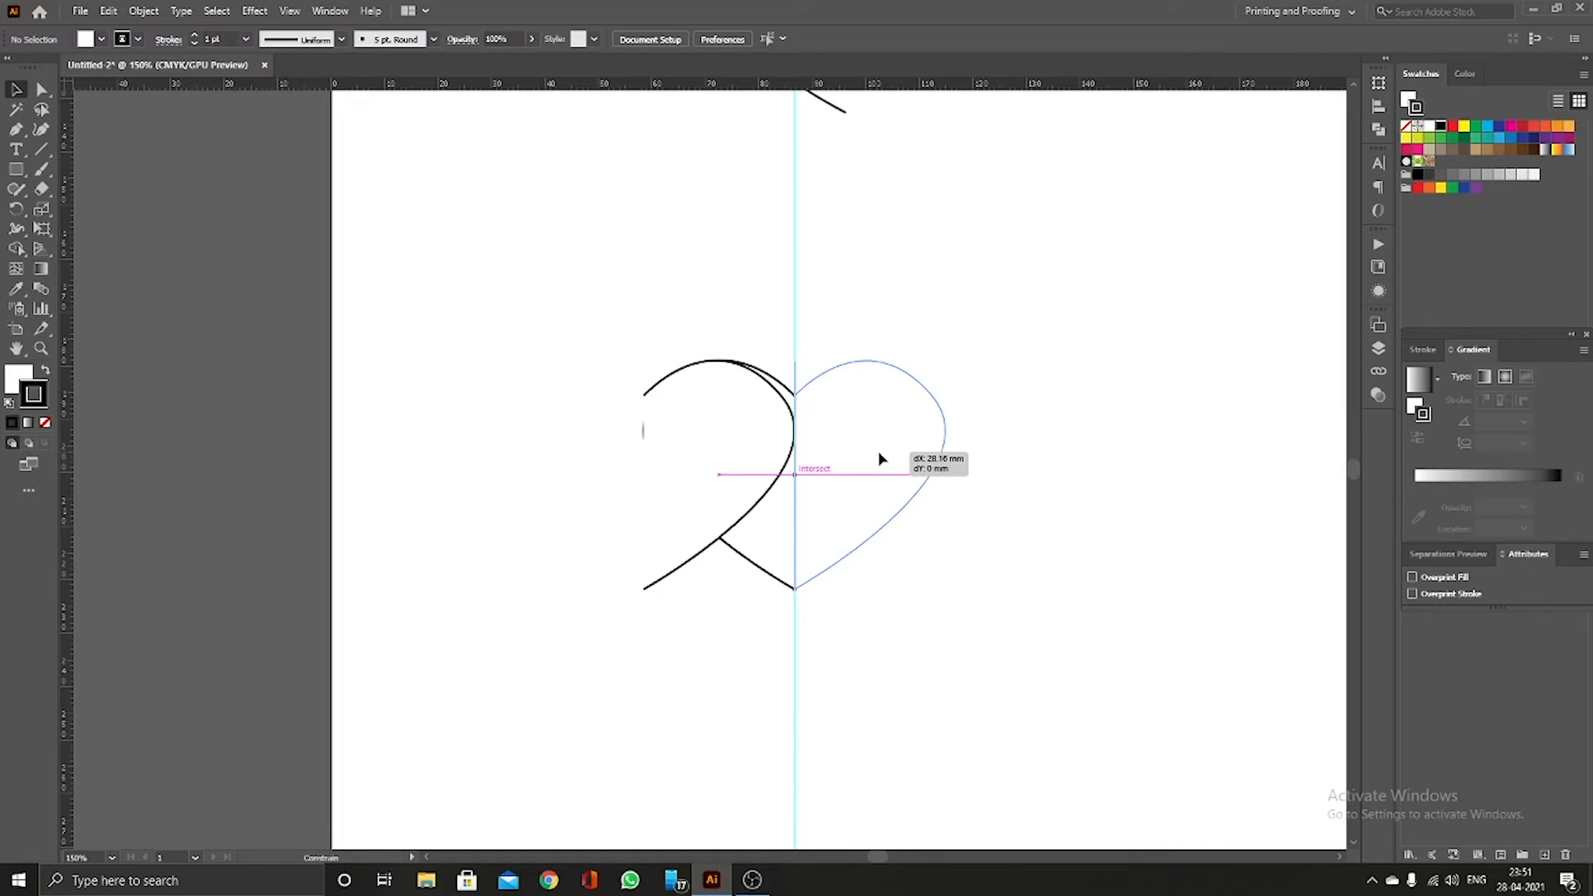
drag(881, 458, 879, 455)
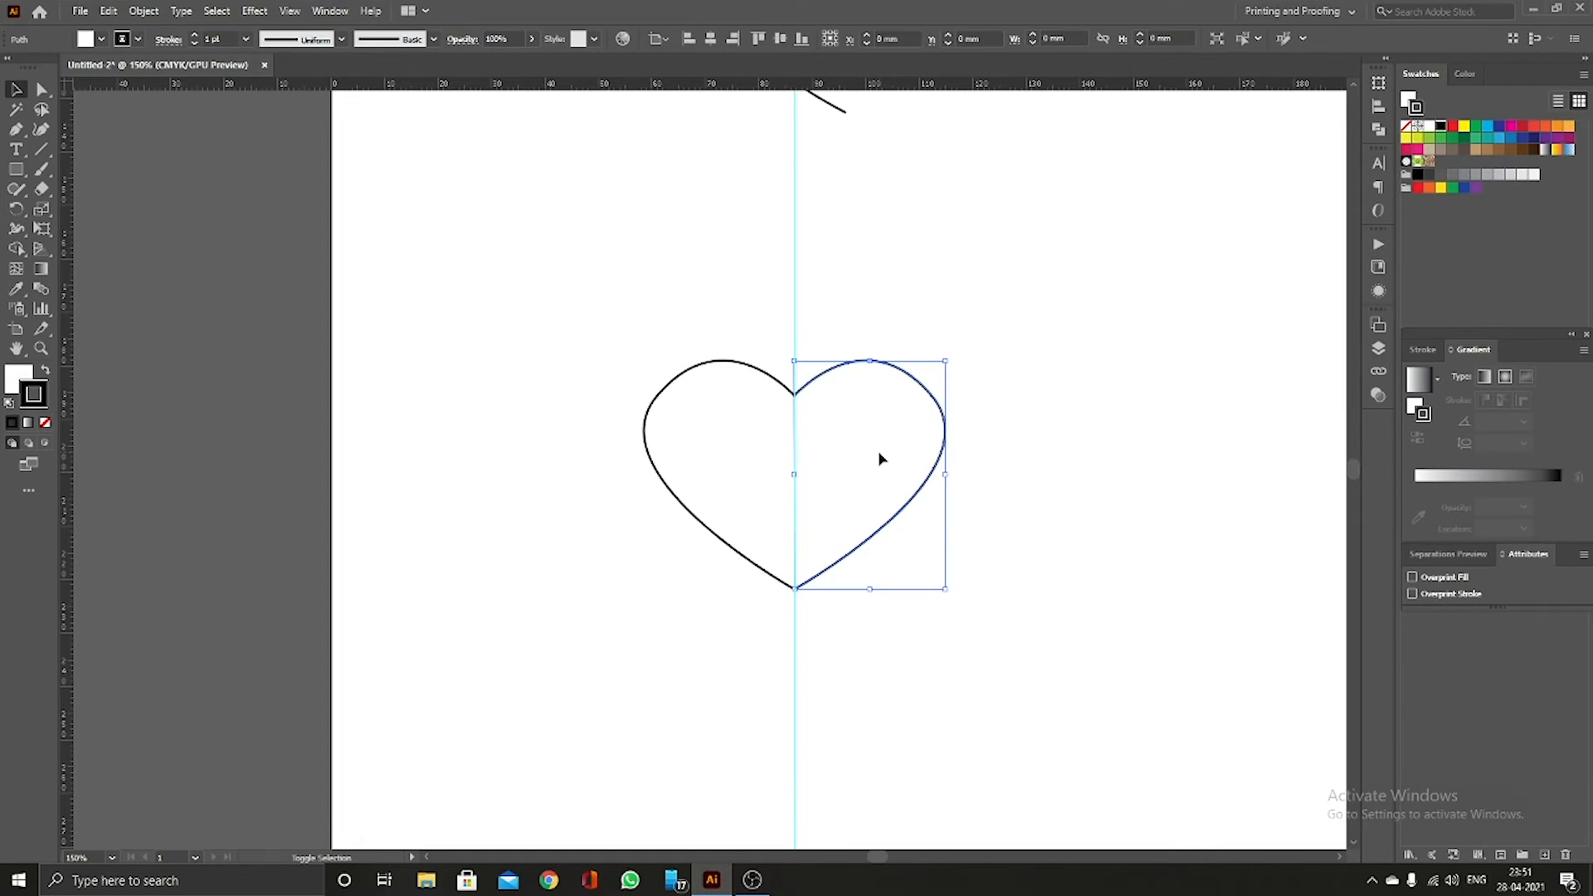
click(1013, 448)
scroll(795, 390, up, 8)
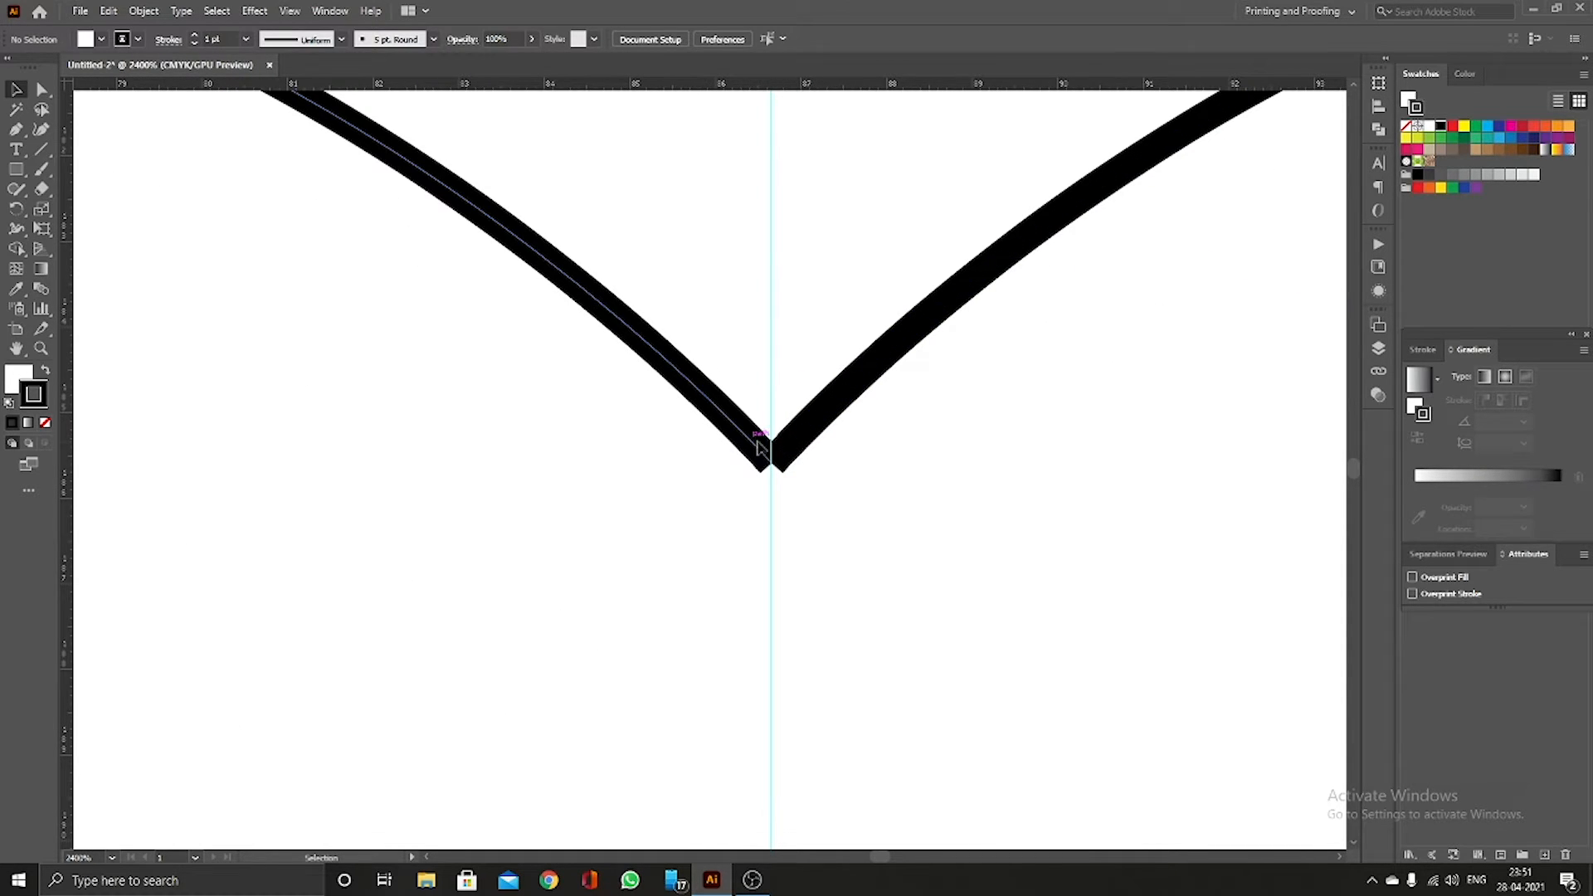
scroll(788, 465, down, 8)
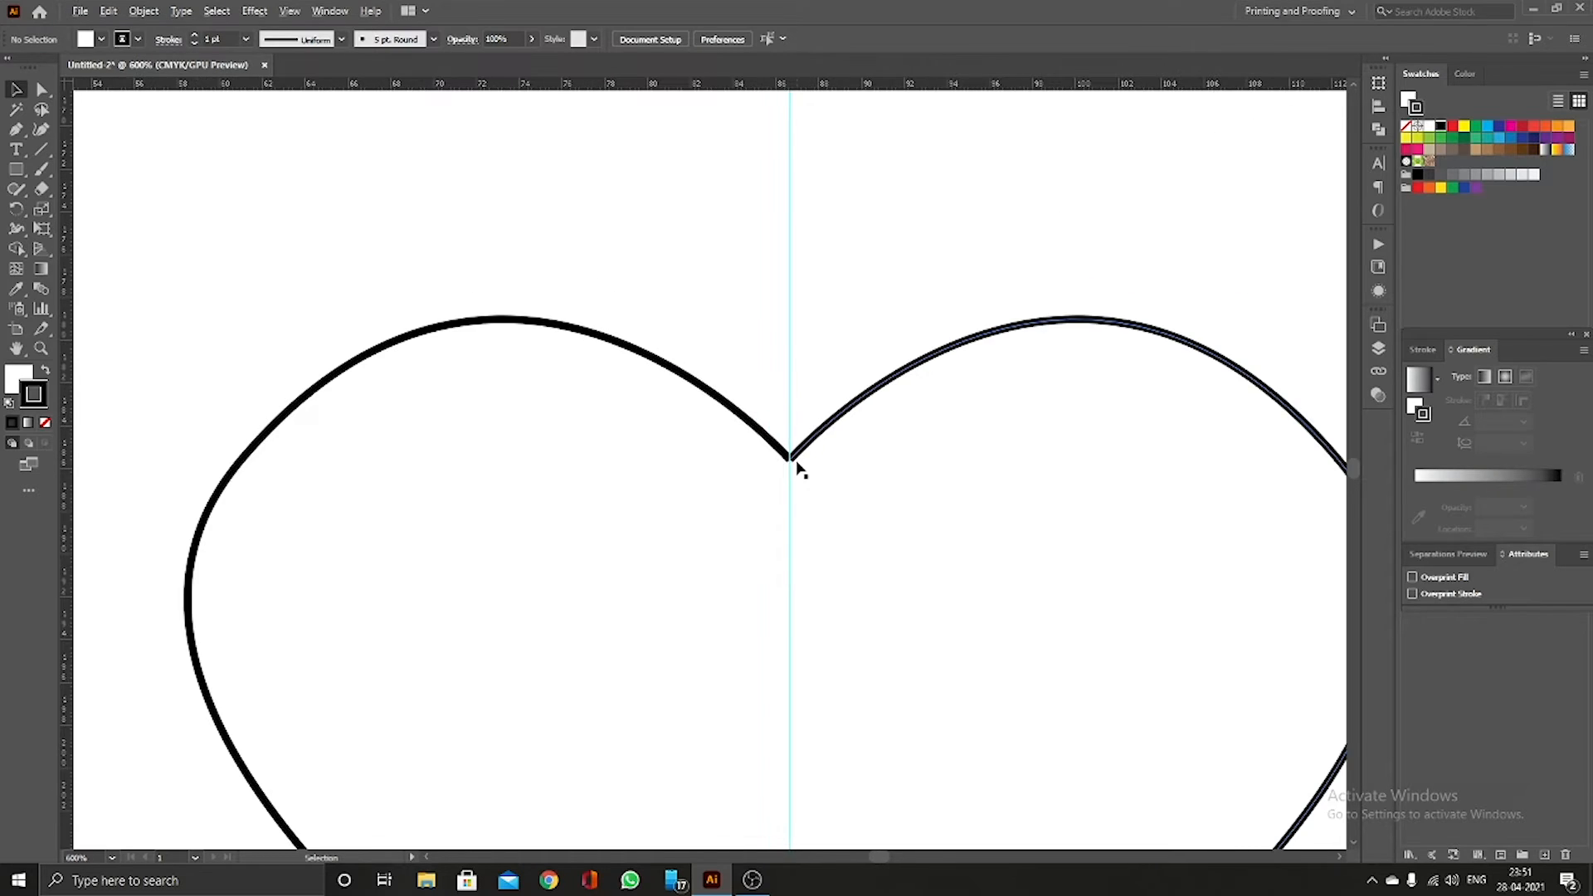
drag(790, 452, 966, 486)
key(ctrl+z)
key(ctrl+z)
Step: Select the two overlapping end anchors at the heart's upper notch and average them on both axes
scroll(797, 455, up, 5)
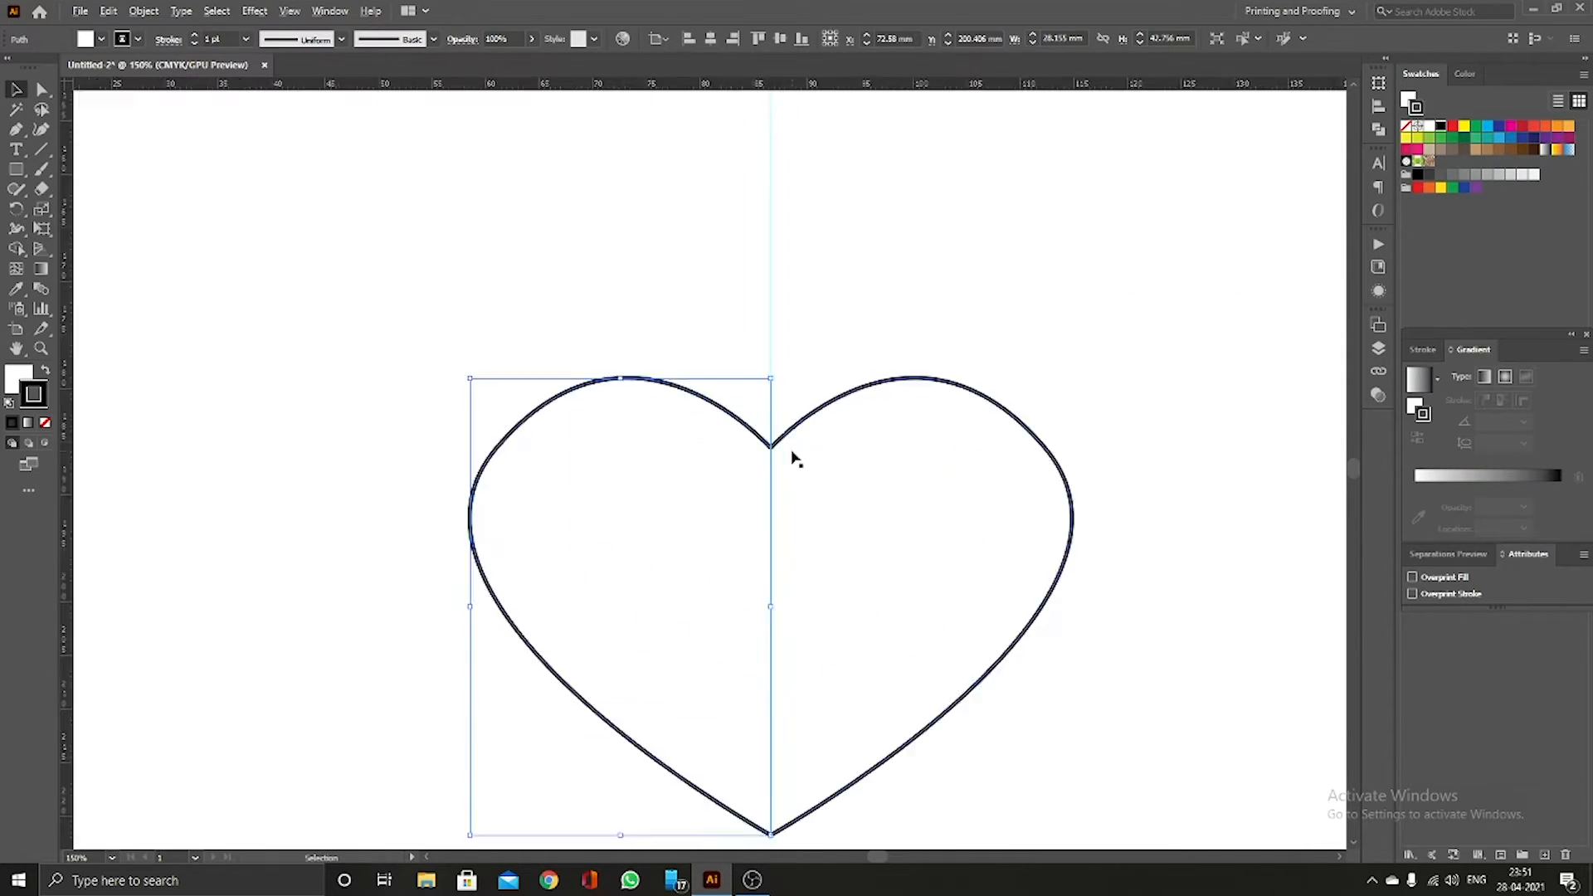
click(41, 87)
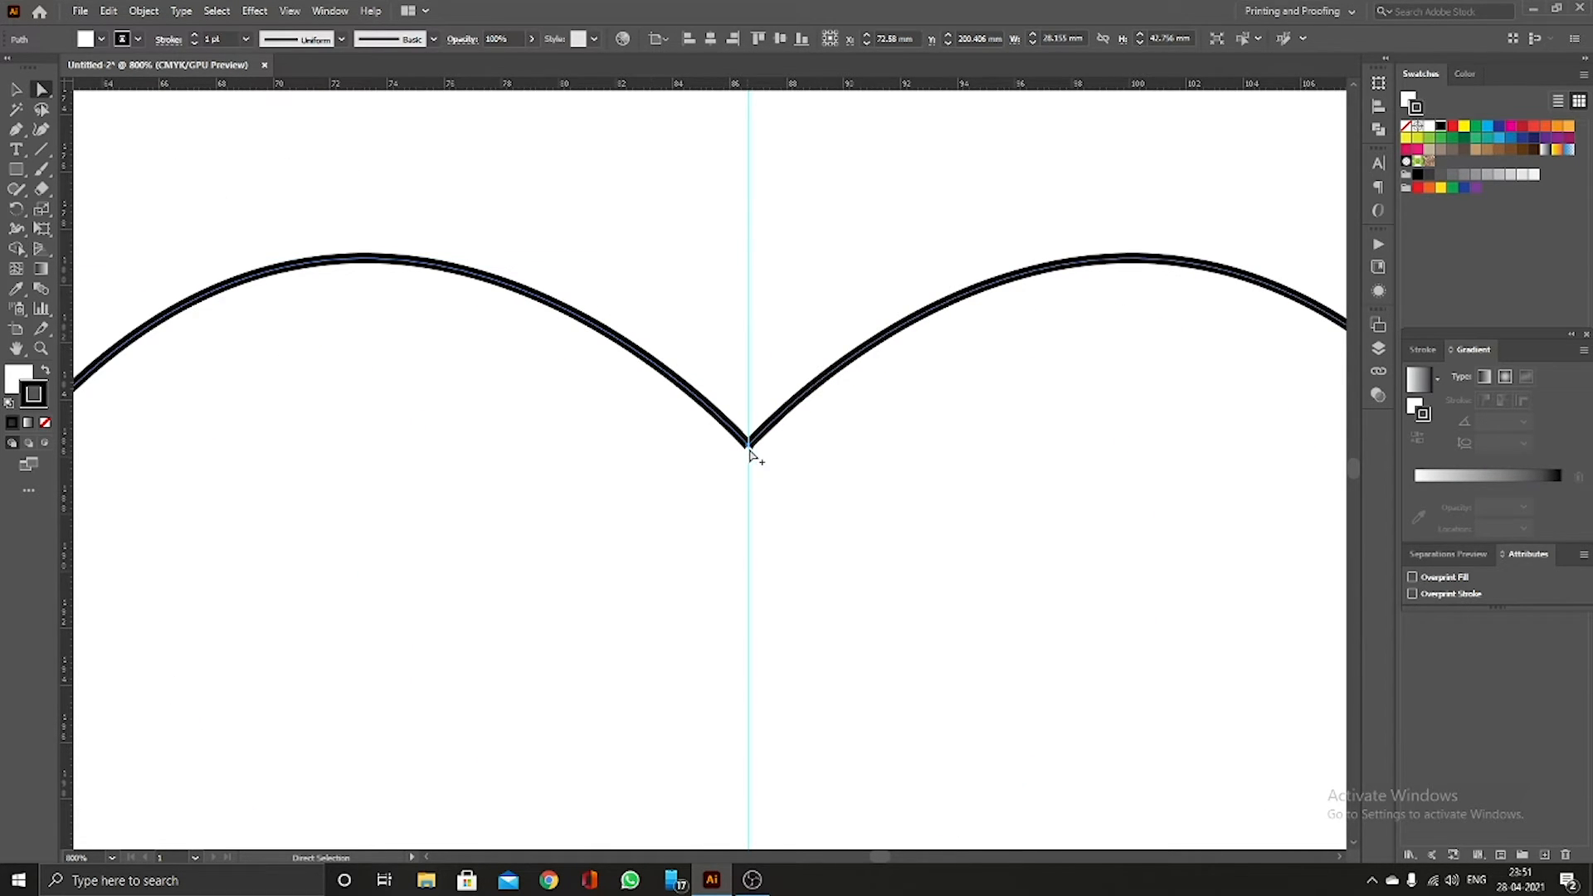
scroll(747, 455, up, 3)
scroll(745, 454, up, 5)
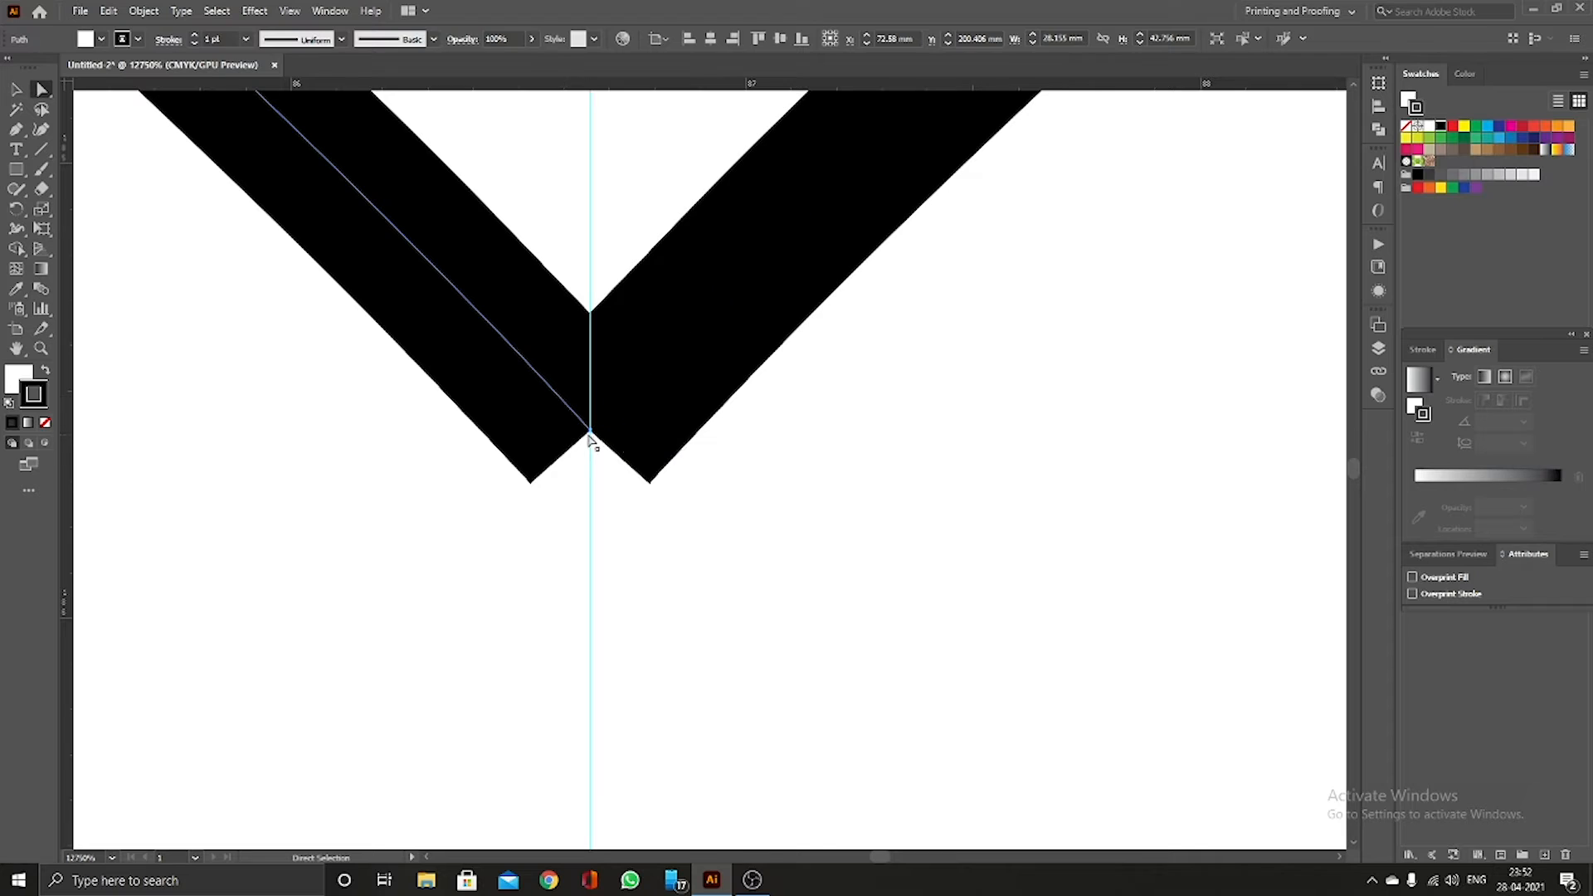
scroll(621, 454, down, 5)
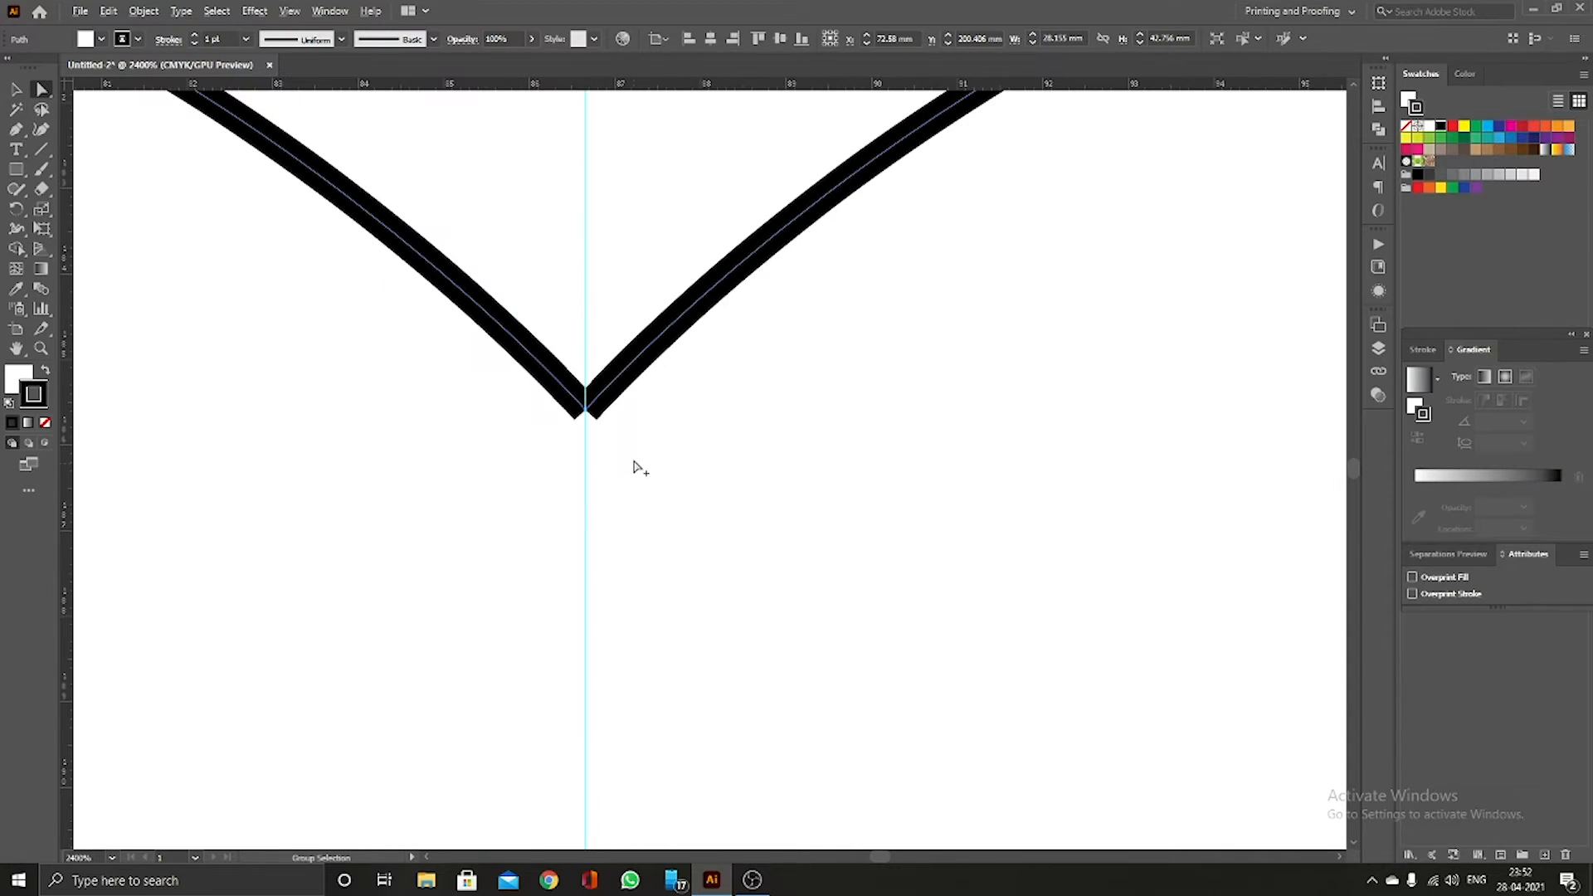
drag(590, 371, 677, 521)
scroll(612, 452, up, 5)
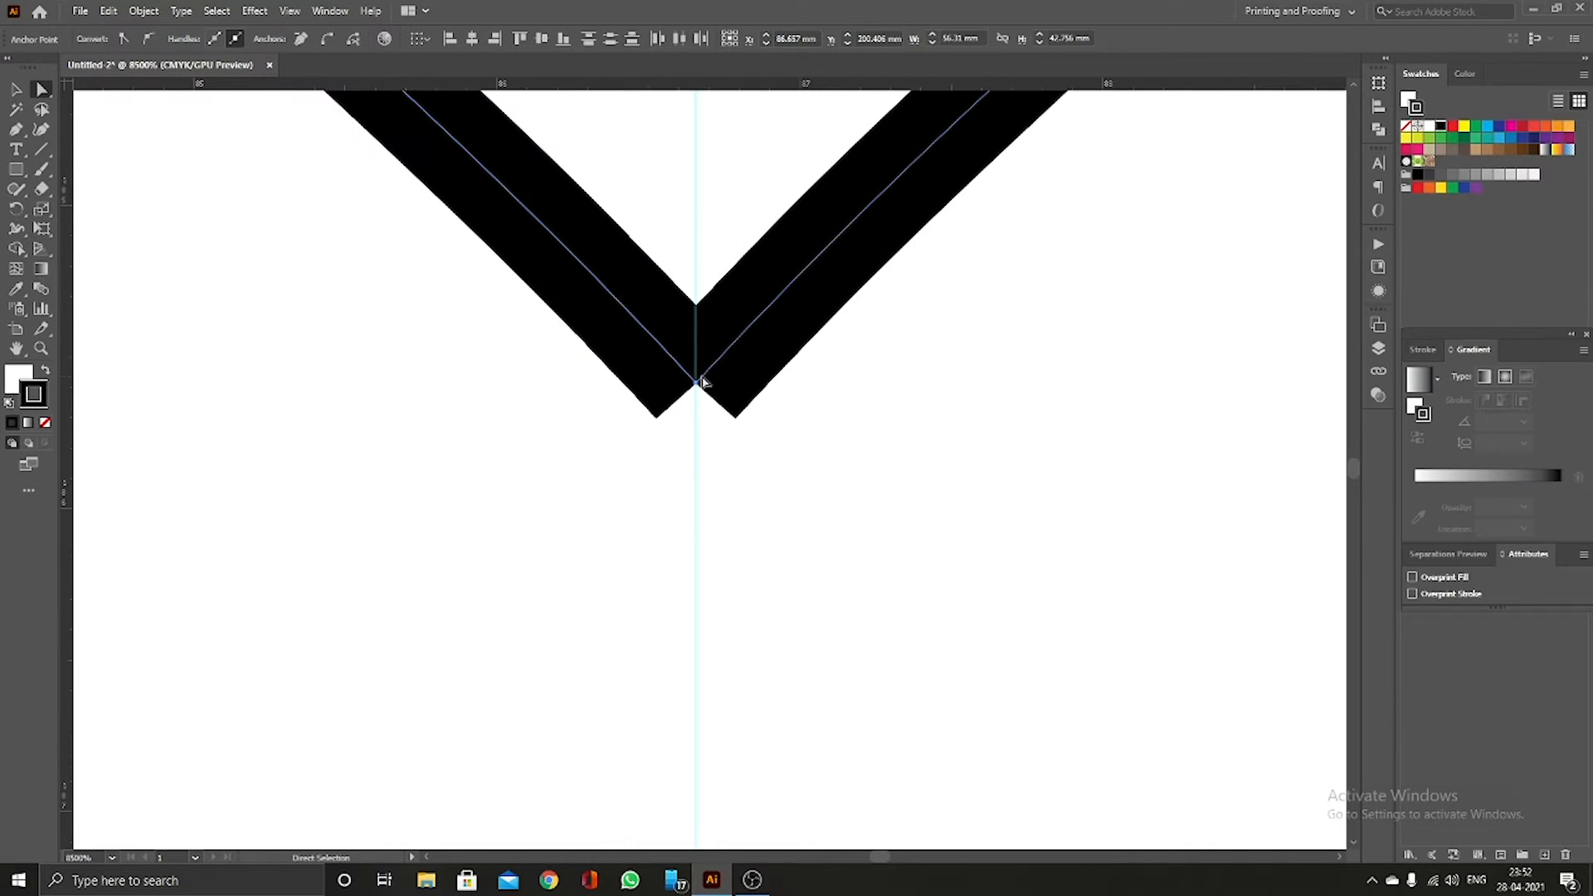
right_click(698, 384)
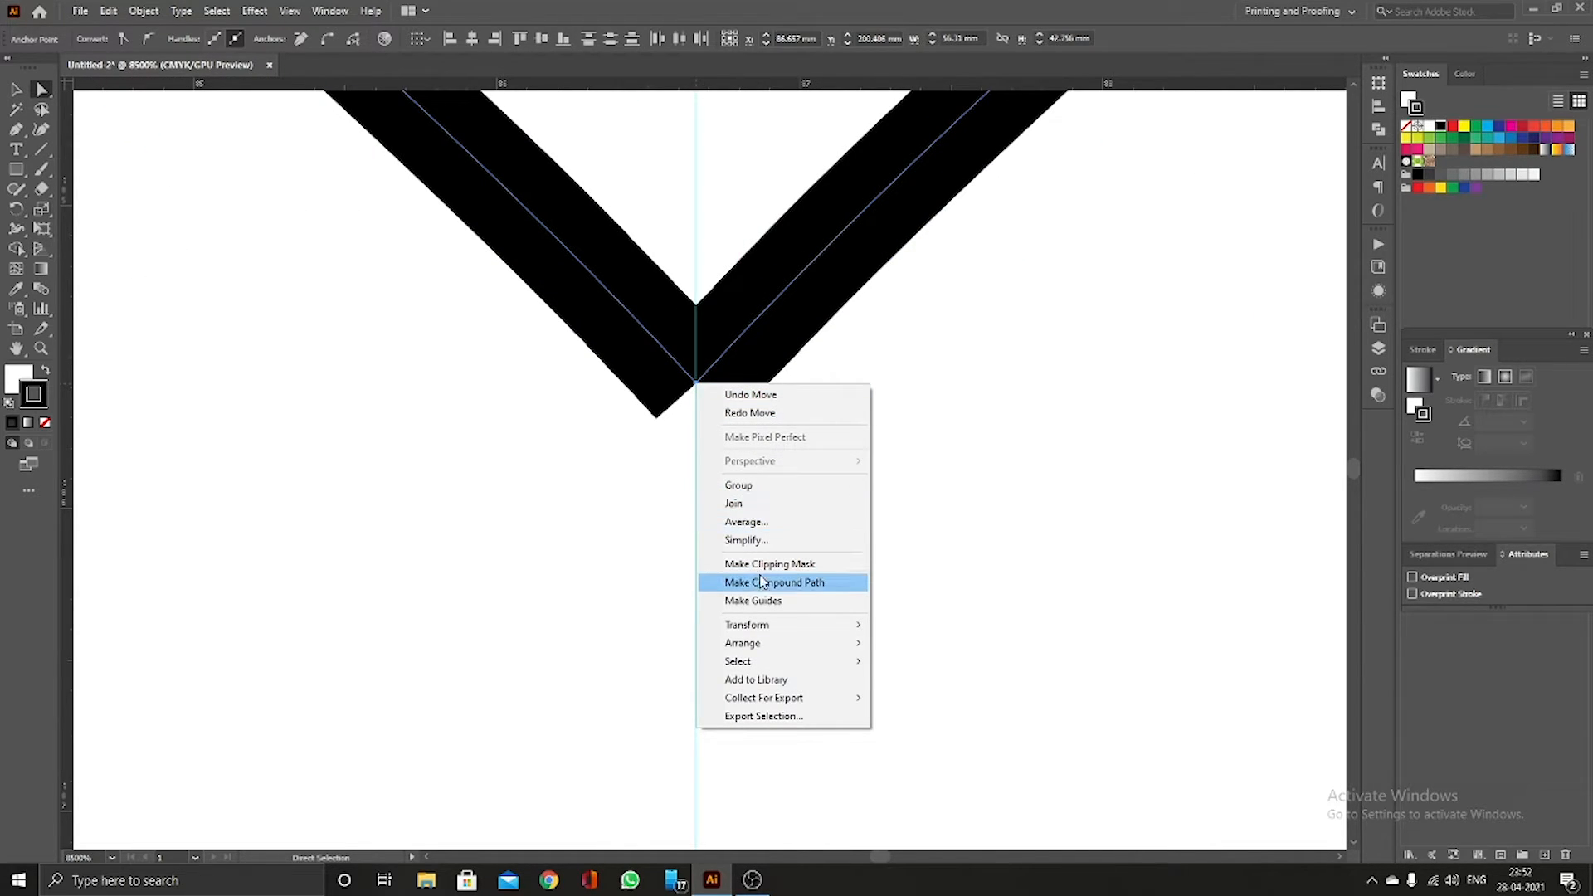
click(753, 524)
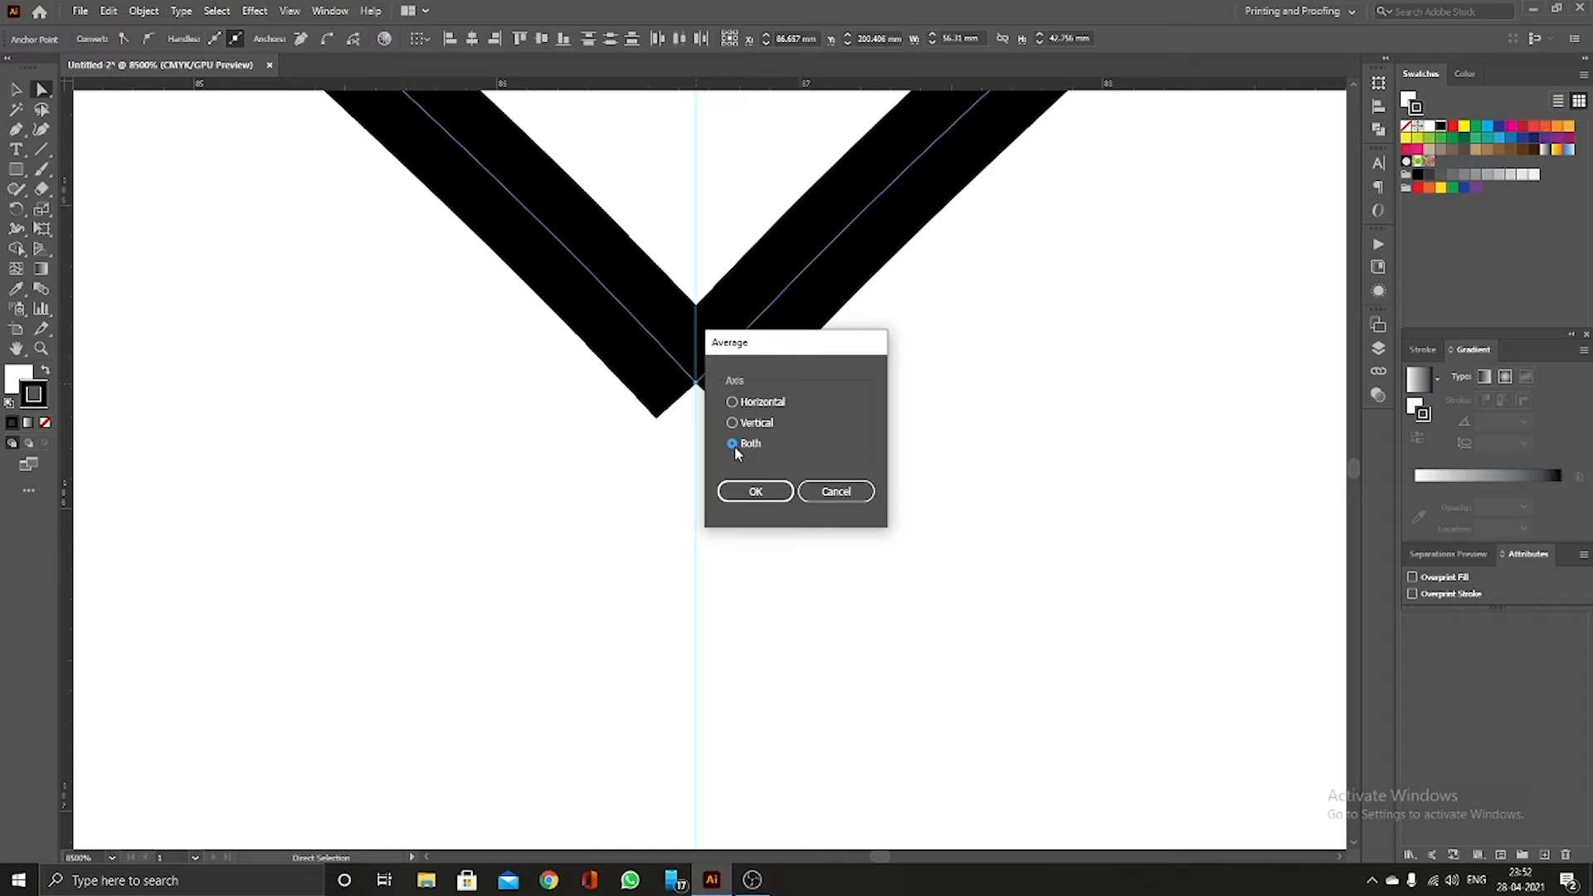
click(756, 493)
Step: Join the two half-heart end anchors at the heart's upper notch
scroll(714, 428, down, 3)
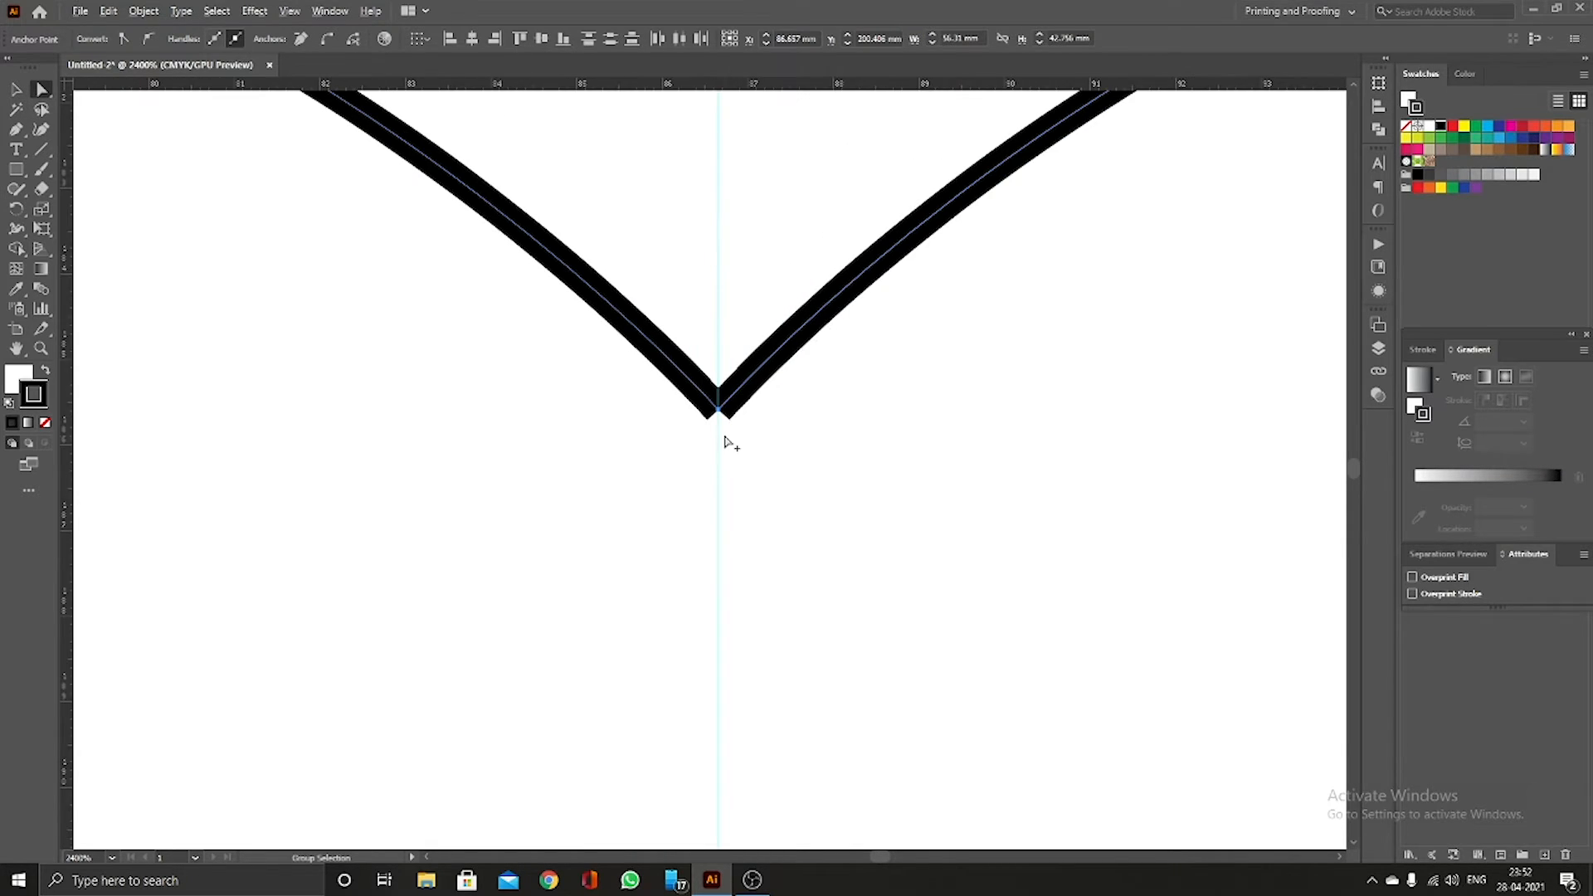
scroll(731, 390, up, 4)
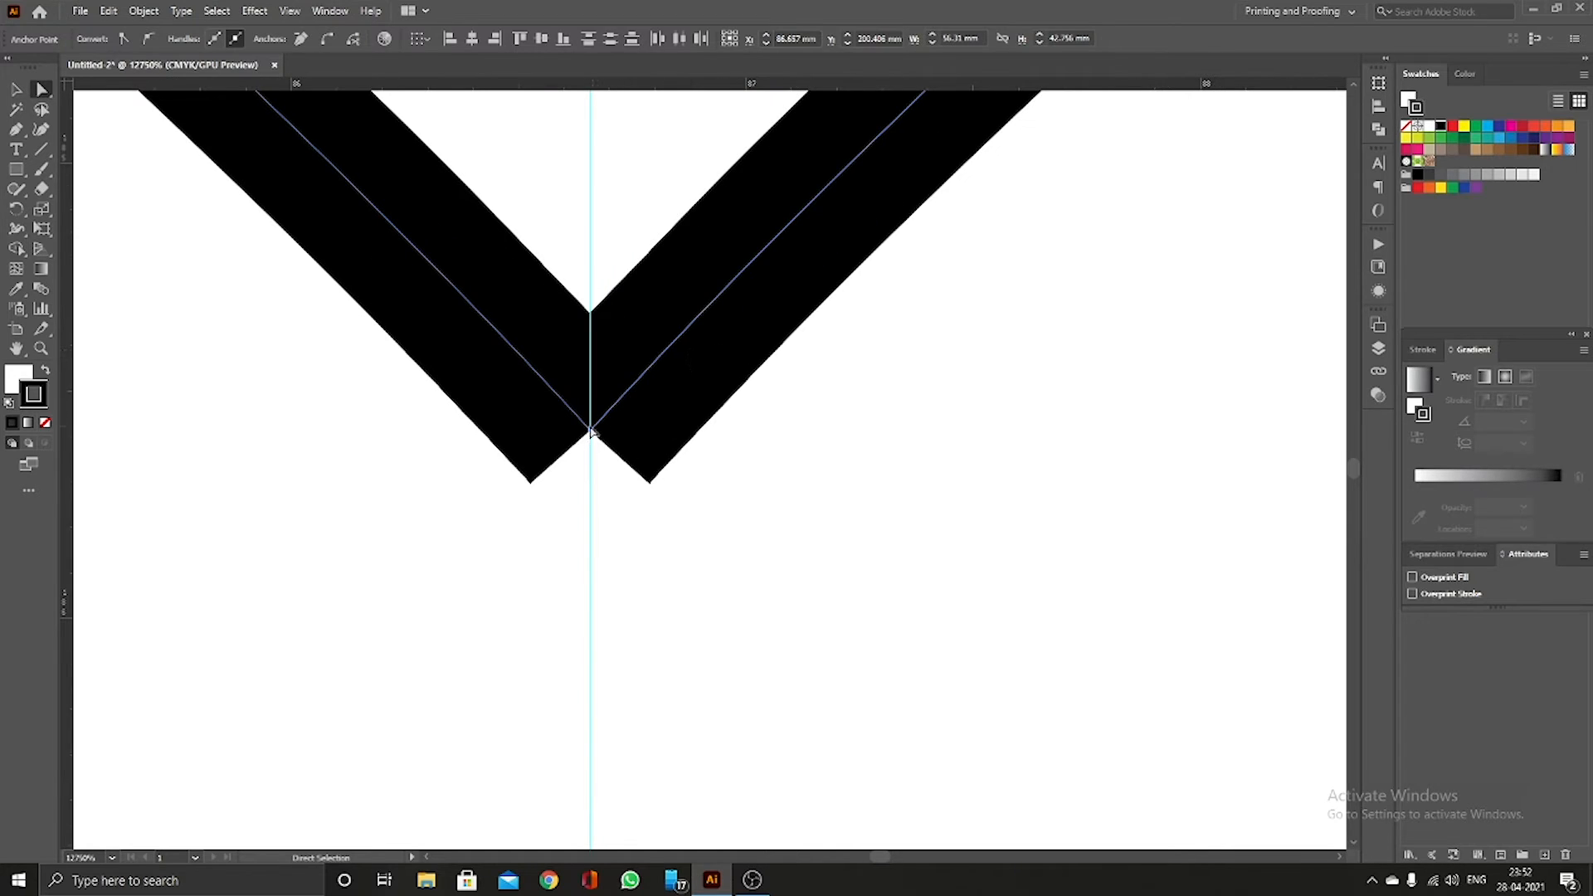
scroll(585, 433, up, 4)
key(space)
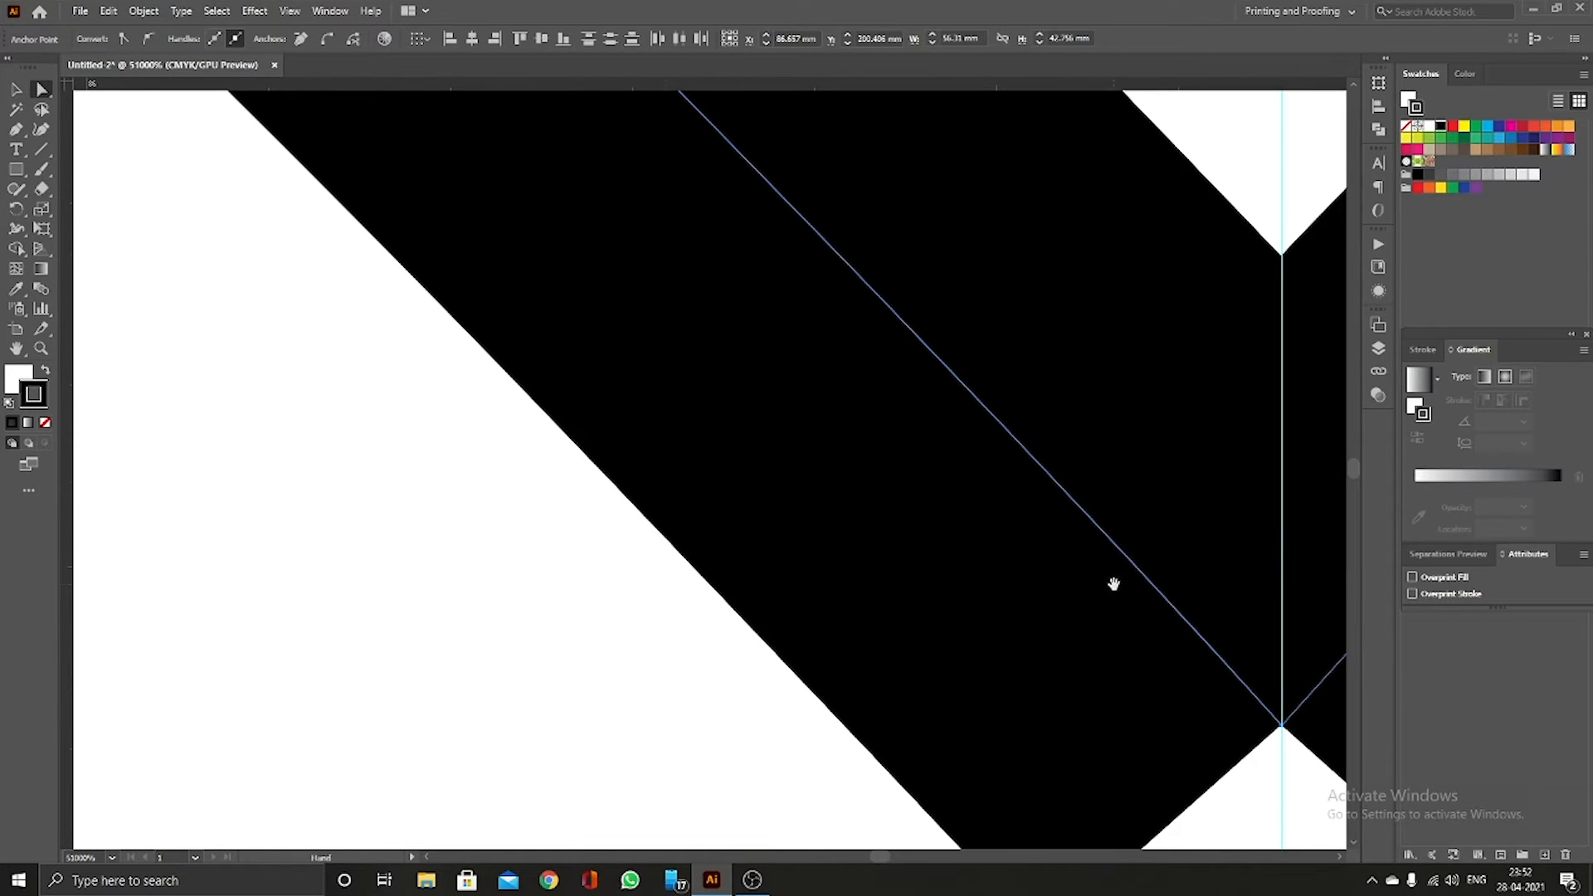
scroll(825, 459, down, 3)
scroll(913, 589, down, 2)
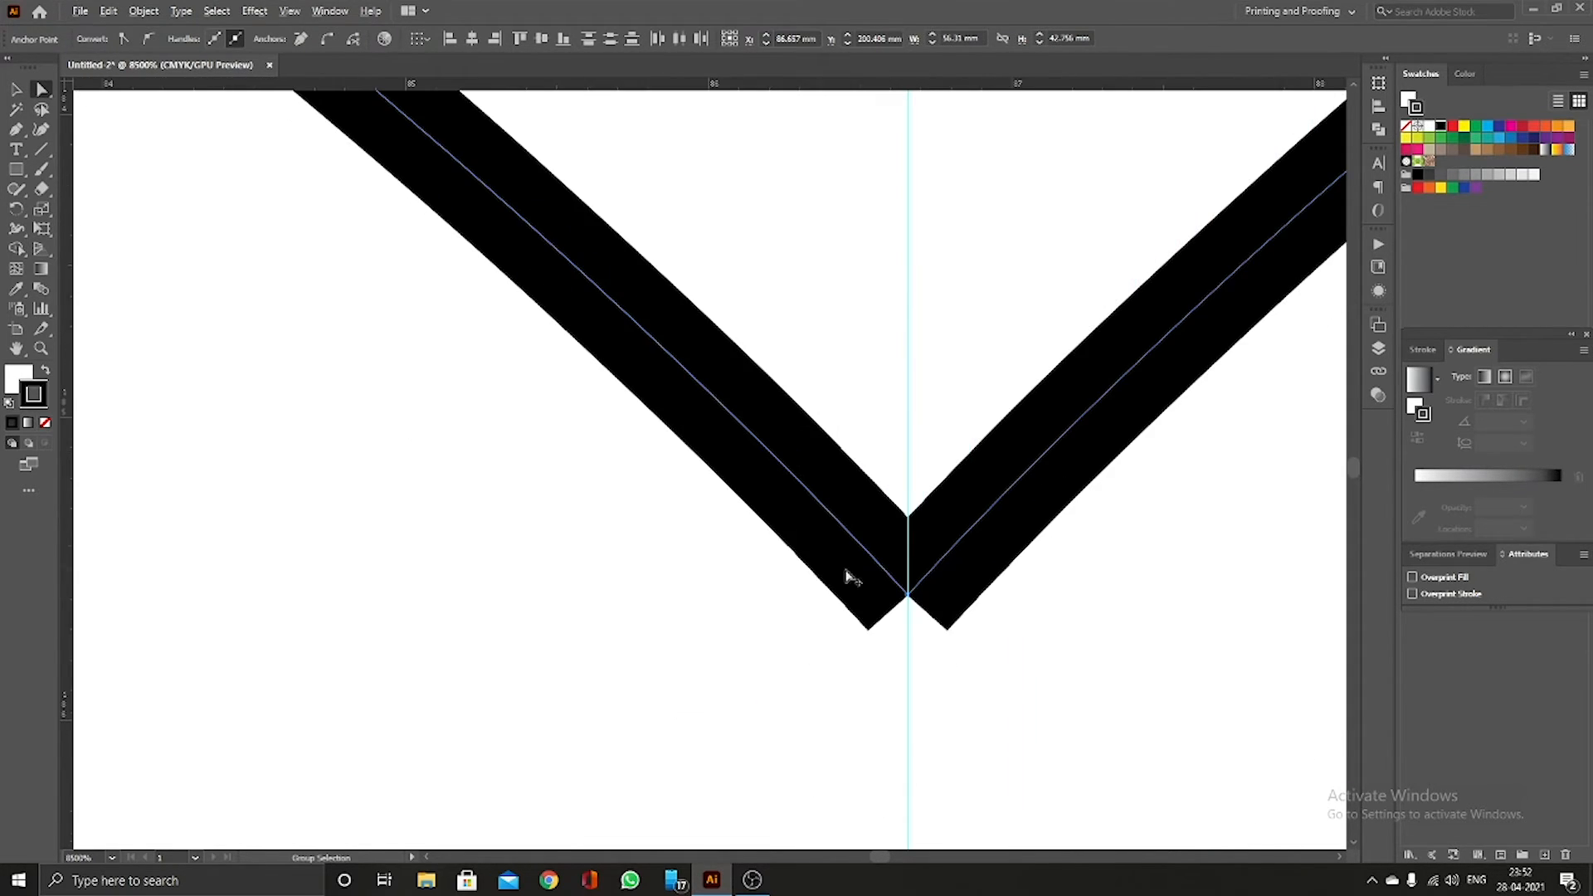
scroll(851, 577, down, 3)
drag(863, 498, 961, 621)
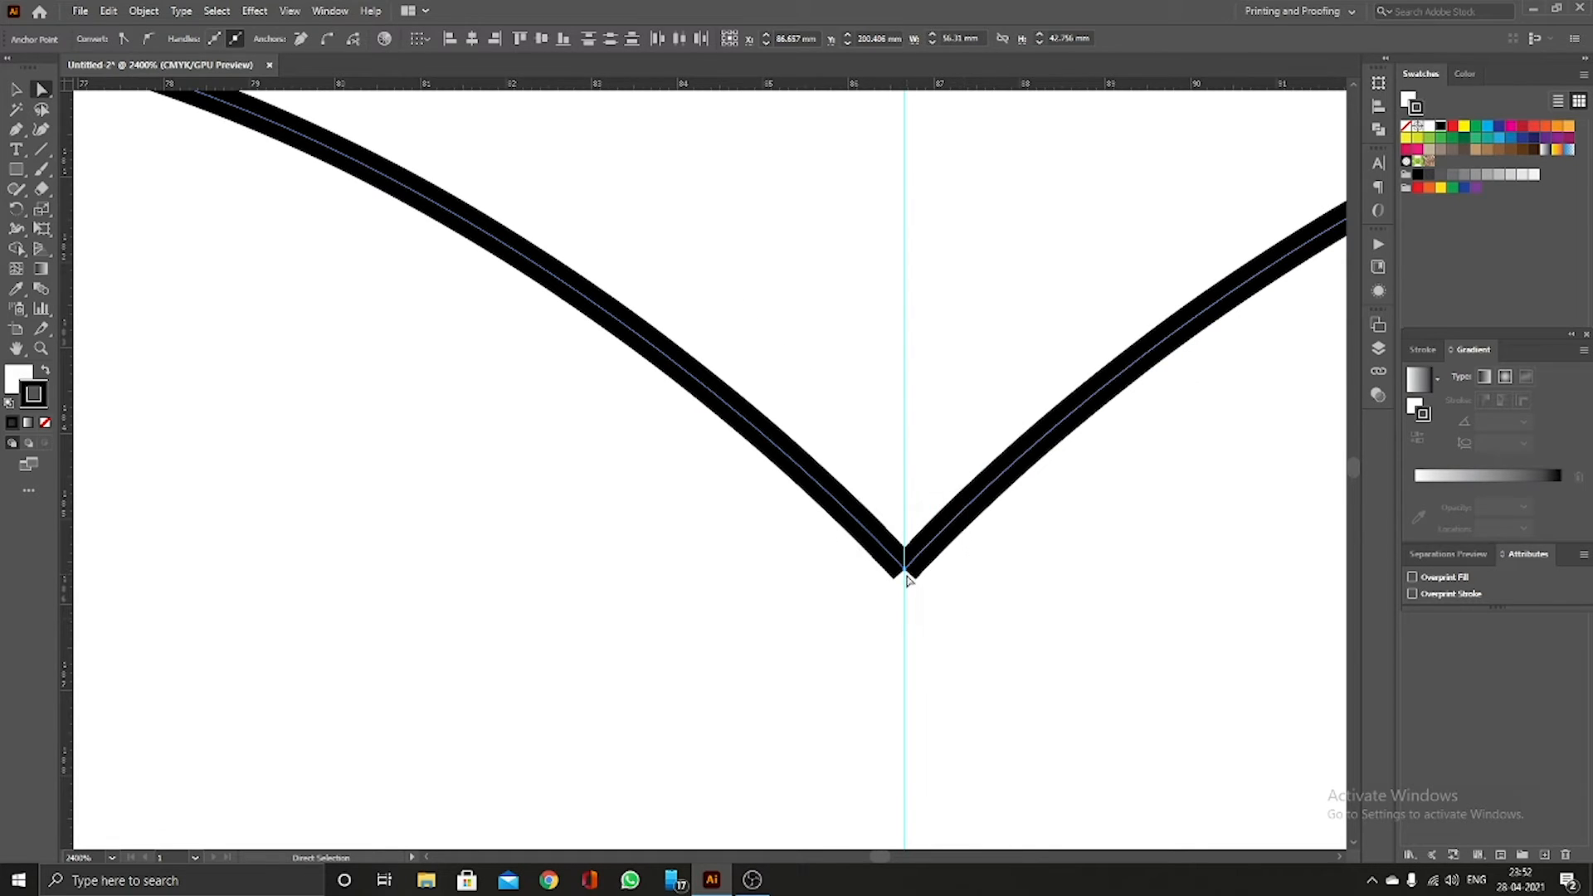
right_click(909, 581)
click(948, 359)
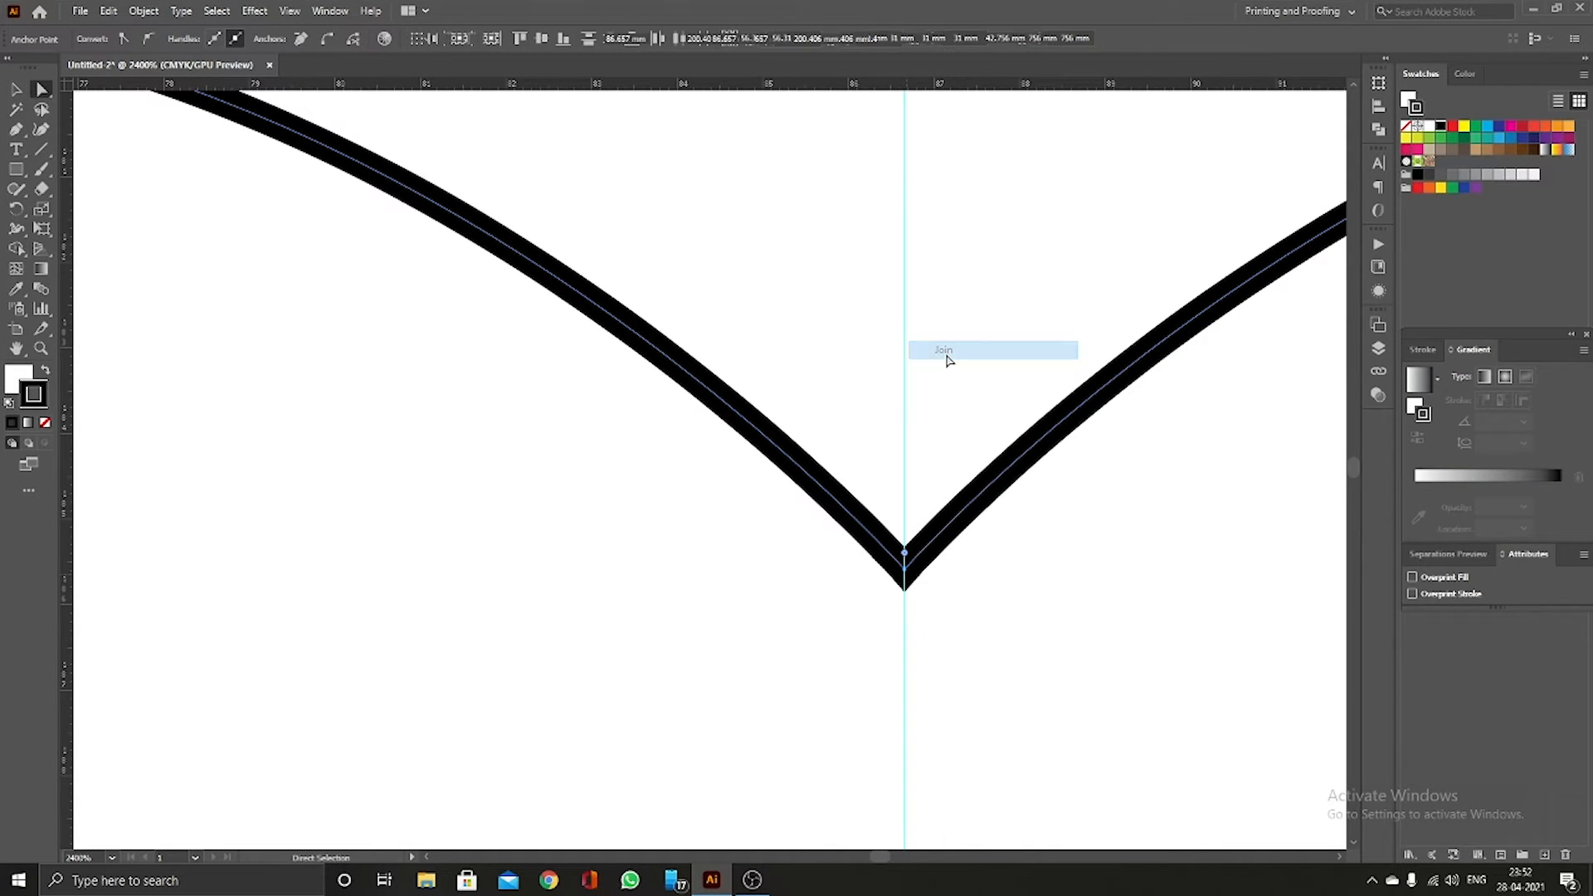
scroll(916, 576, up, 5)
key(space)
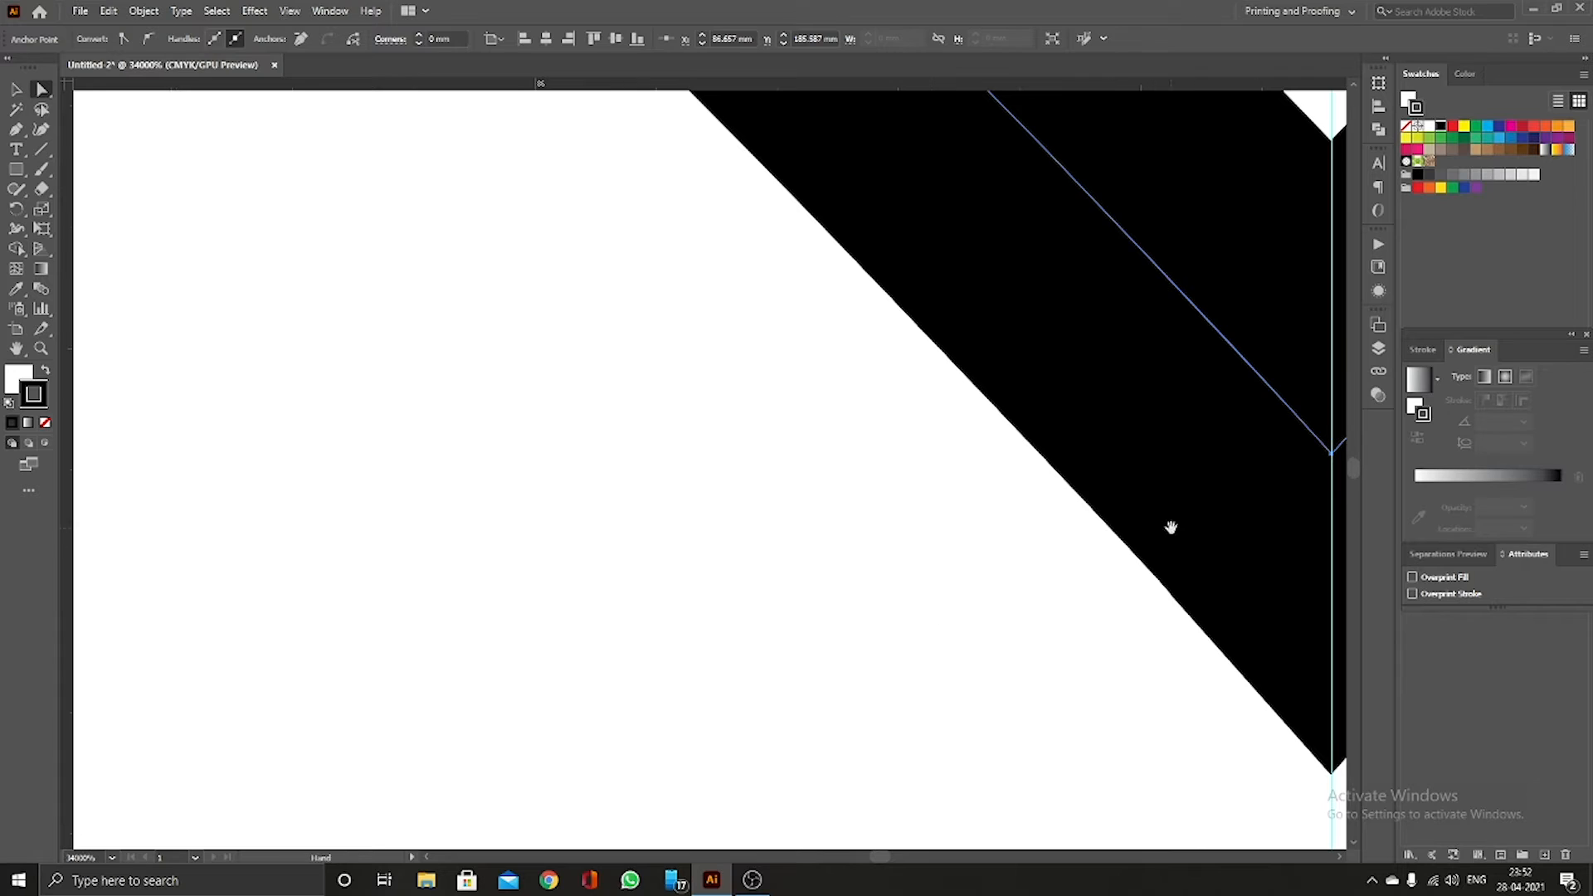
drag(1171, 528, 480, 516)
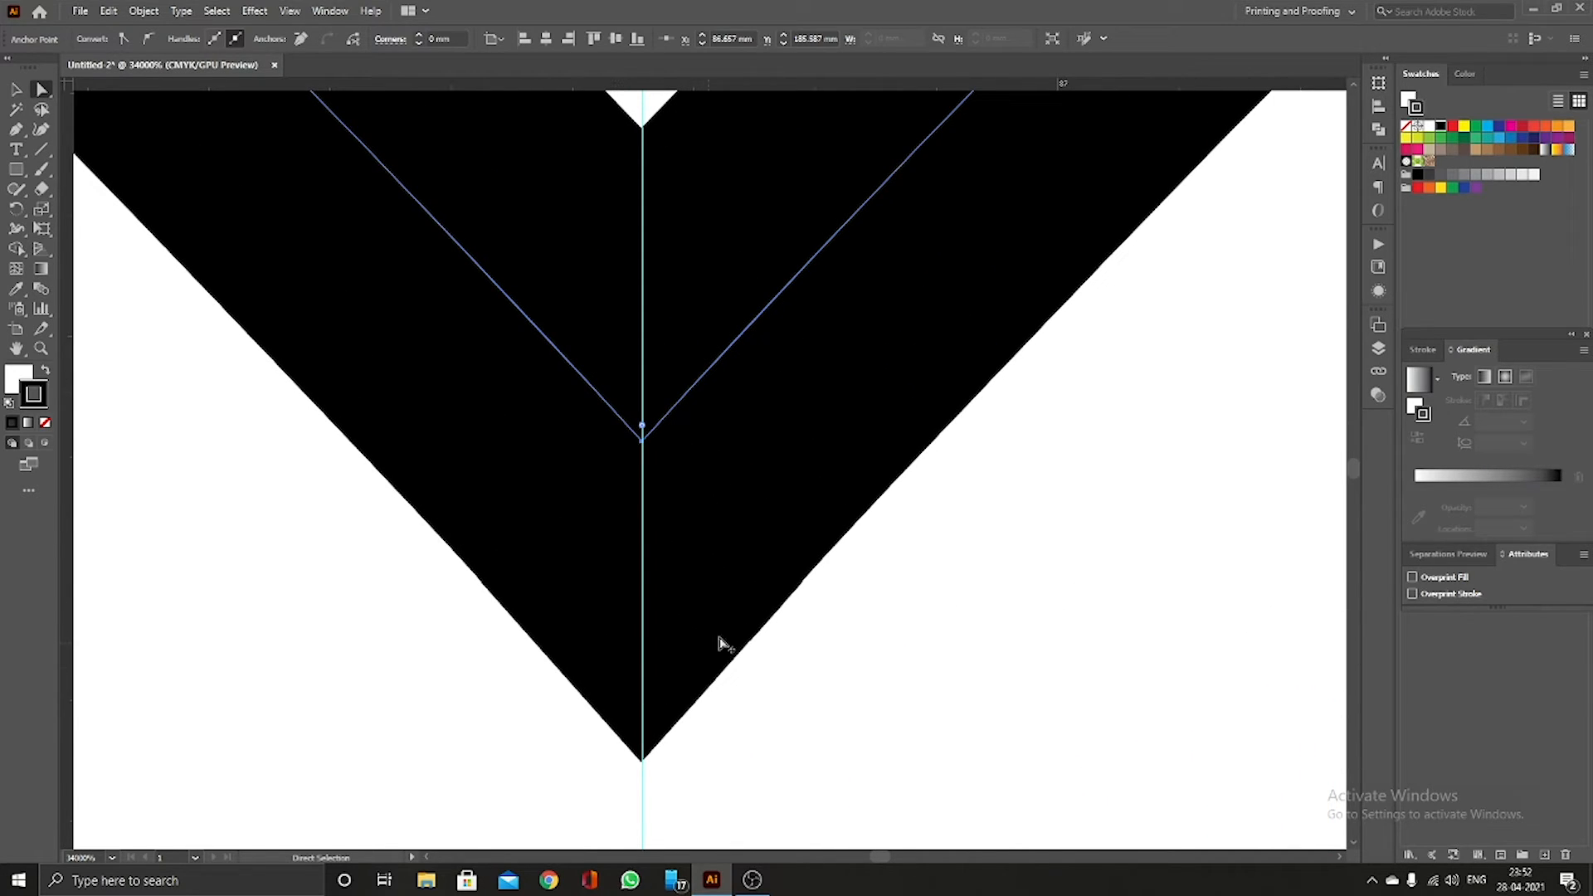
Step: Select the two open end anchors at the heart's bottom tip and average them on both axes
scroll(719, 643, down, 3)
scroll(702, 596, down, 2)
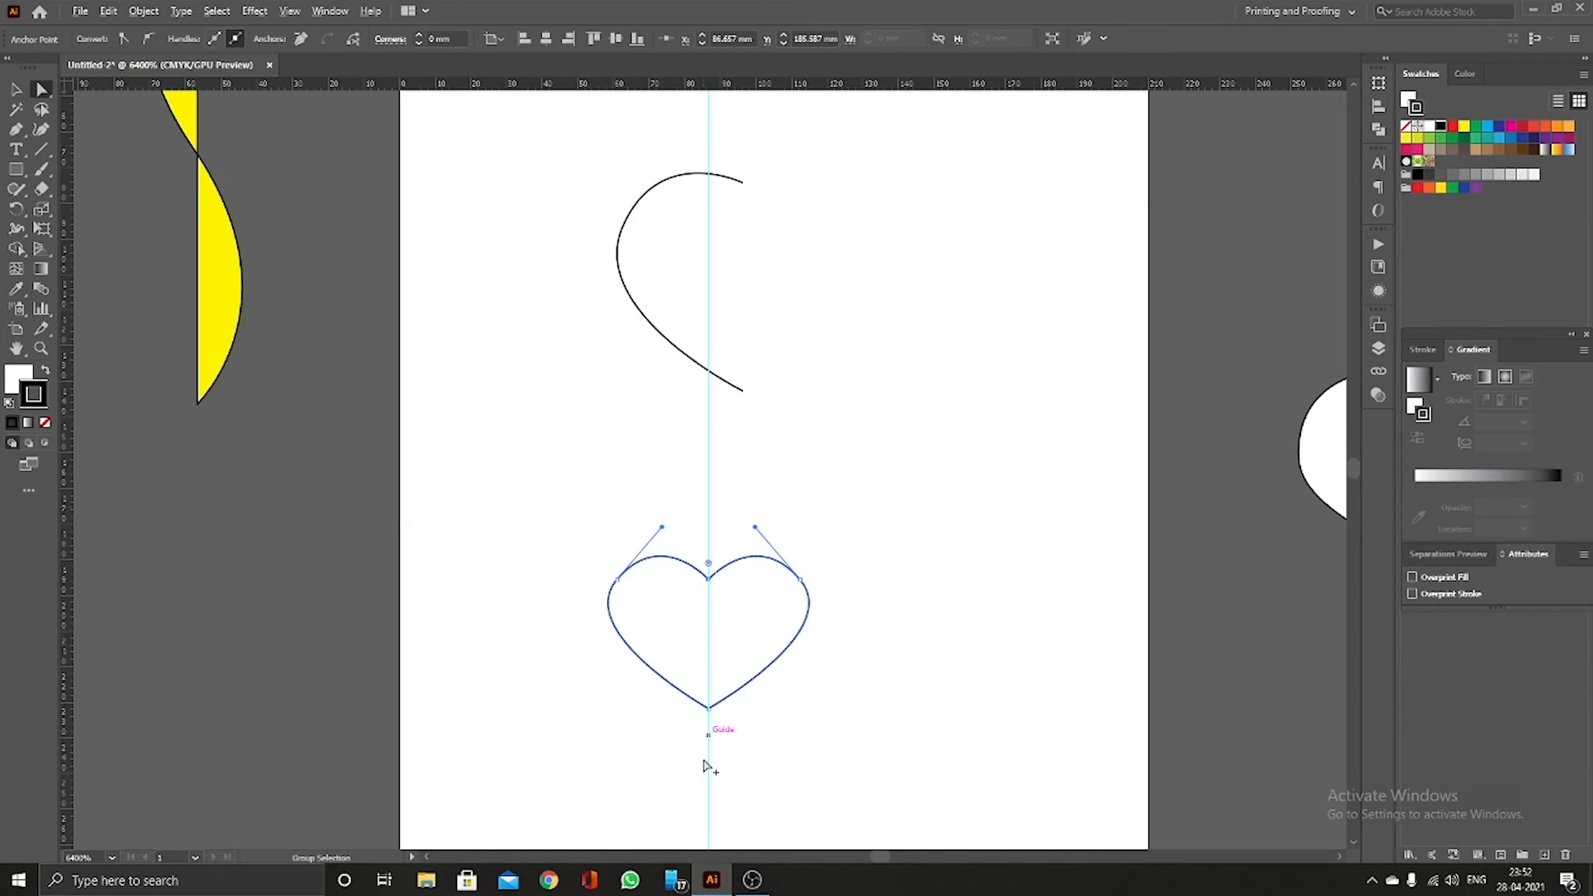
scroll(708, 730, up, 3)
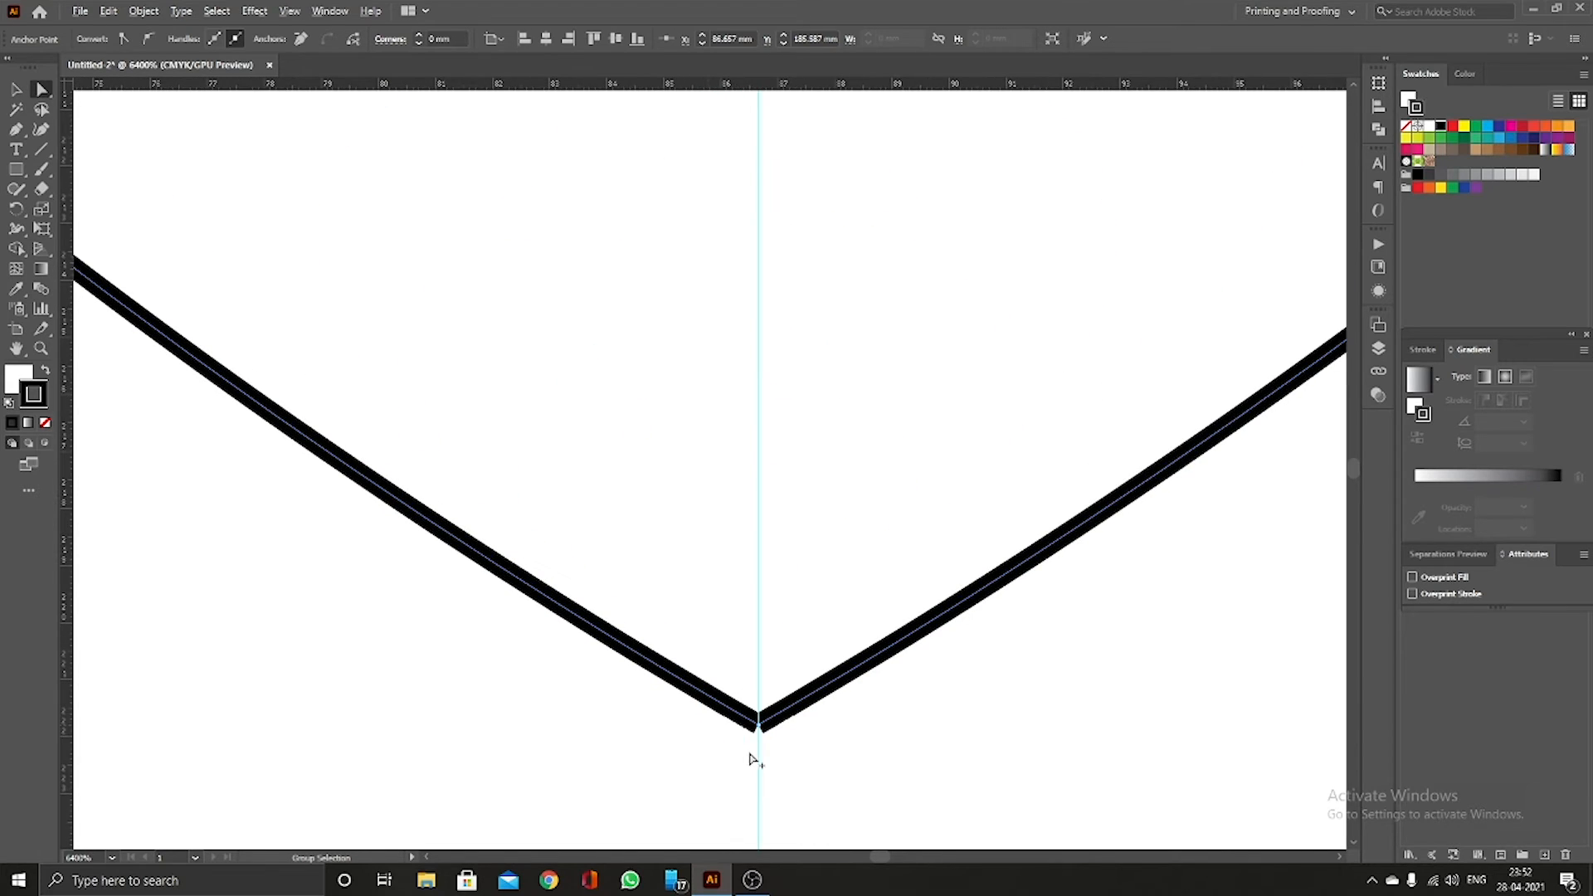
scroll(780, 714, up, 3)
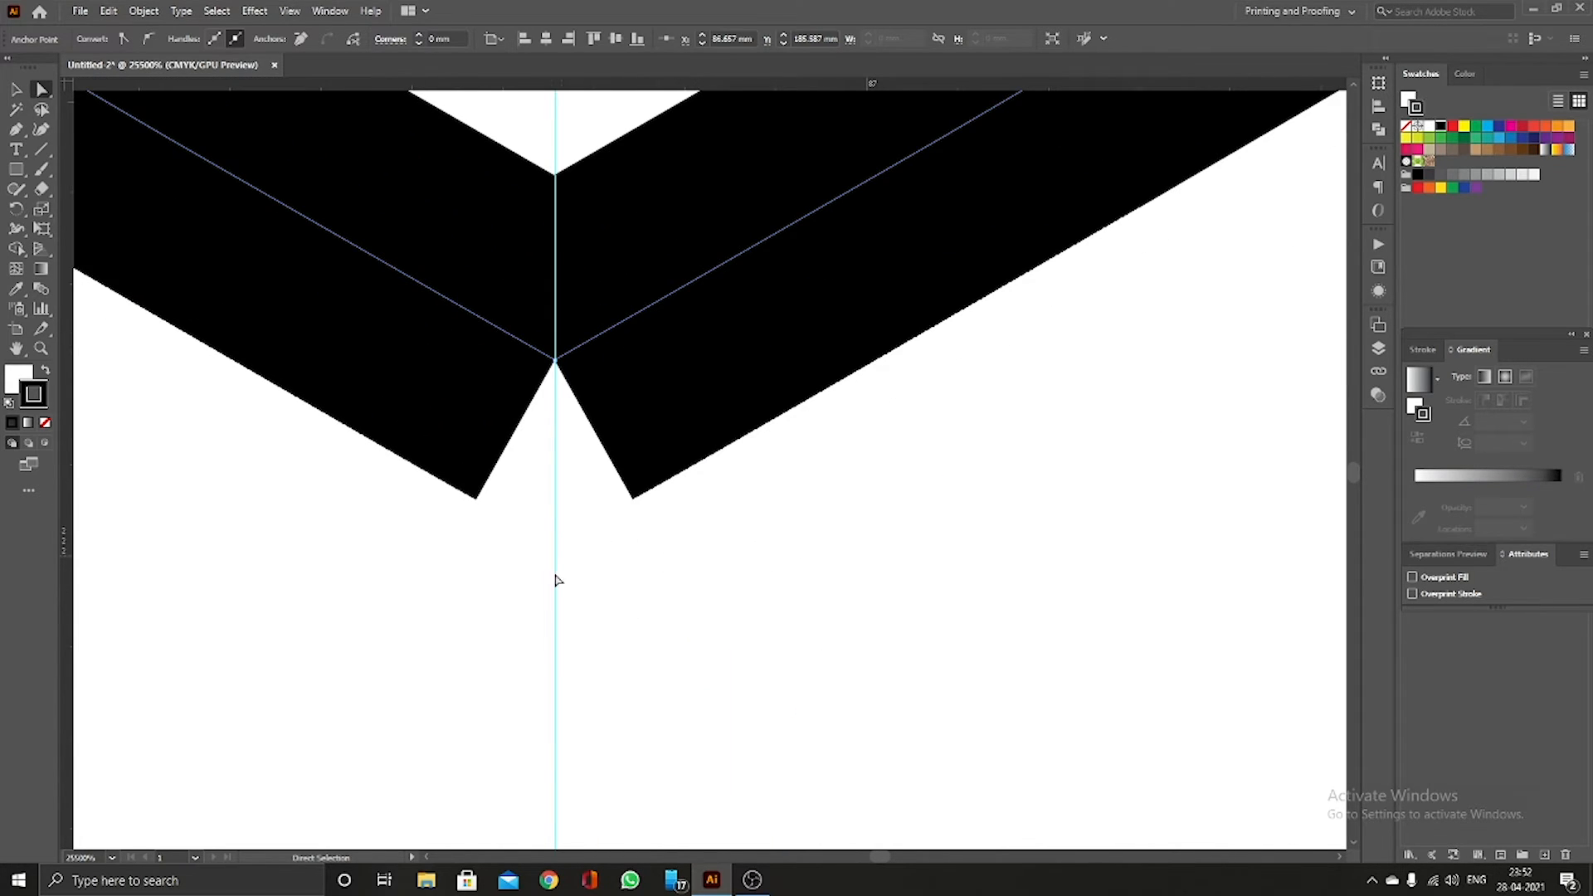
drag(458, 639, 626, 148)
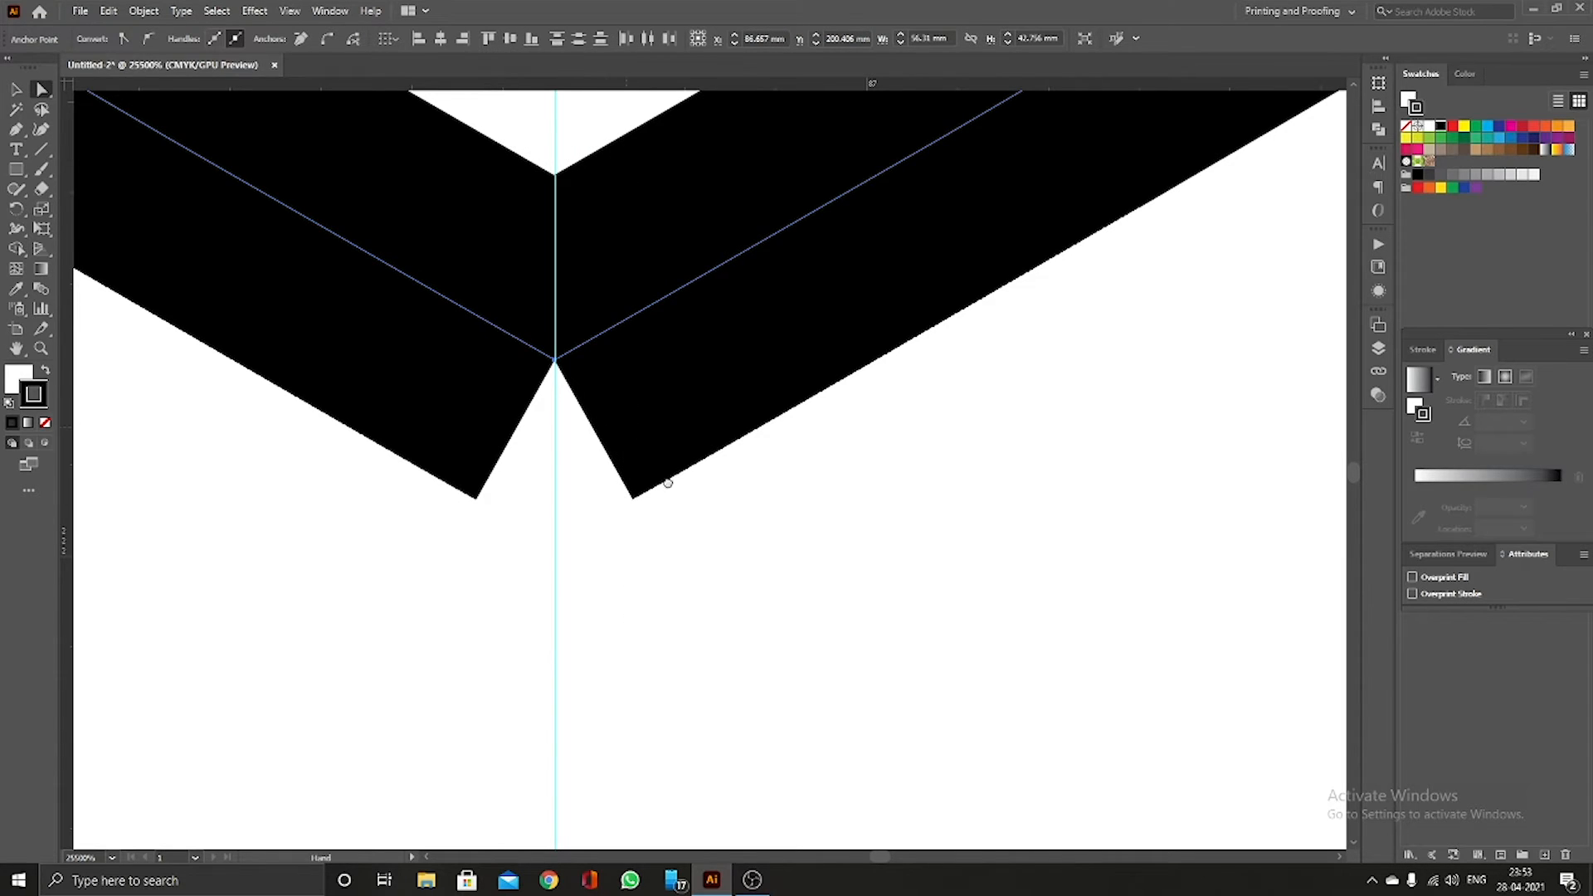
drag(668, 482, 746, 583)
right_click(635, 459)
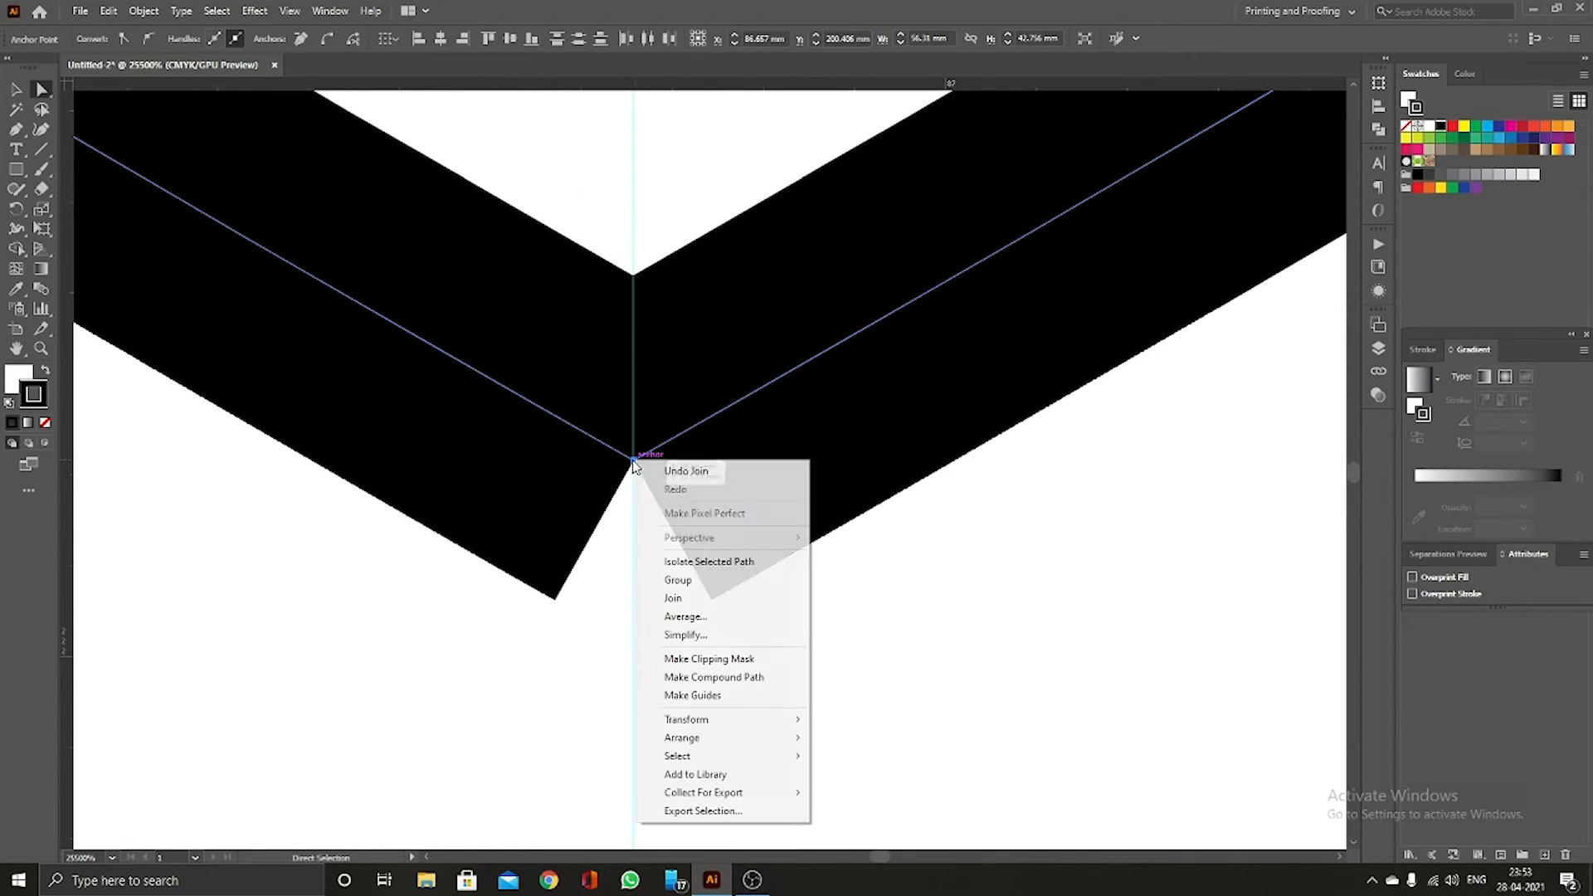
click(674, 619)
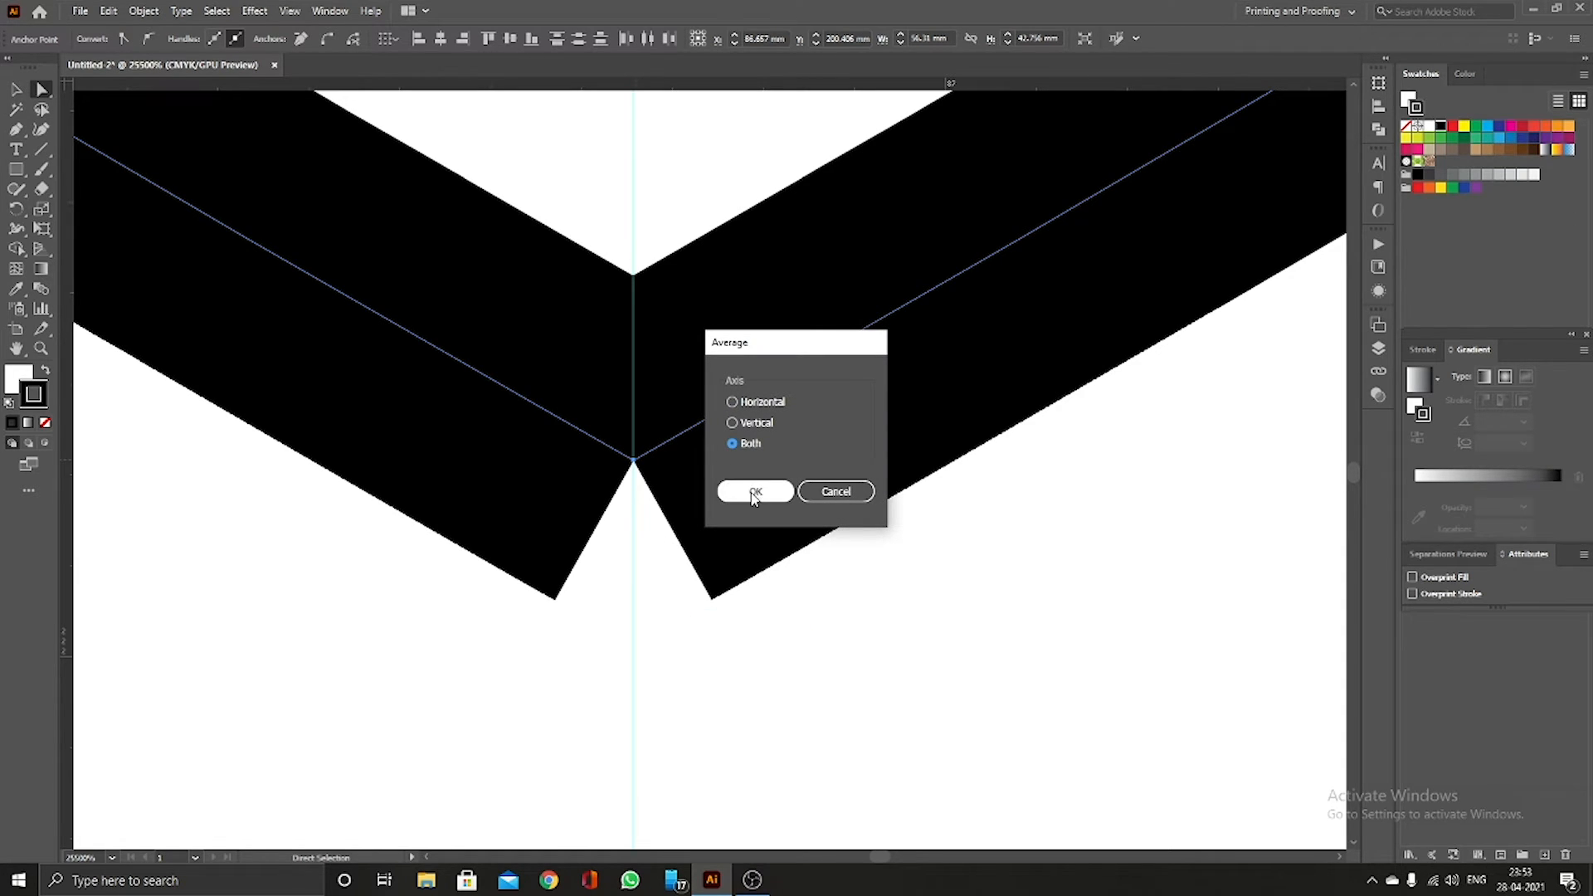
click(753, 494)
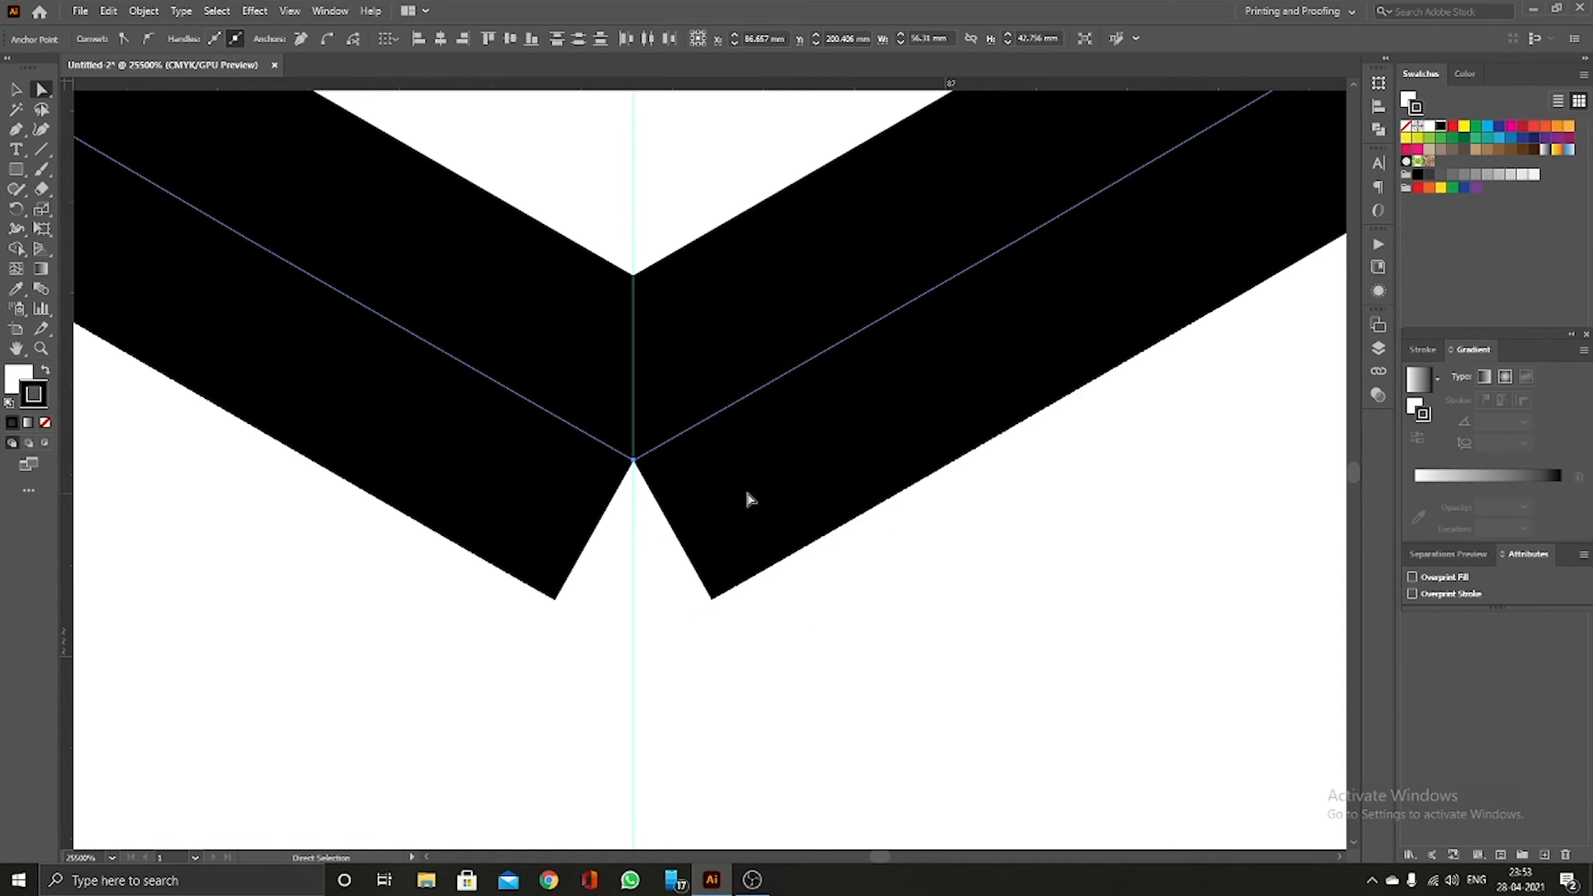
Step: Join the two end anchors at the bottom tip to close the heart path
right_click(625, 457)
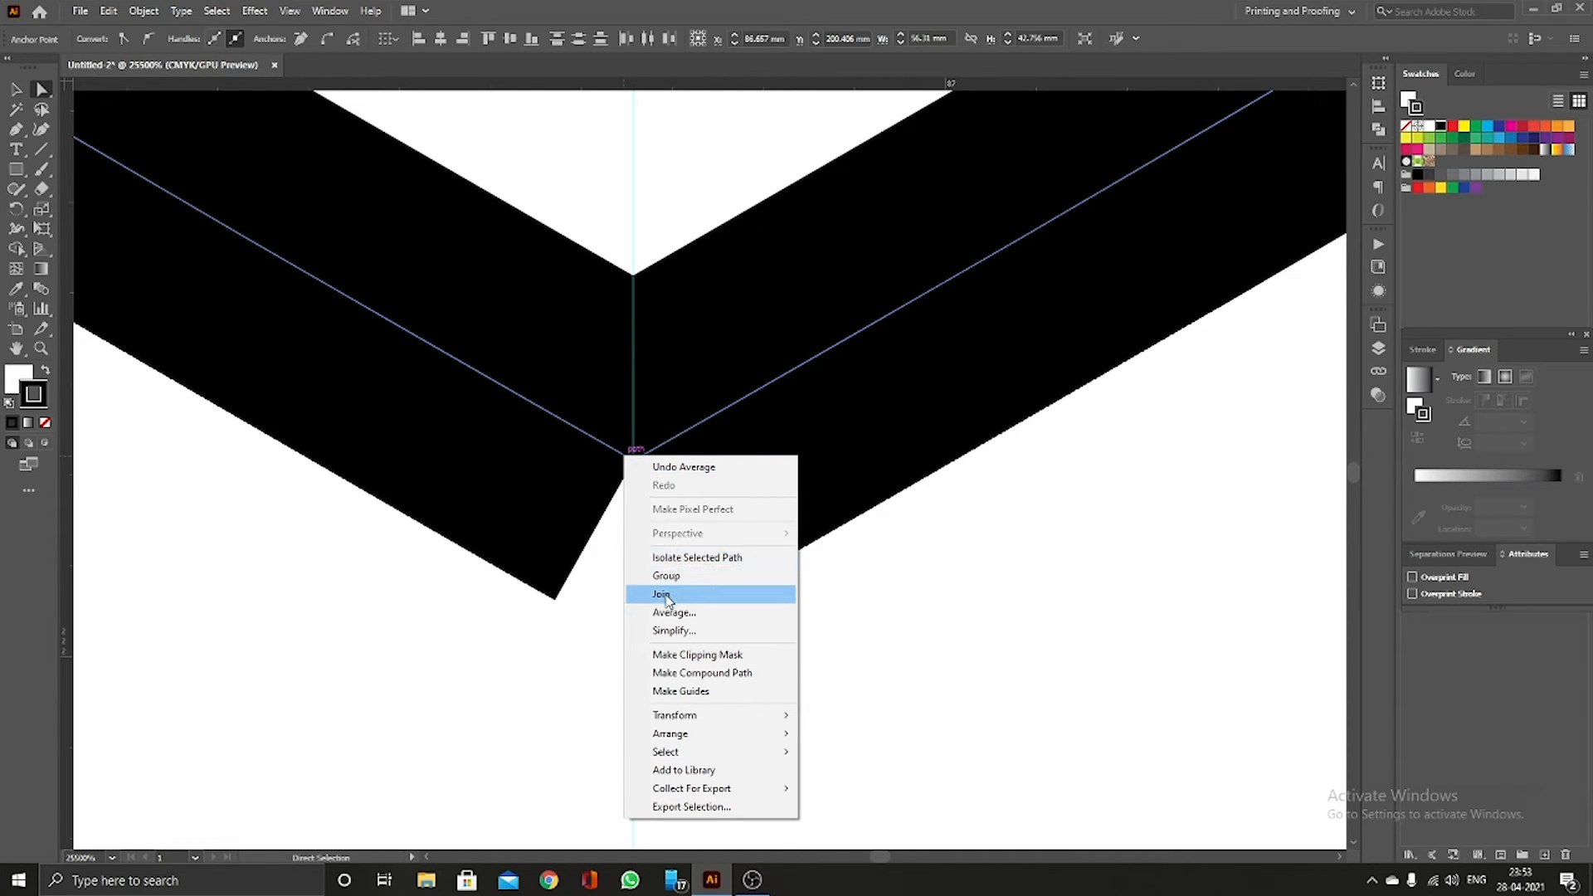
click(664, 595)
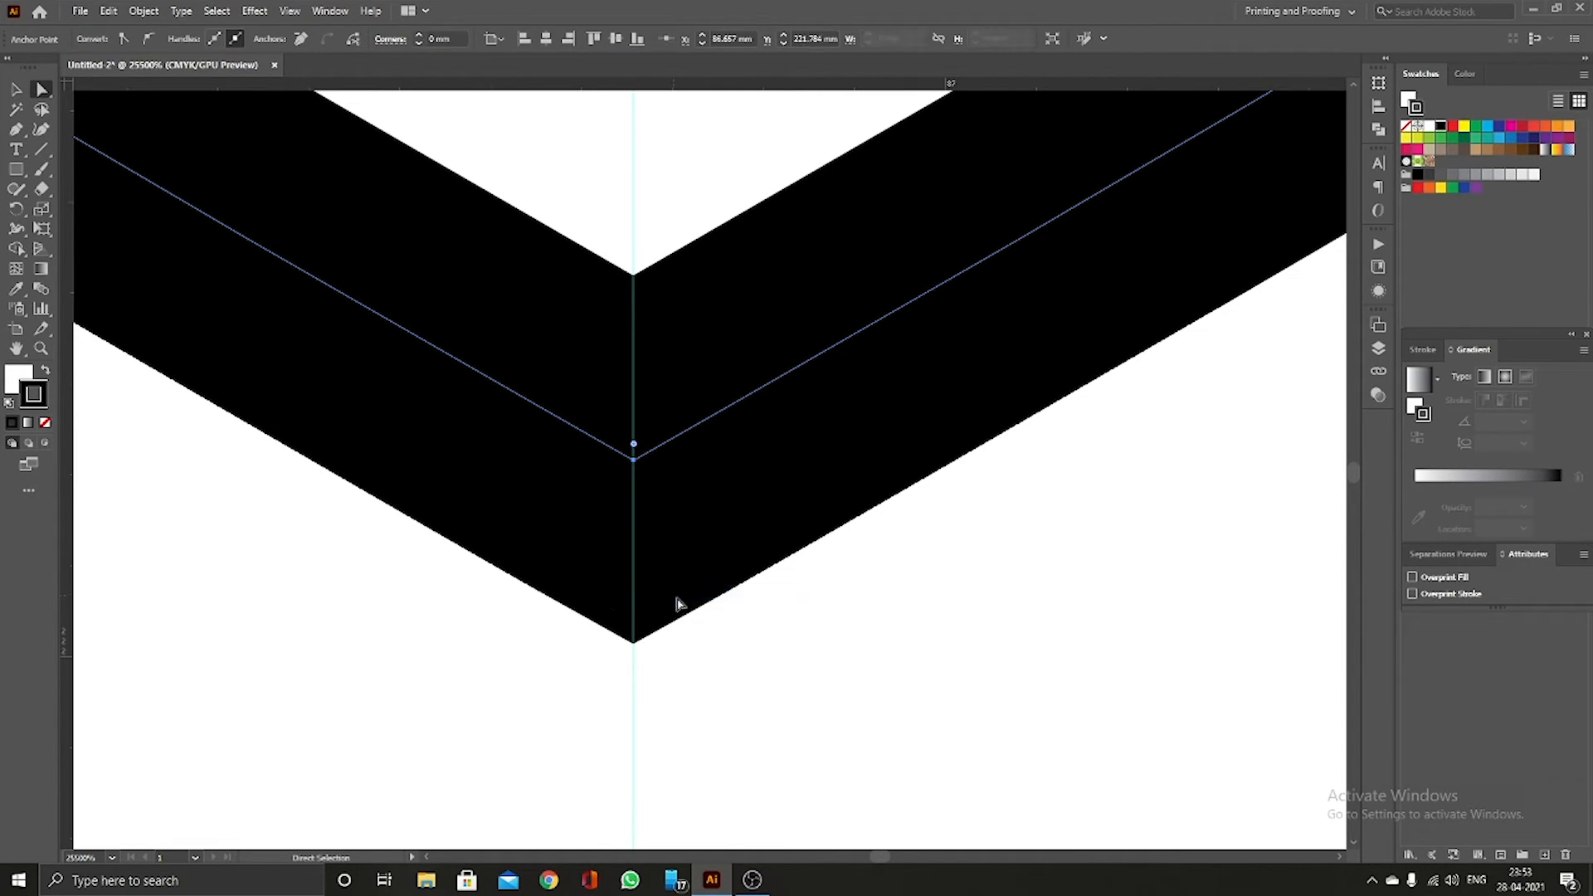
scroll(656, 562, down, 8)
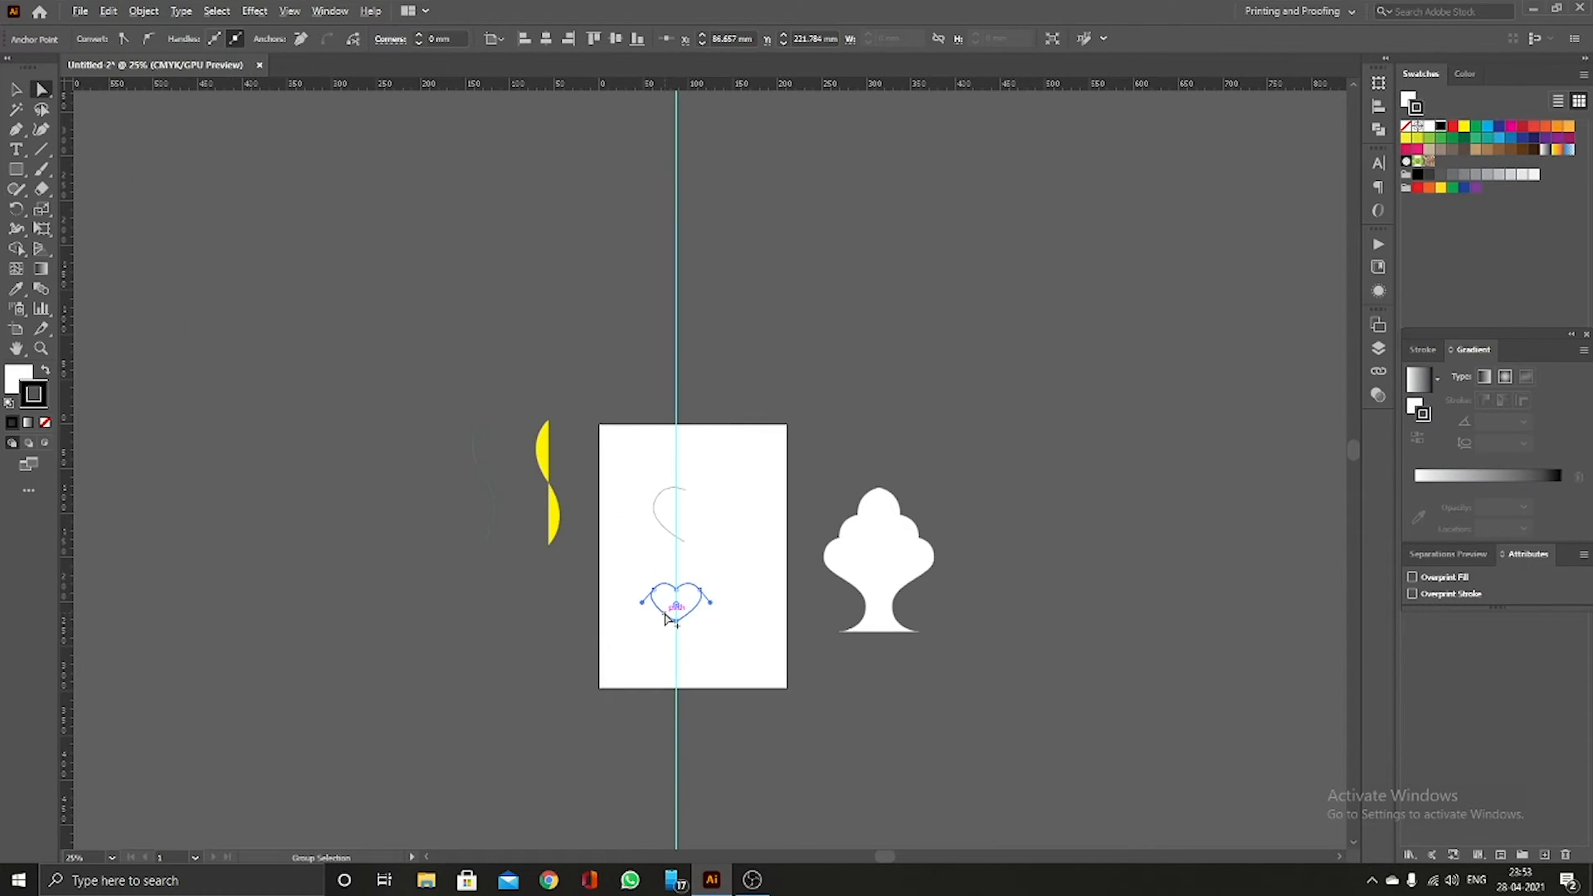
Step: Select the whole closed heart and move it away from the guide to the blank area on the artboard's right half
scroll(663, 608, up, 5)
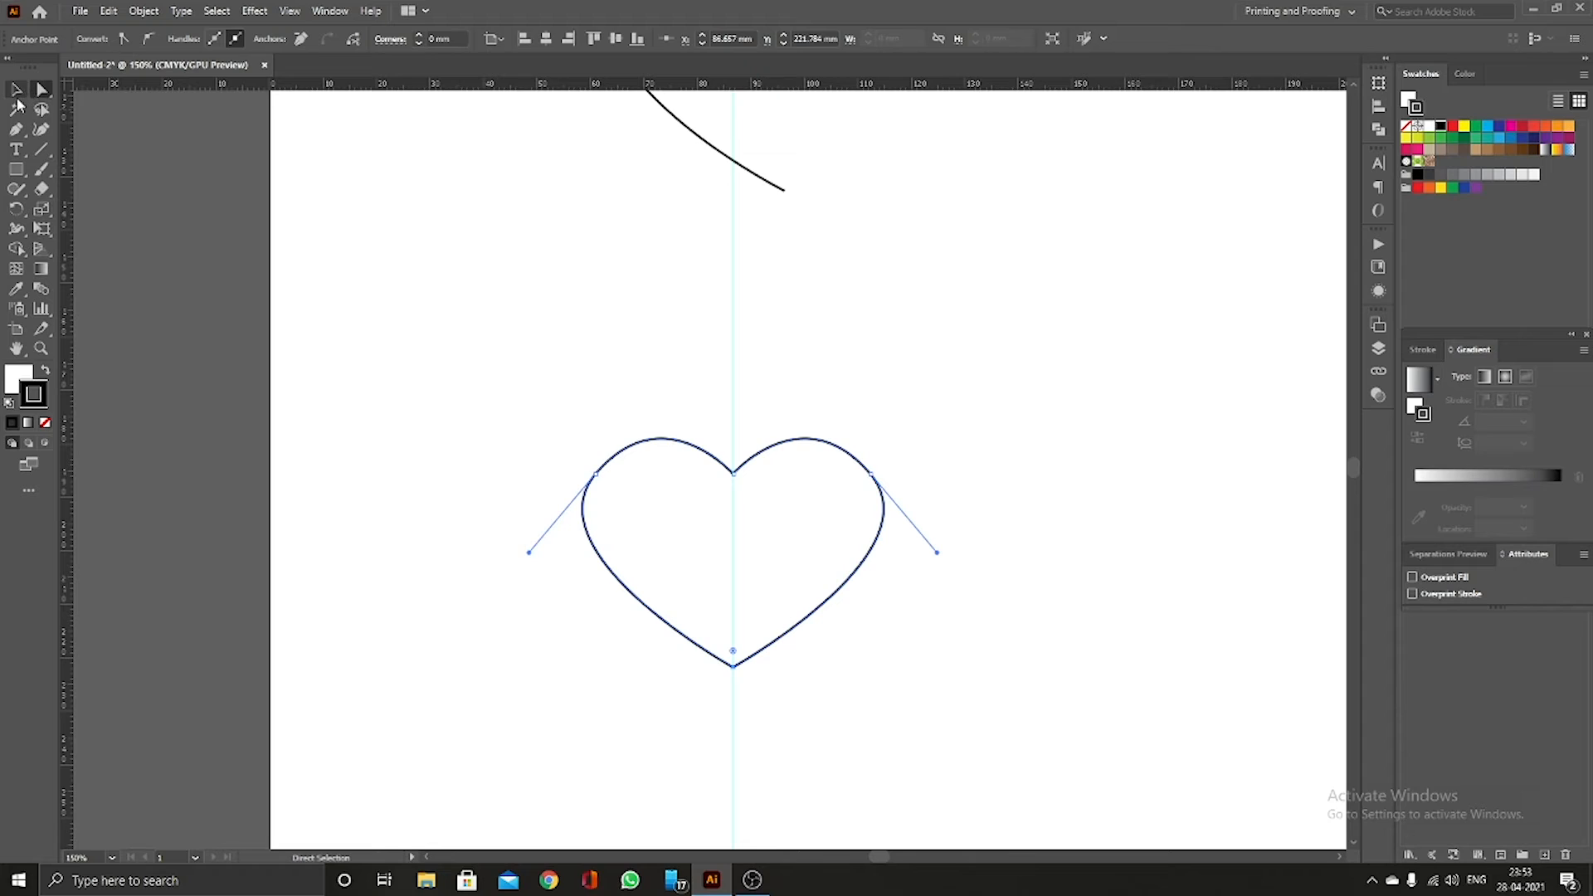
click(16, 91)
key(ctrl+shift+a)
click(704, 536)
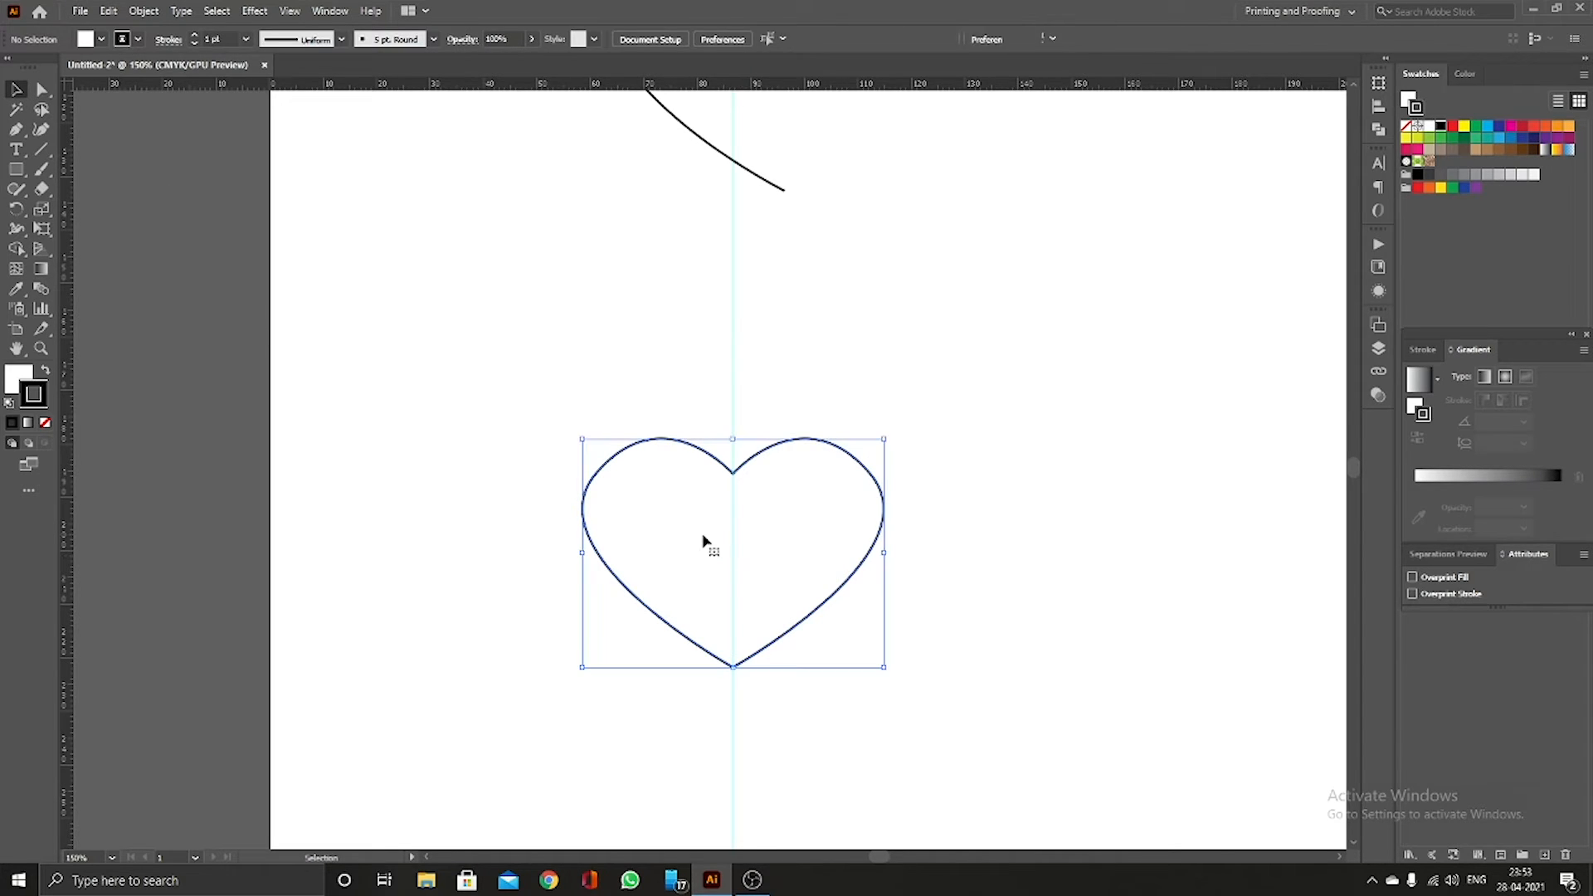
drag(740, 542, 896, 546)
drag(911, 565, 1152, 365)
key(space)
drag(1153, 478, 815, 630)
drag(834, 461, 834, 378)
Step: Make the fill active and fill the heart with the red swatch
click(1453, 126)
key(ctrl+z)
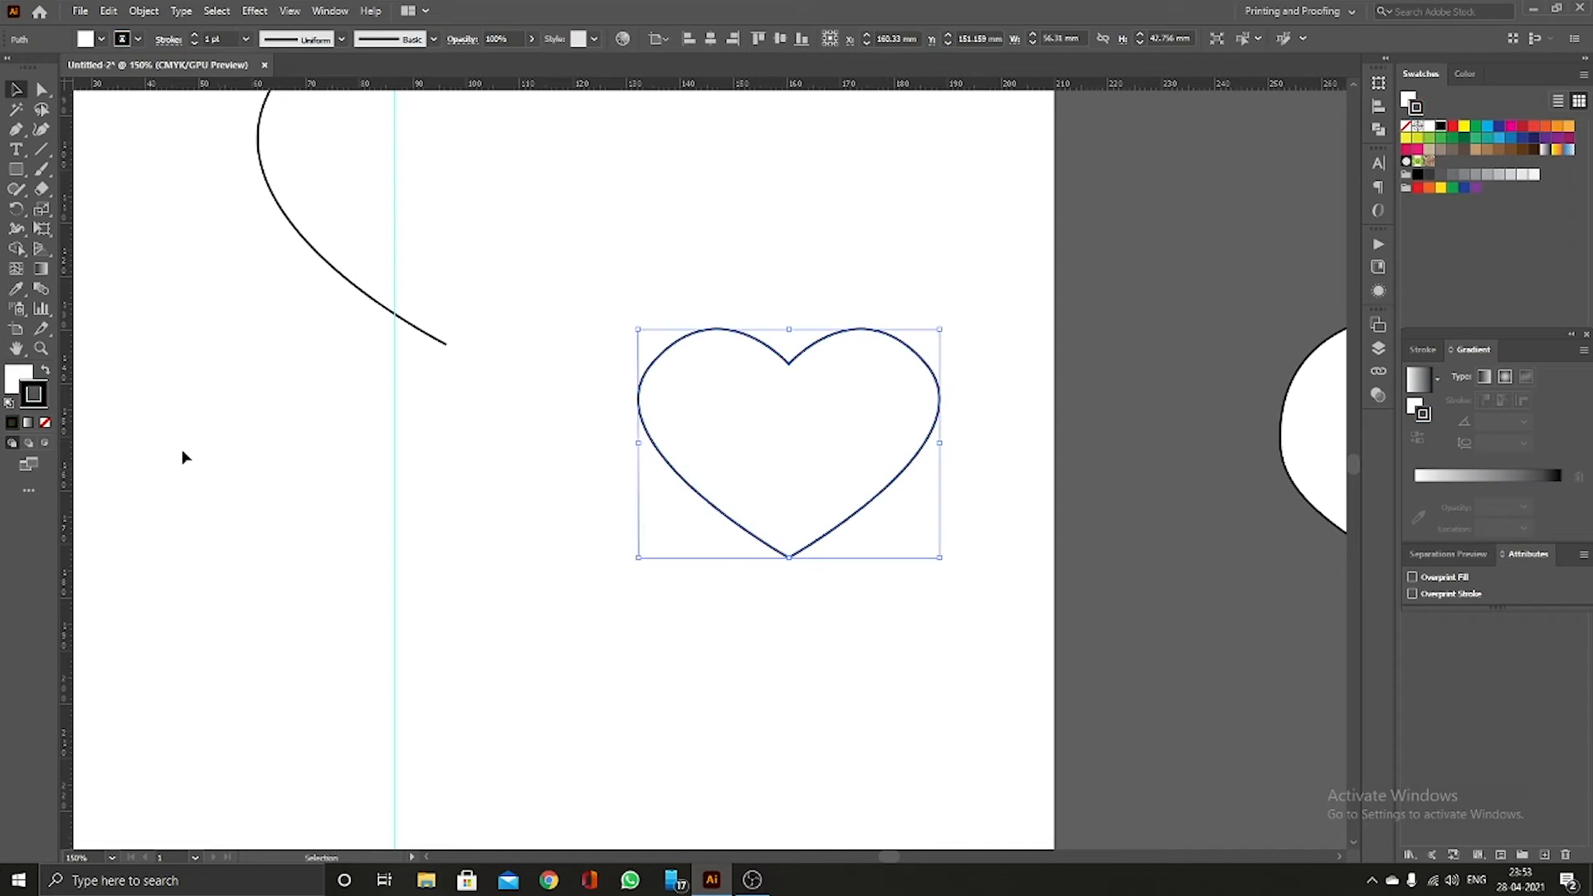
click(11, 378)
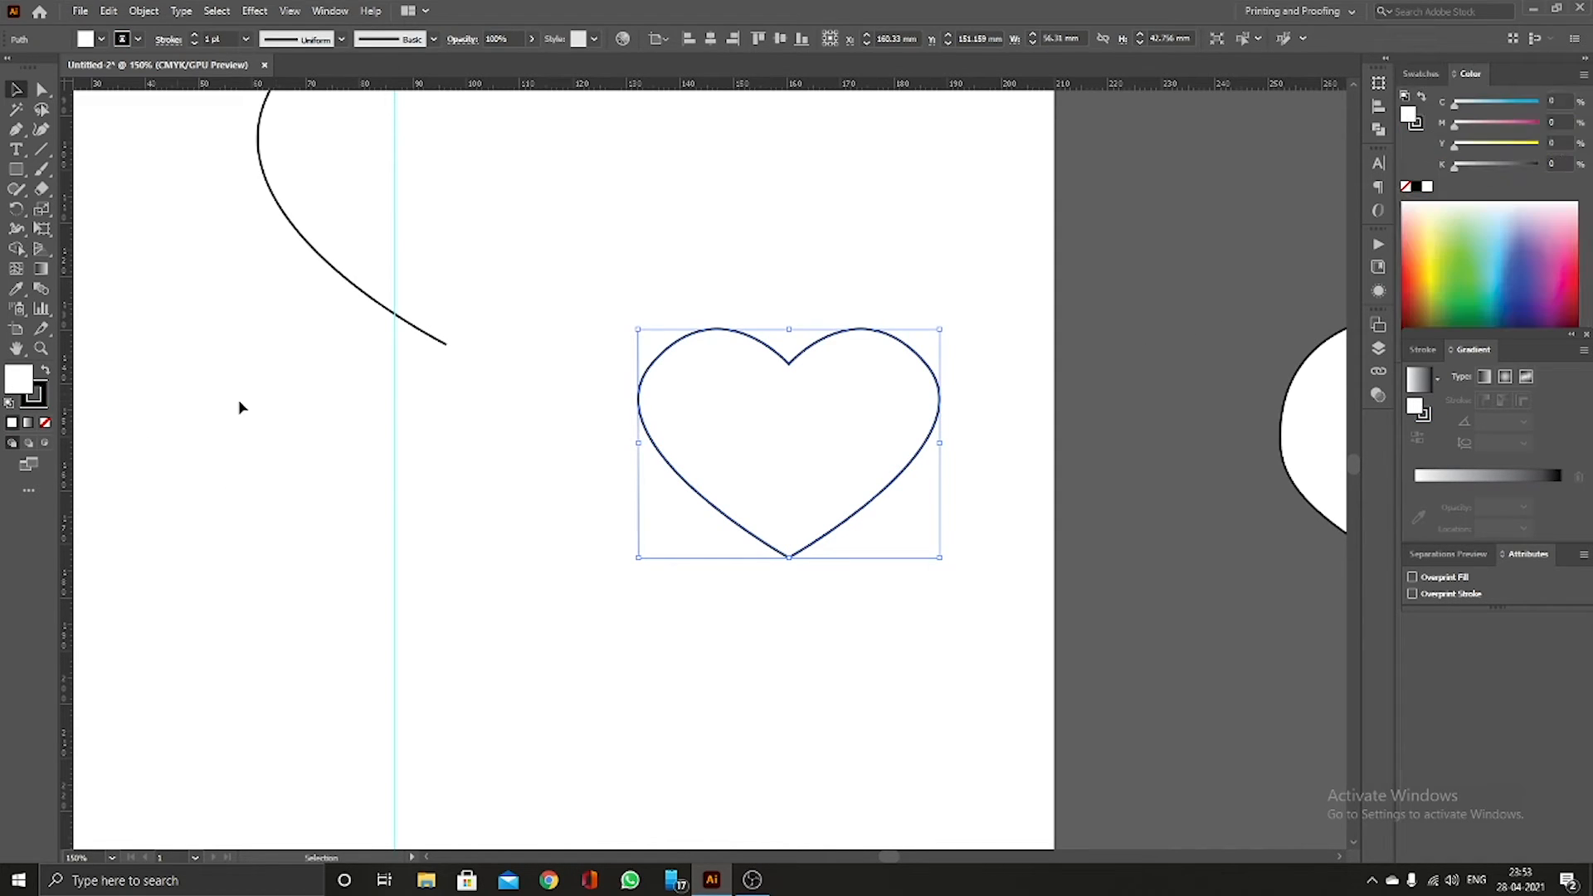
click(1443, 72)
click(1453, 126)
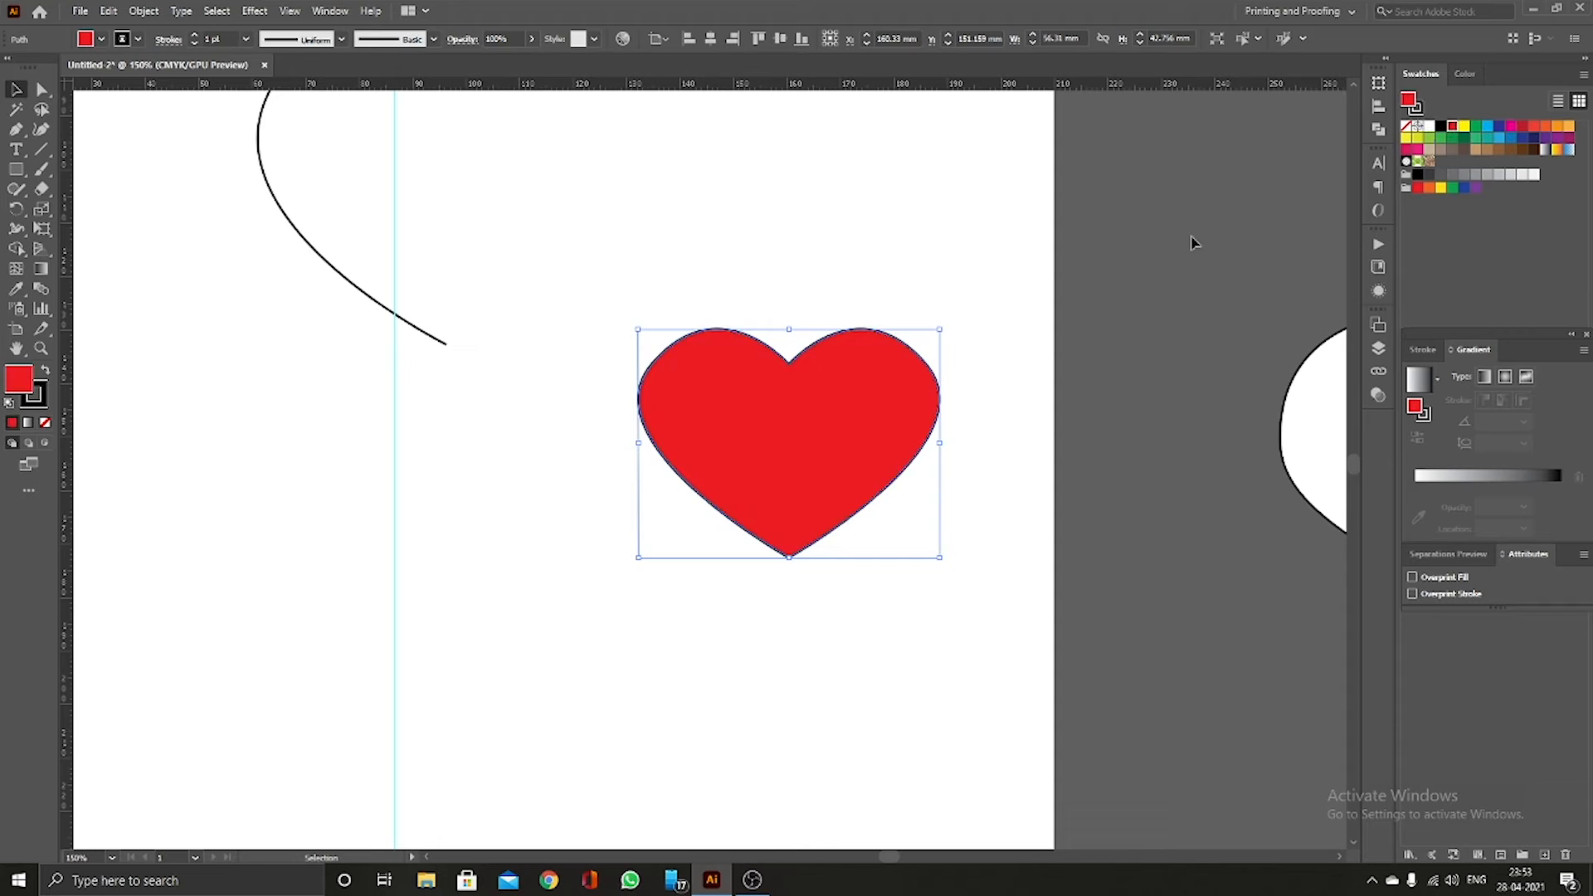
Step: Try blue and CMYK Cyan fills on the heart, and restore the red fill
click(1043, 195)
click(796, 502)
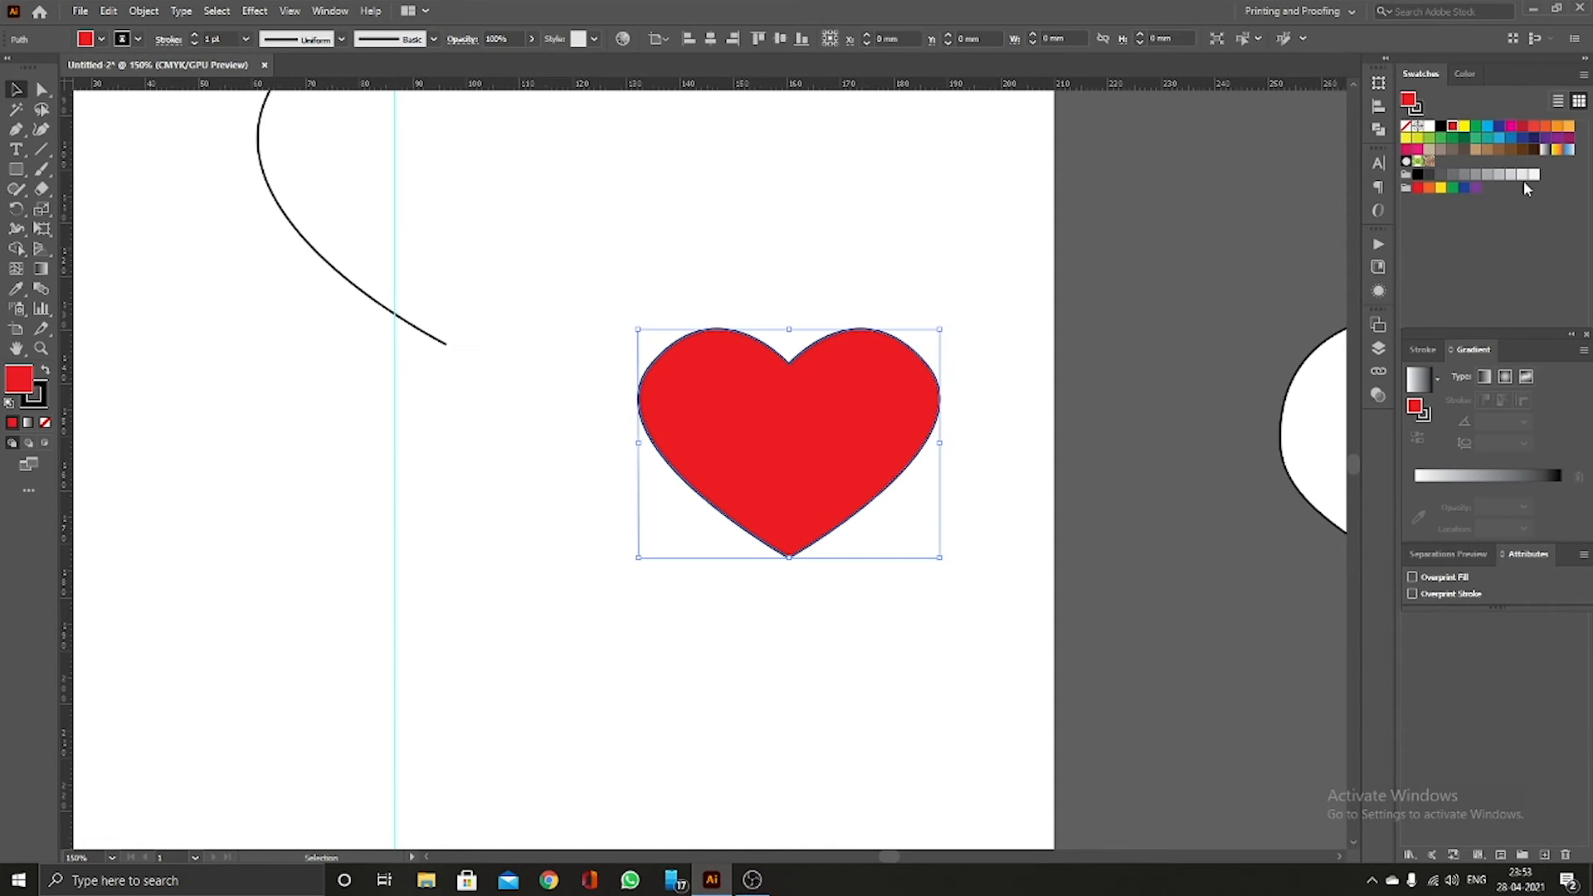
click(1499, 126)
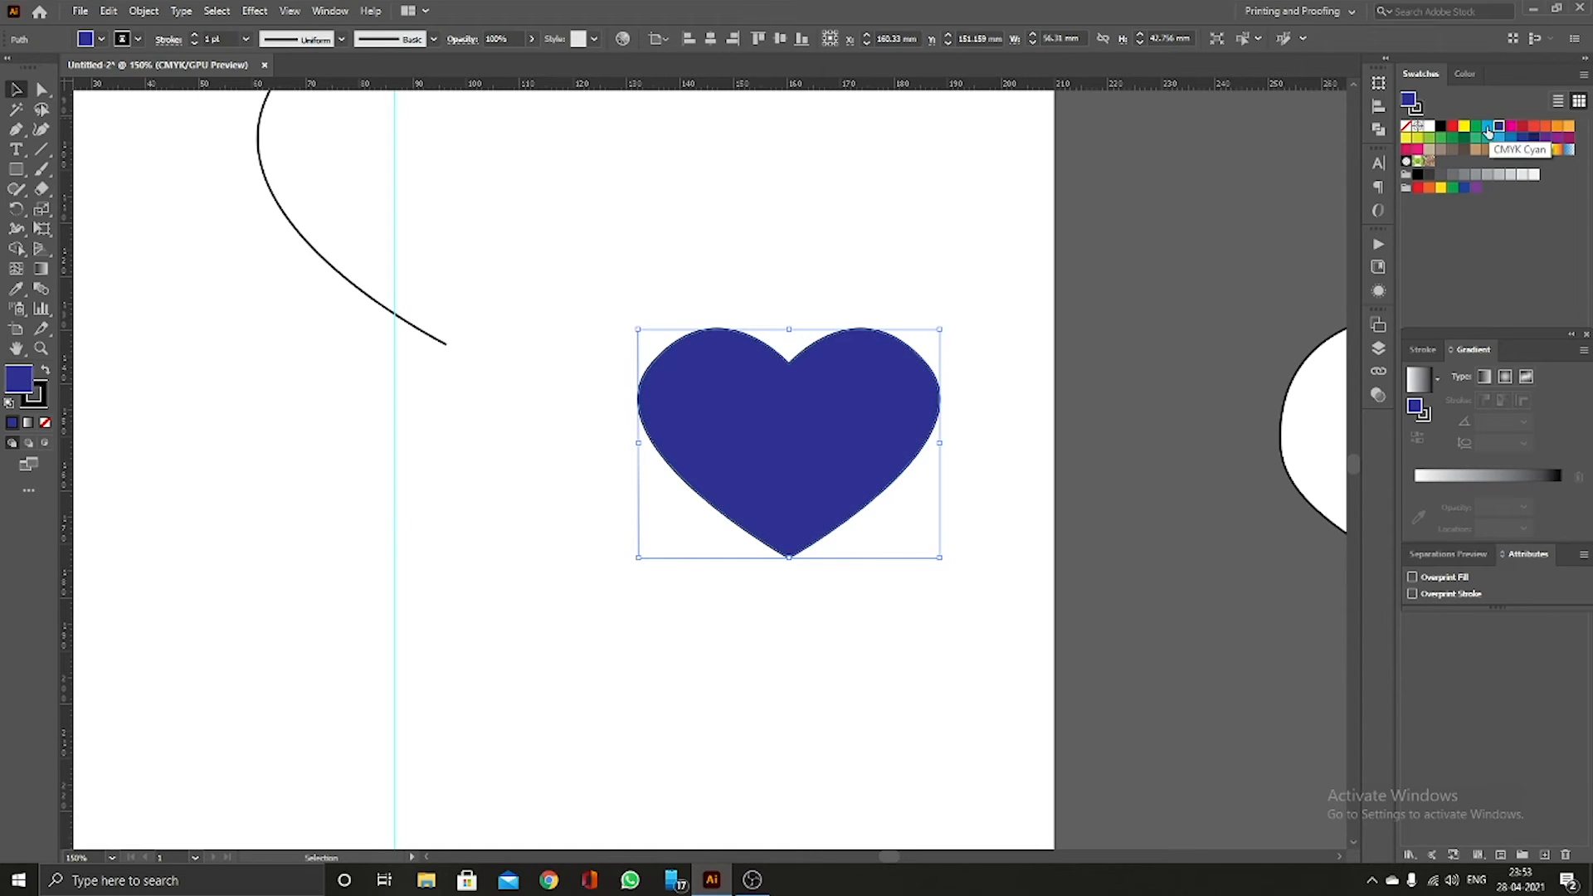
click(1488, 126)
click(1453, 126)
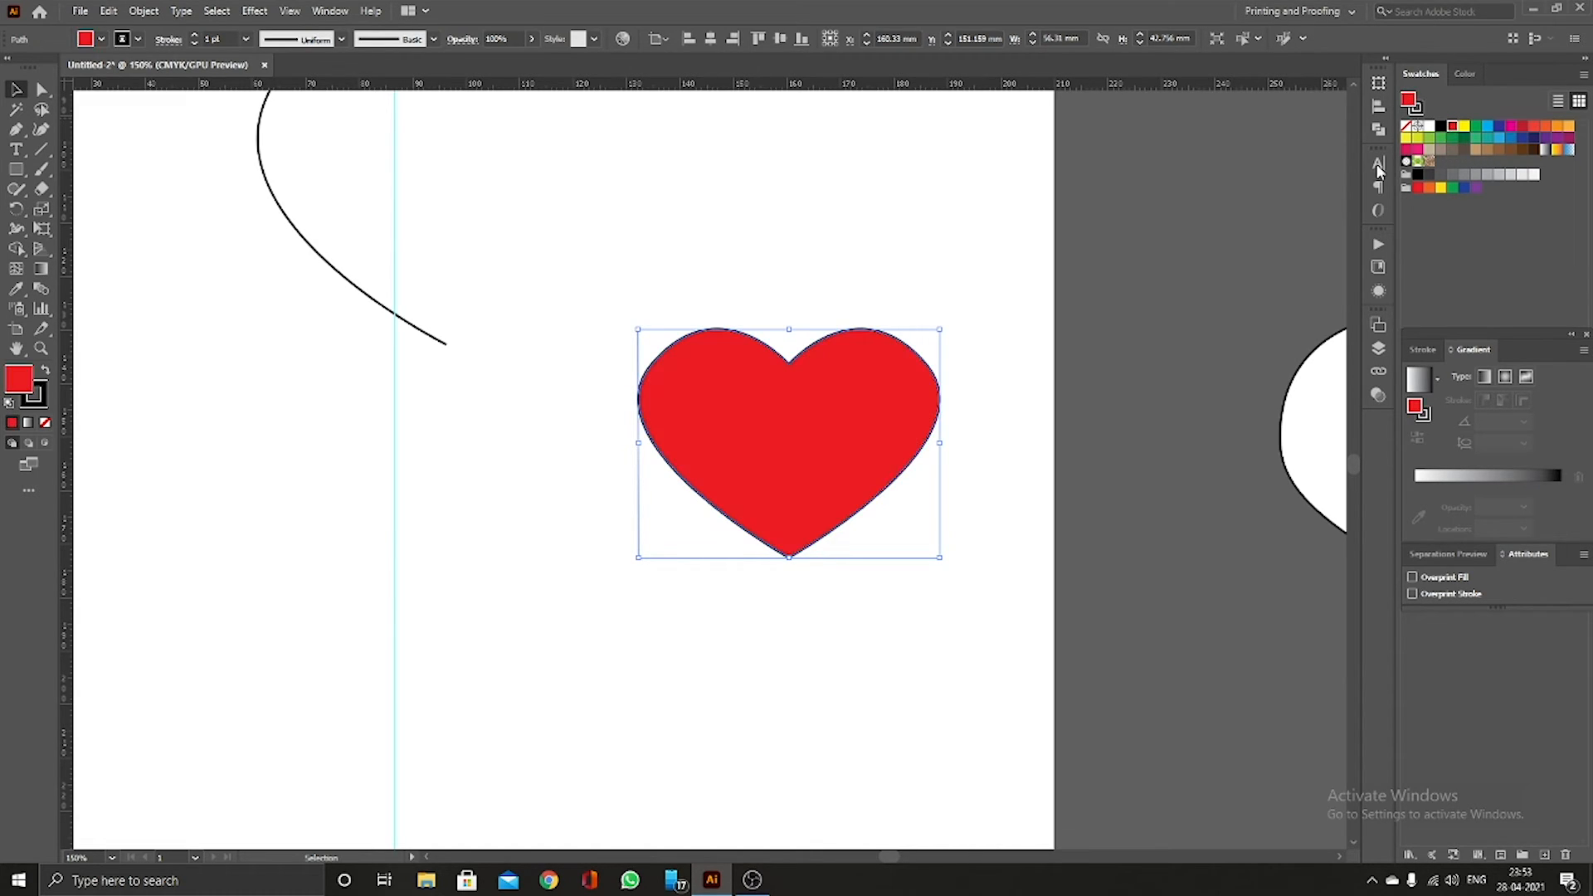
Step: Remove the outline from the red heart by setting its stroke to none
click(990, 373)
click(783, 425)
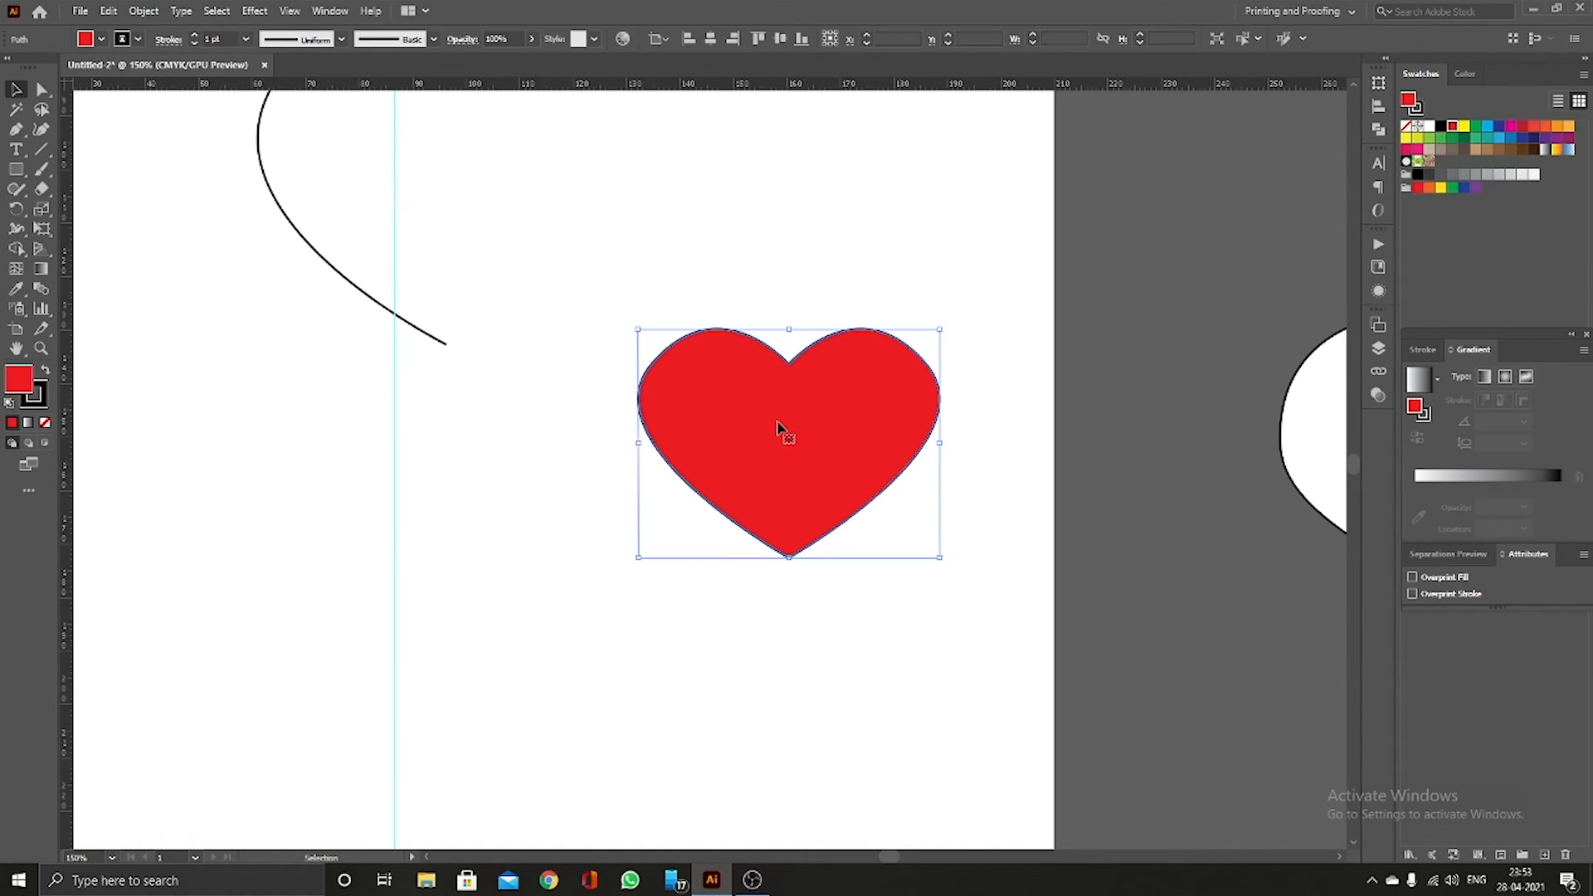
click(41, 399)
click(46, 423)
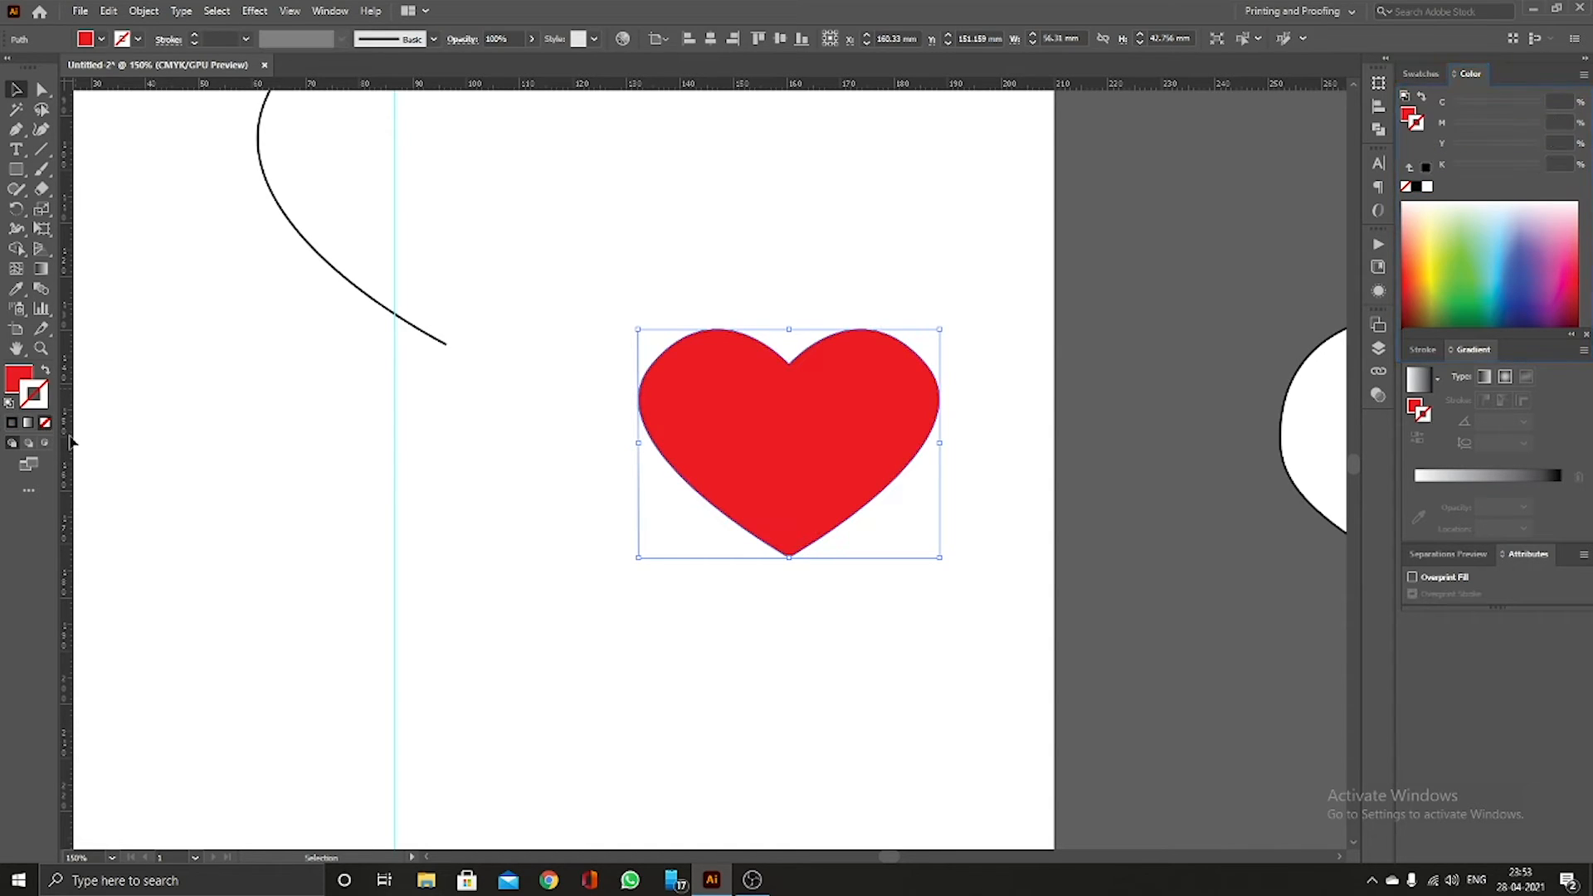
click(475, 528)
Step: Move the red heart and the leftover half-heart outline off the artboard, into the empty area above the tree
scroll(744, 551, down, 4)
drag(767, 527, 909, 349)
scroll(669, 490, up, 3)
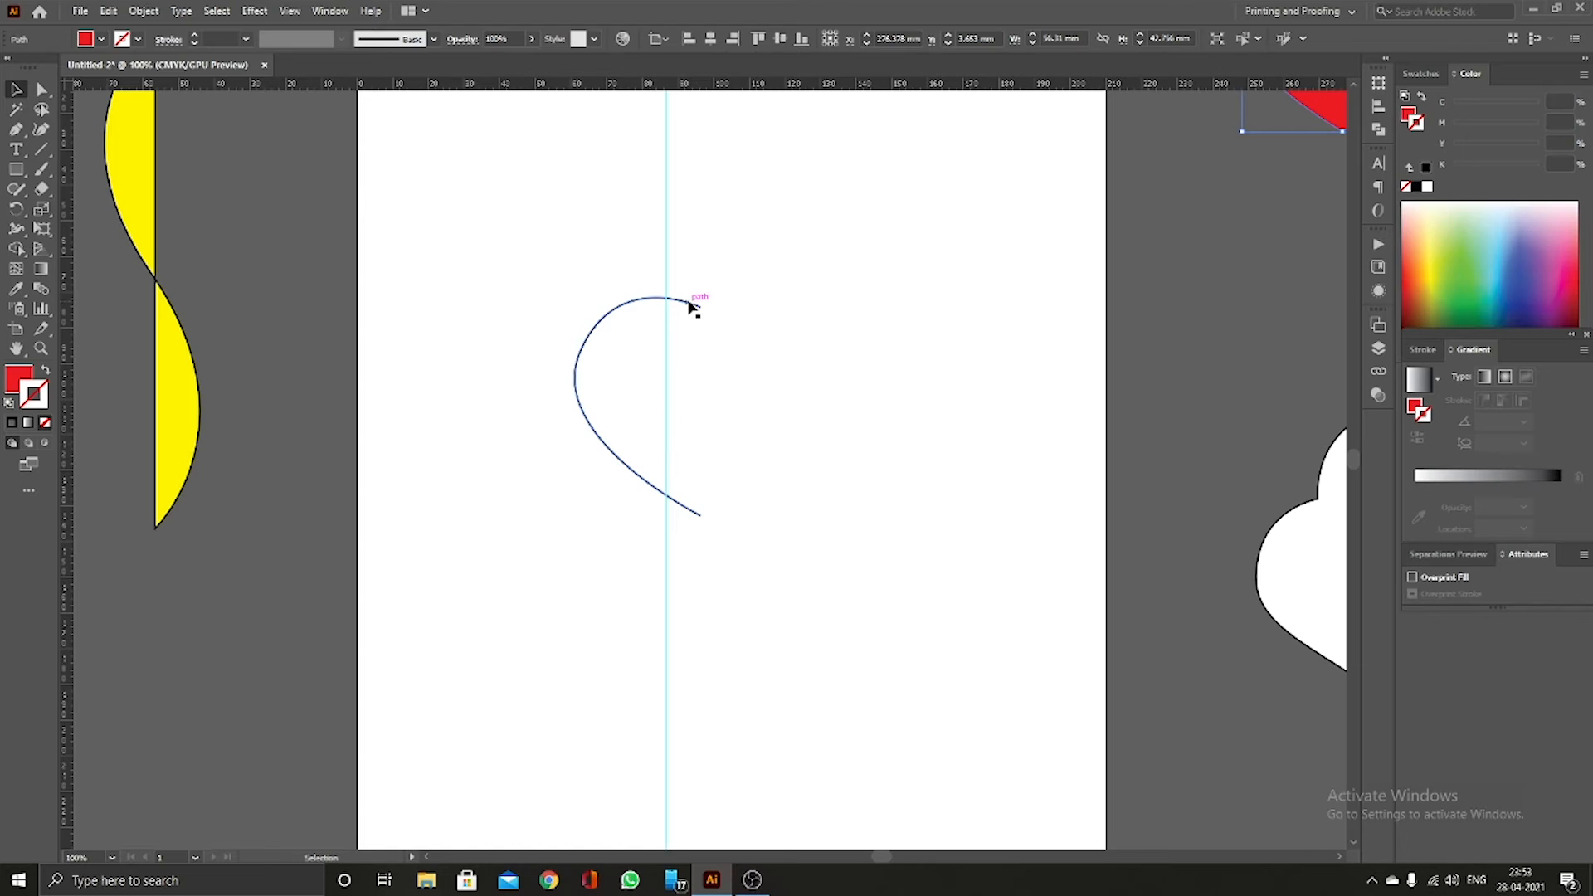
click(687, 305)
scroll(600, 326, down, 4)
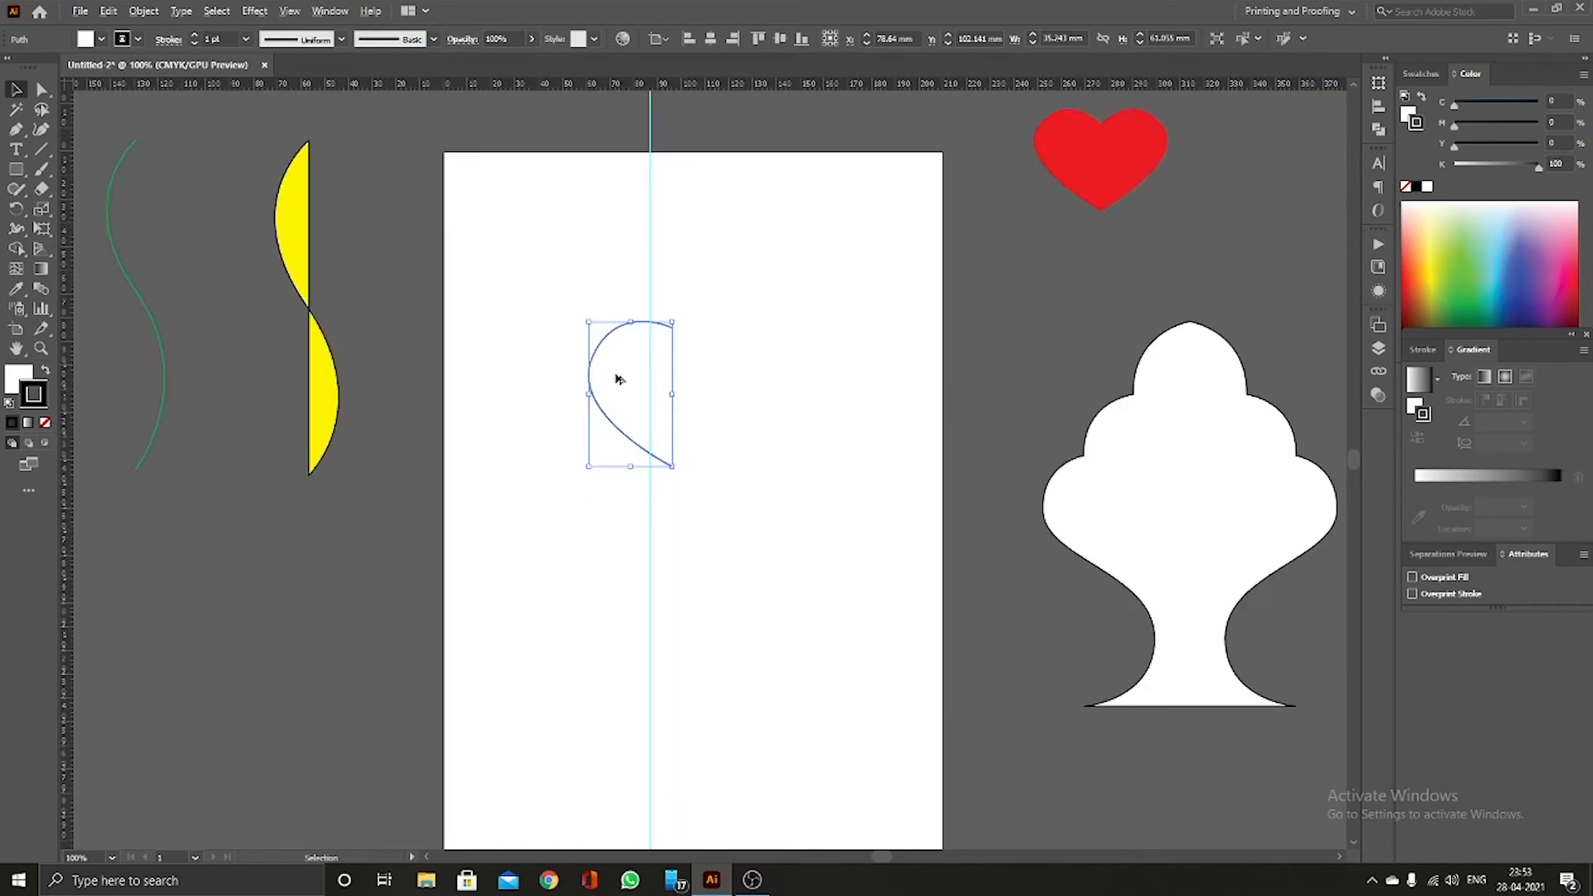
drag(614, 370, 769, 196)
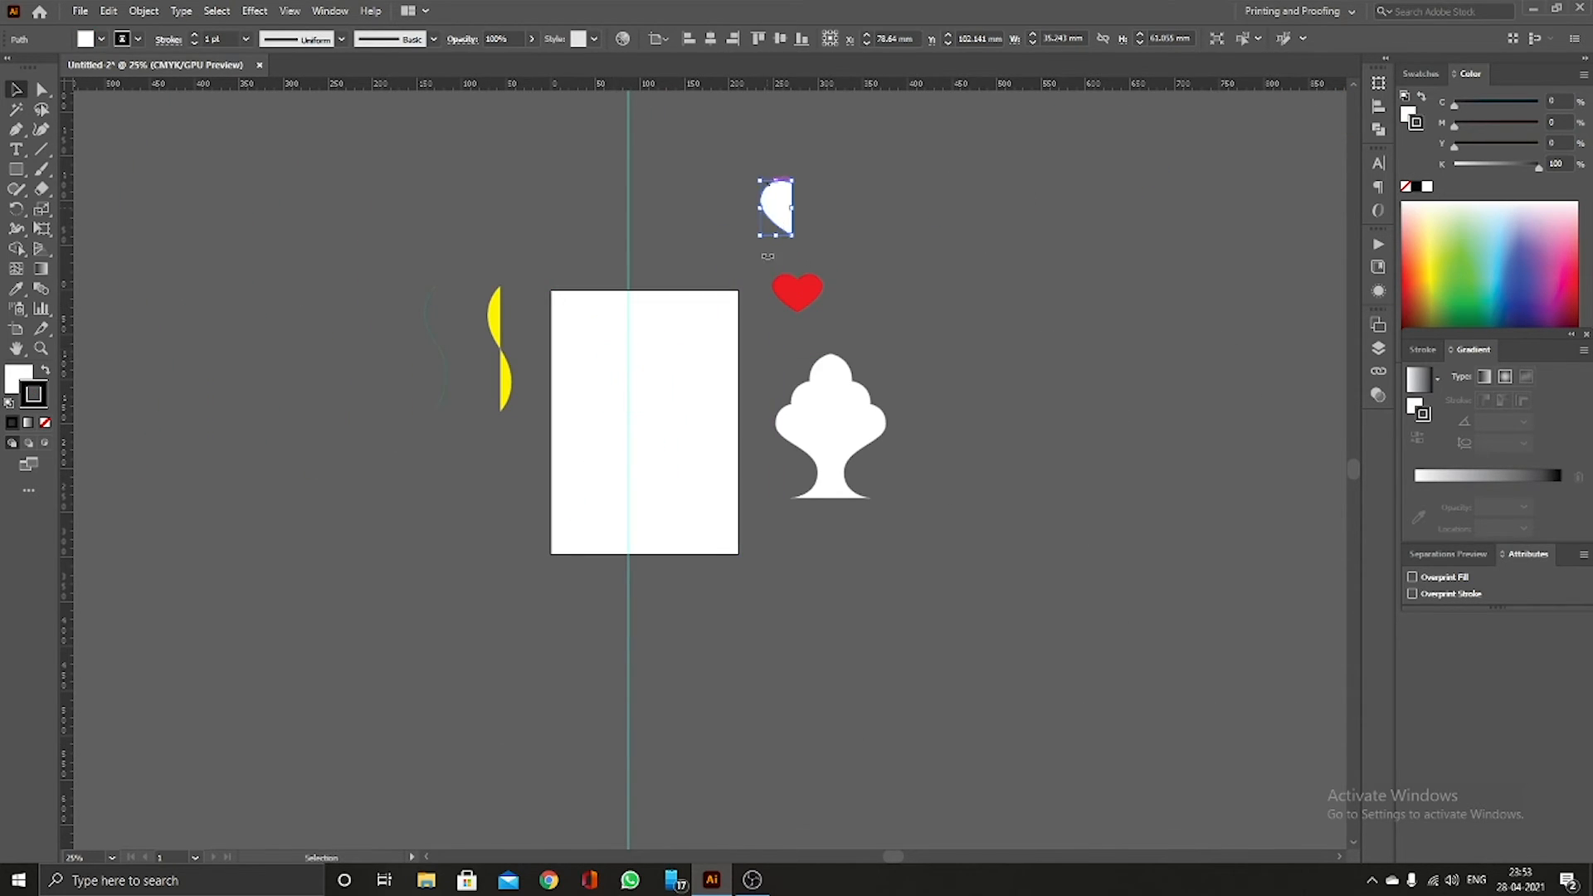
Step: Move the white tree shape onto the artboard, roughly centred on the vertical guide
click(829, 461)
scroll(829, 452, up, 3)
drag(829, 448, 710, 519)
scroll(793, 476, up, 3)
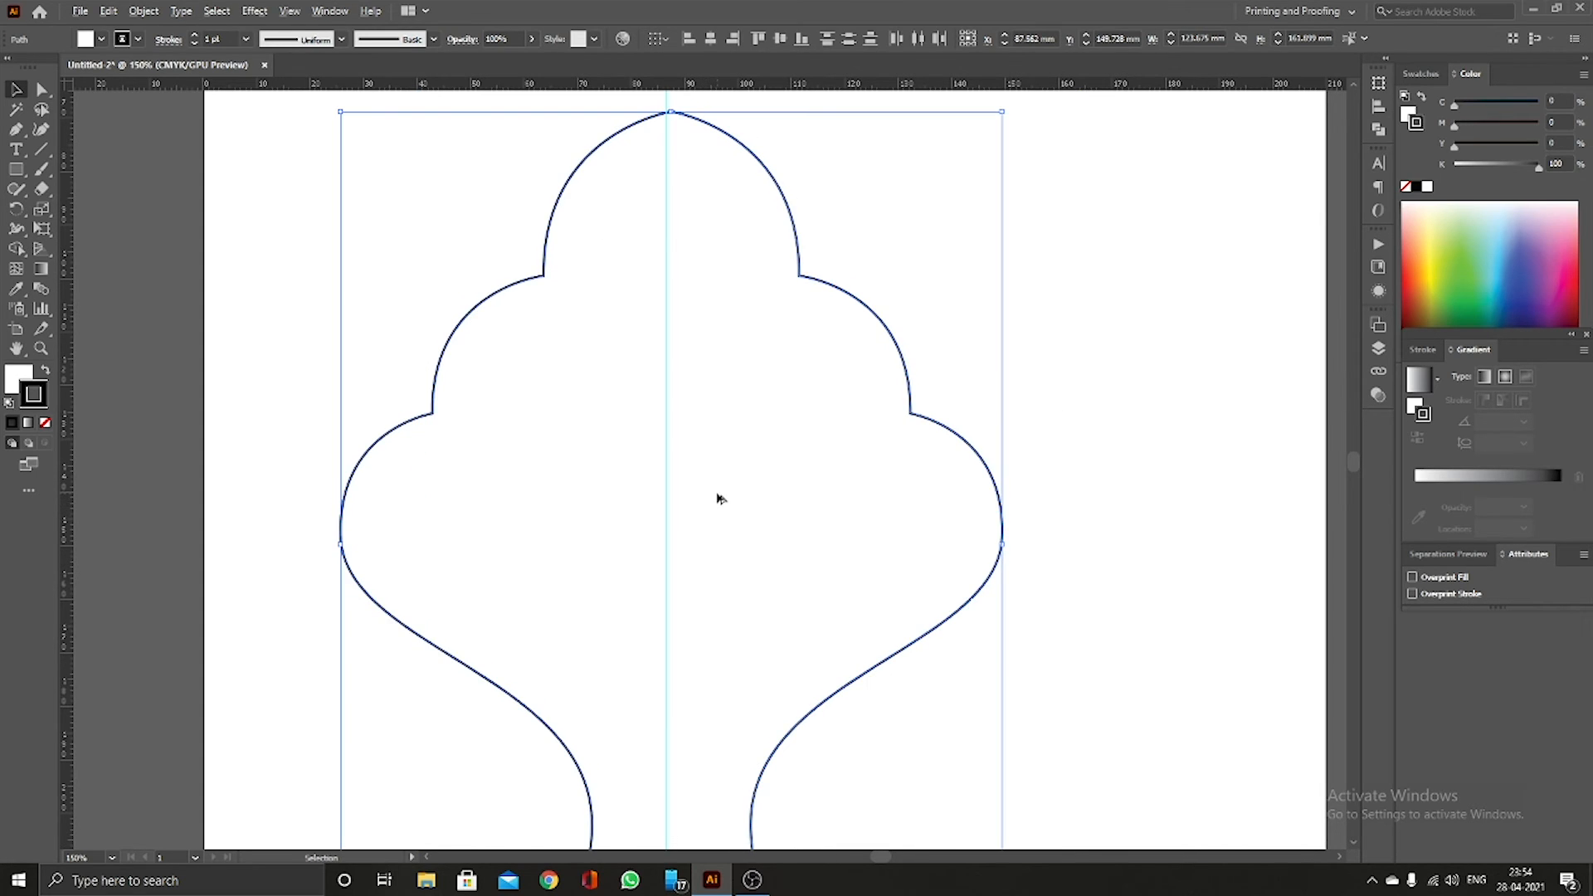
Step: Pull the tree's right and left halves apart, and undo the moves
scroll(719, 495, down, 3)
scroll(725, 519, up, 3)
drag(908, 462, 993, 466)
scroll(694, 534, down, 3)
drag(637, 518, 554, 504)
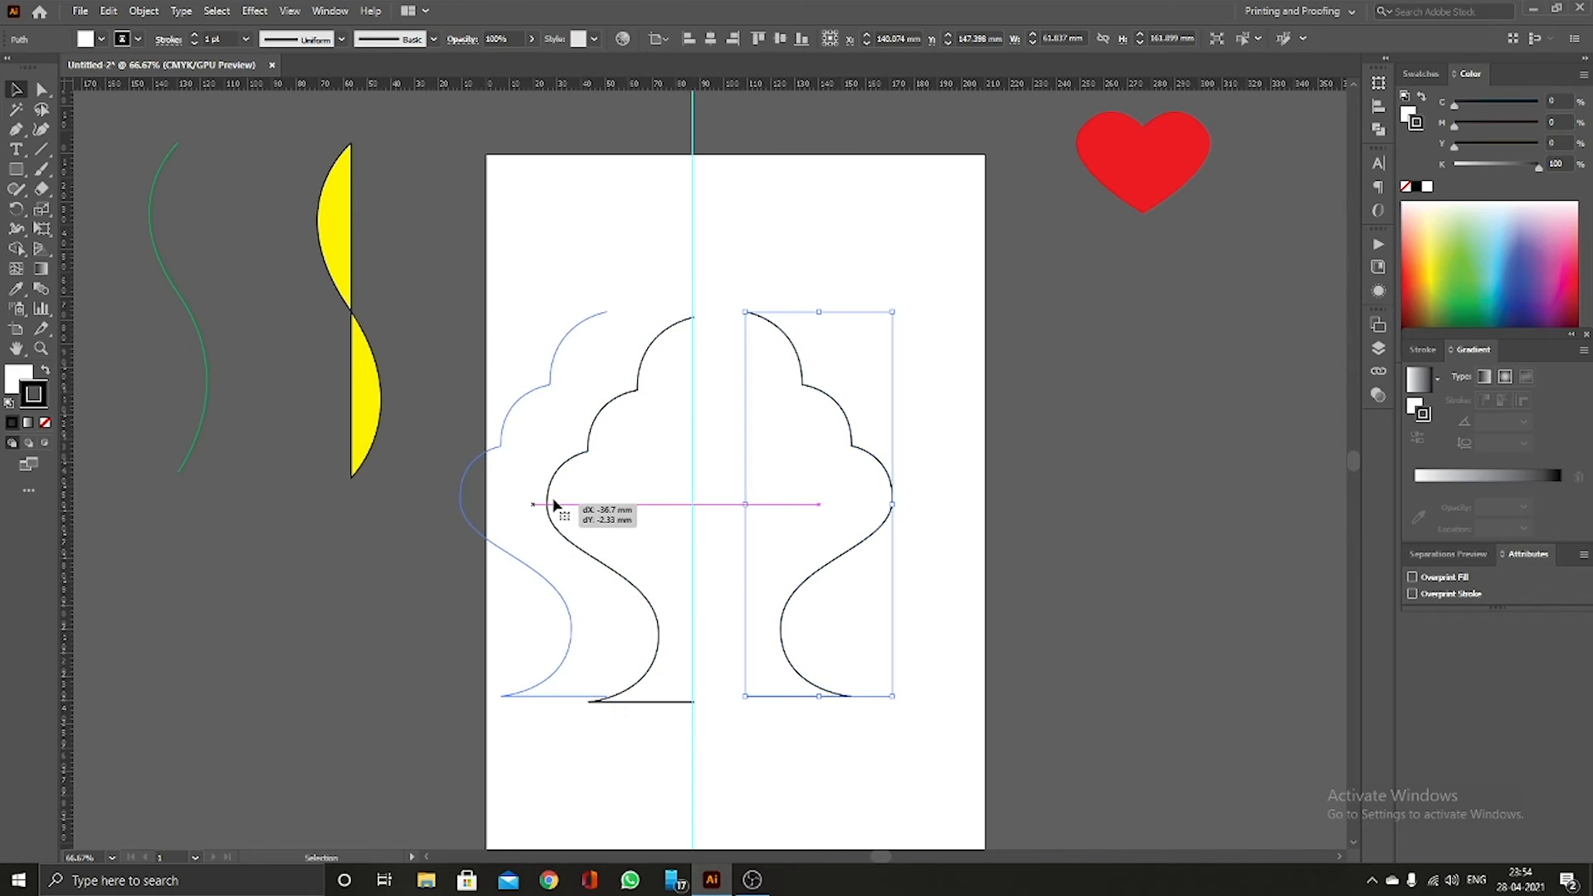
drag(709, 562, 711, 563)
key(ctrl+z)
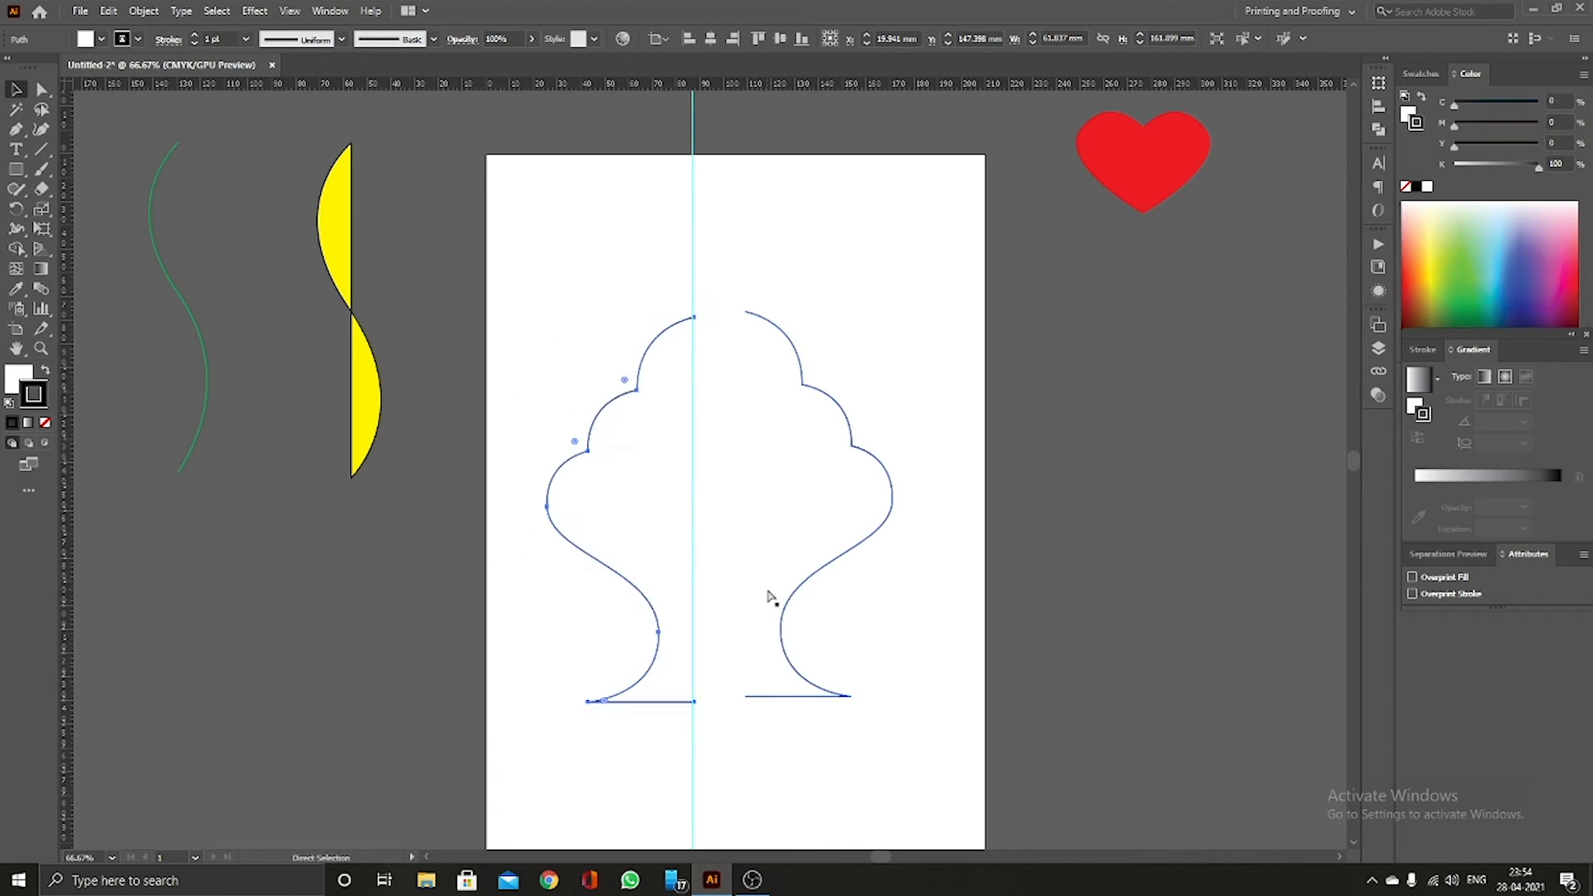
key(ctrl+z)
Step: Hide the vertical guide that crosses the tree outline near its top
scroll(706, 337, up, 2)
scroll(706, 336, up, 4)
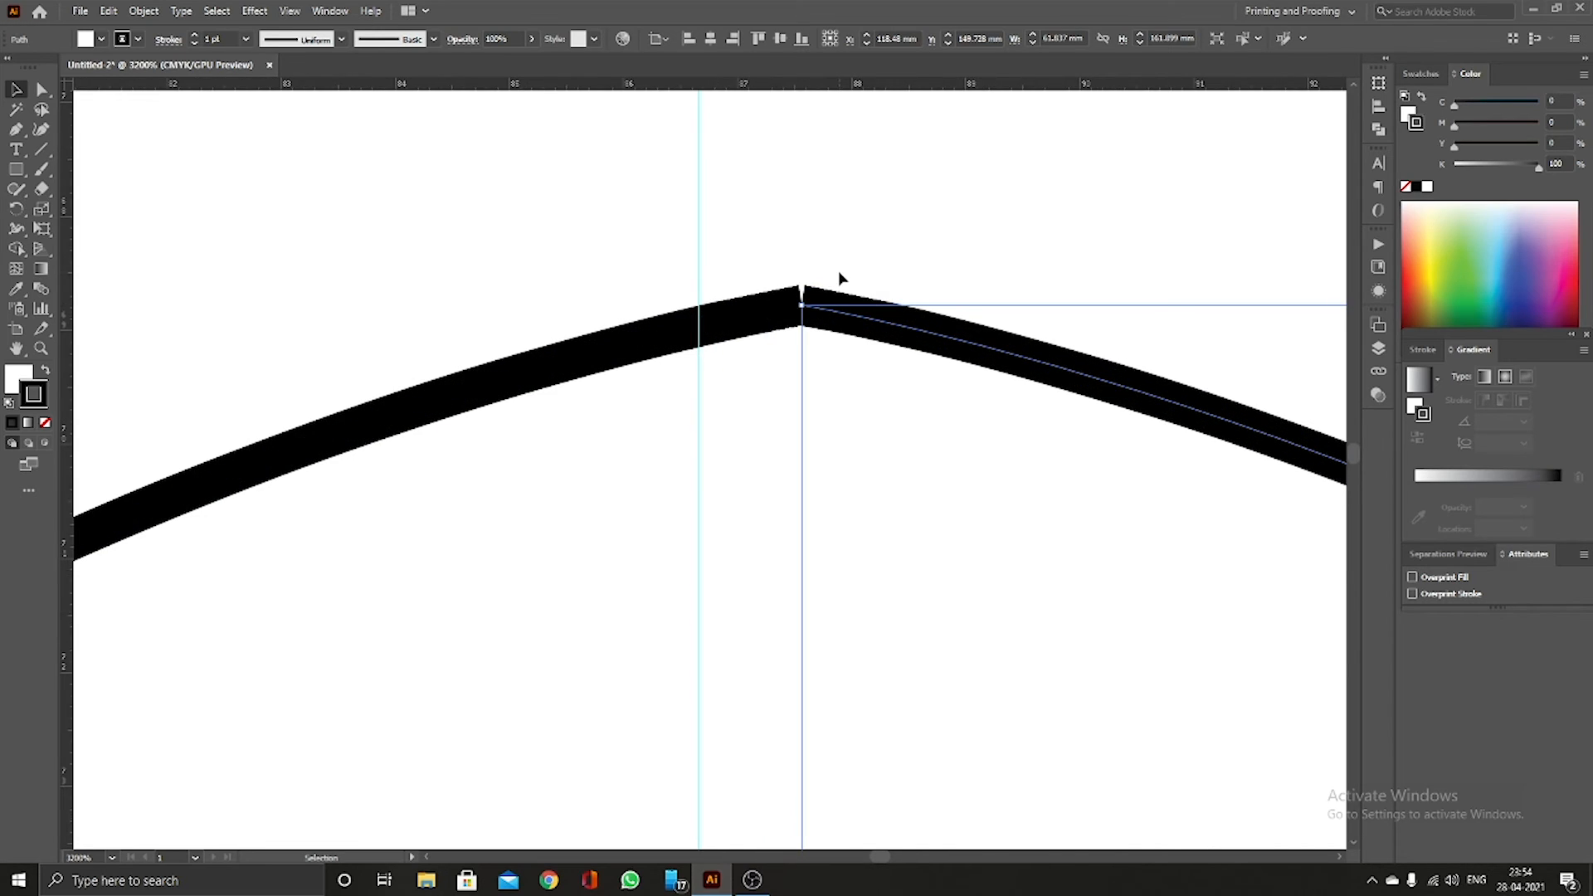
scroll(838, 274, up, 5)
scroll(484, 370, down, 3)
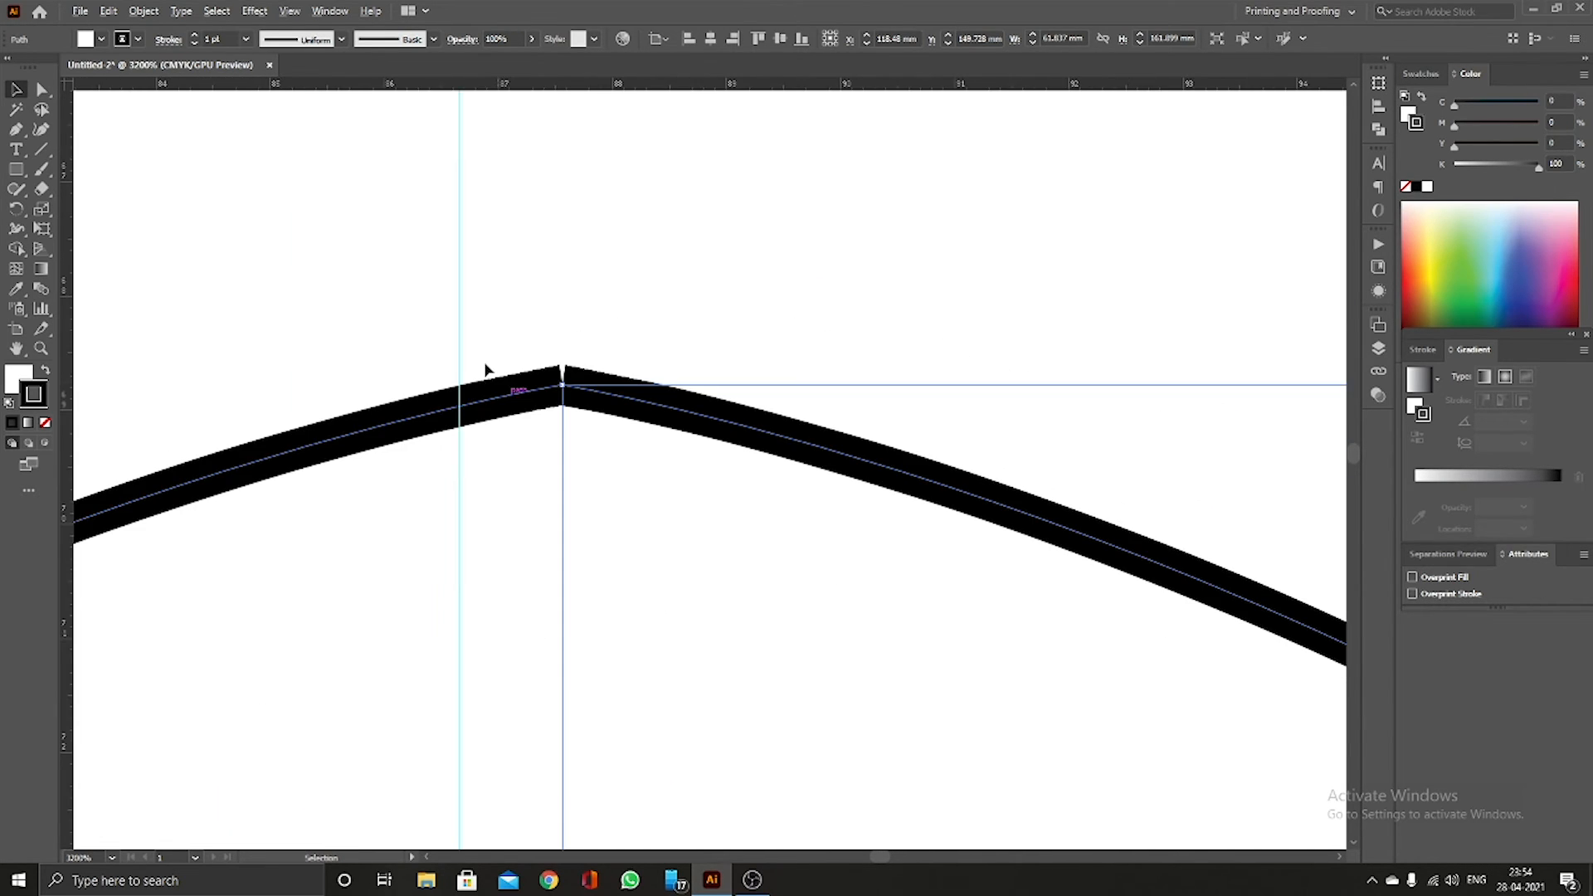
click(459, 310)
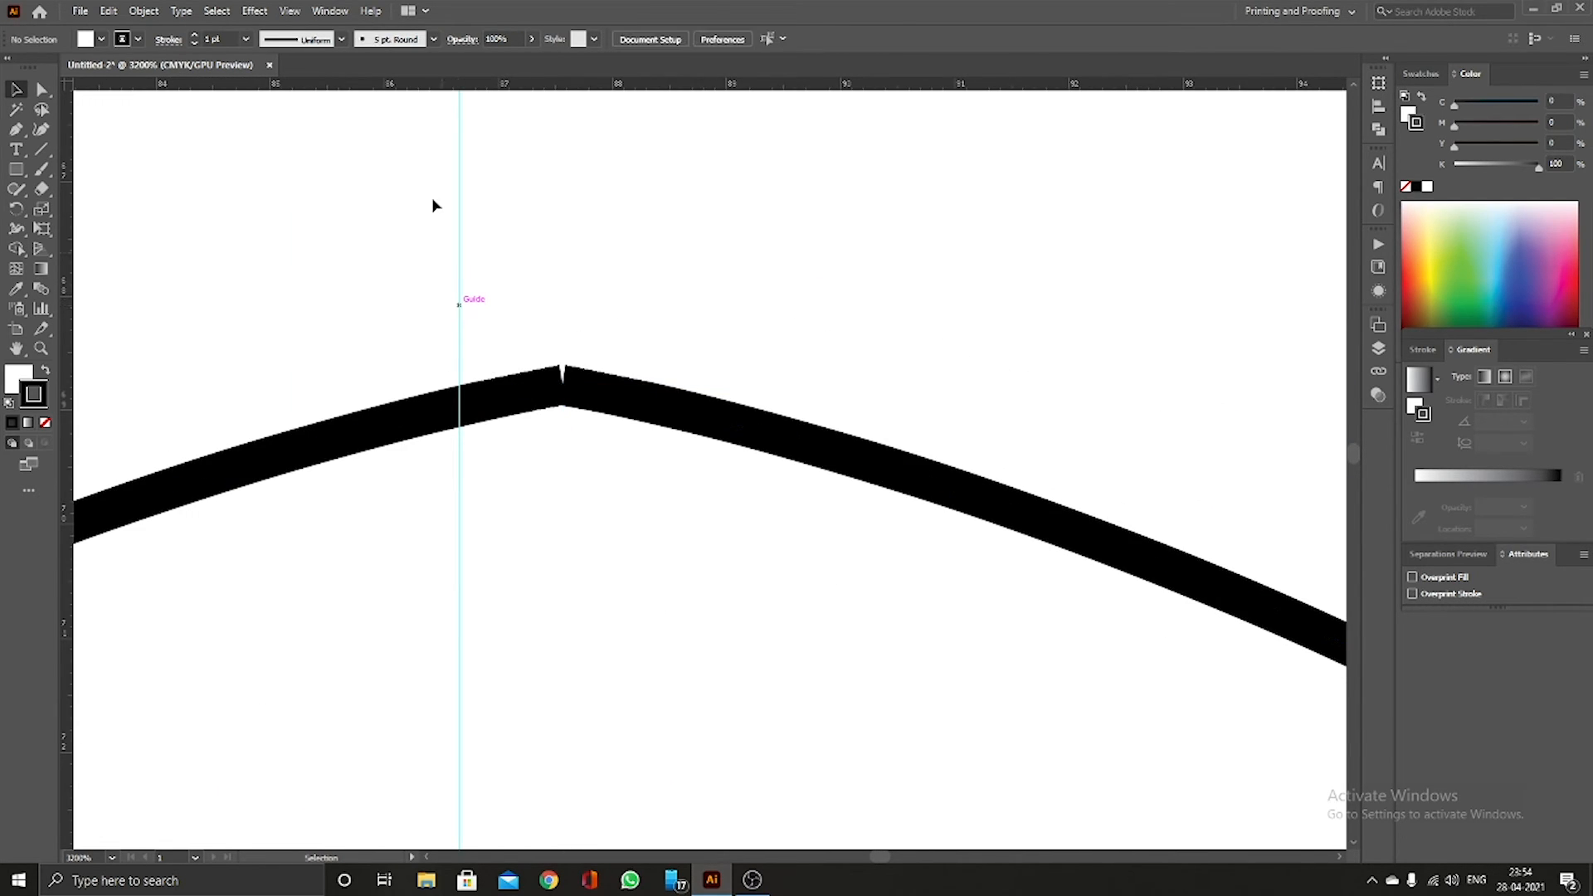
click(288, 11)
mouse_move(340, 632)
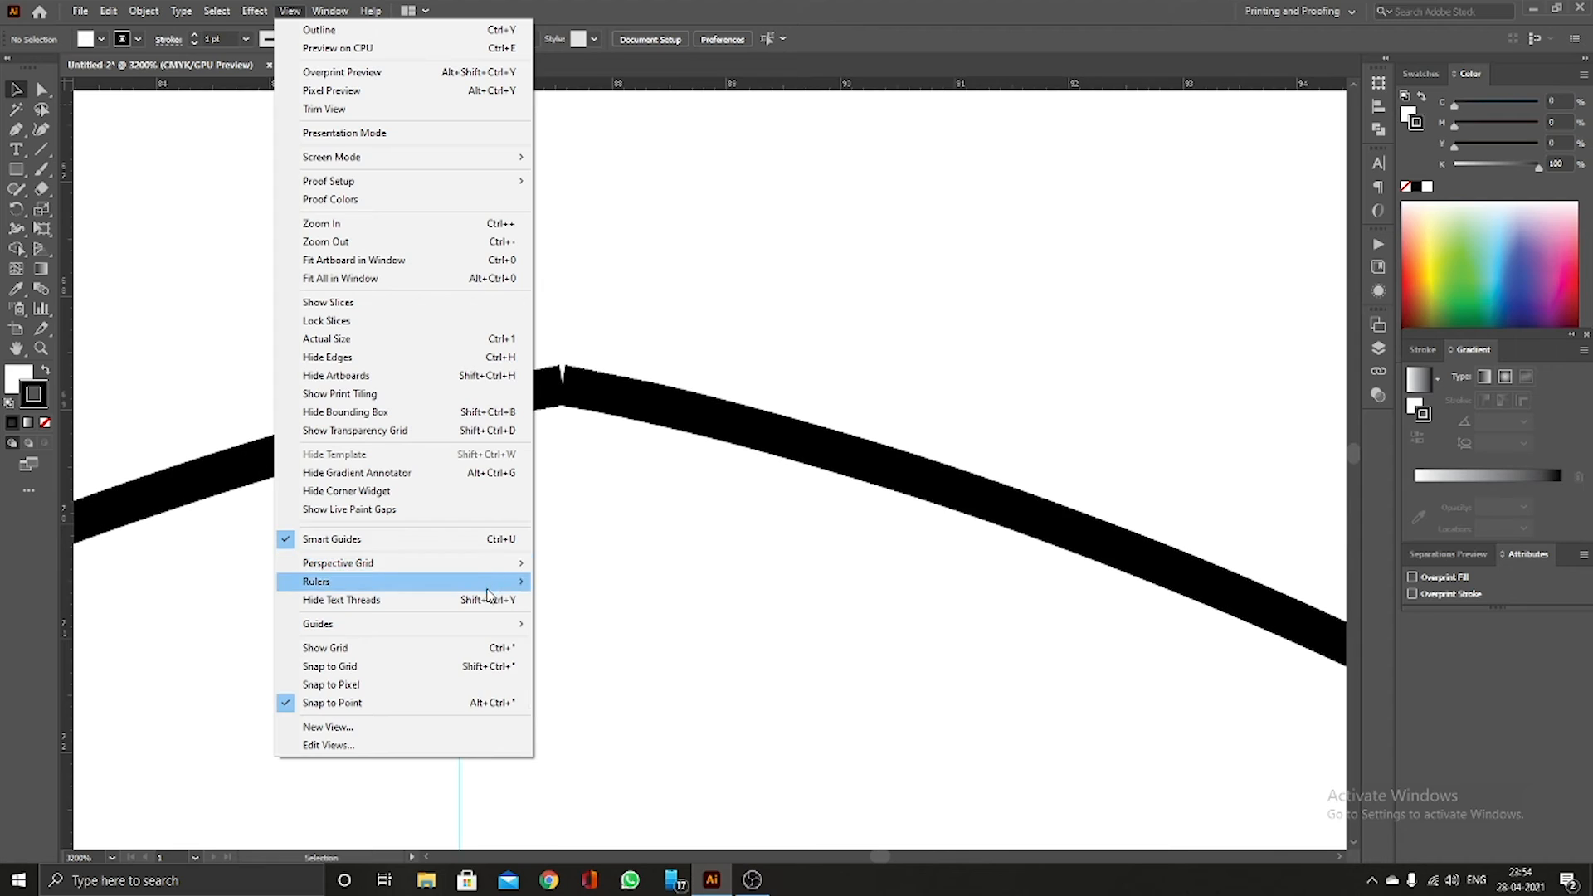
click(571, 630)
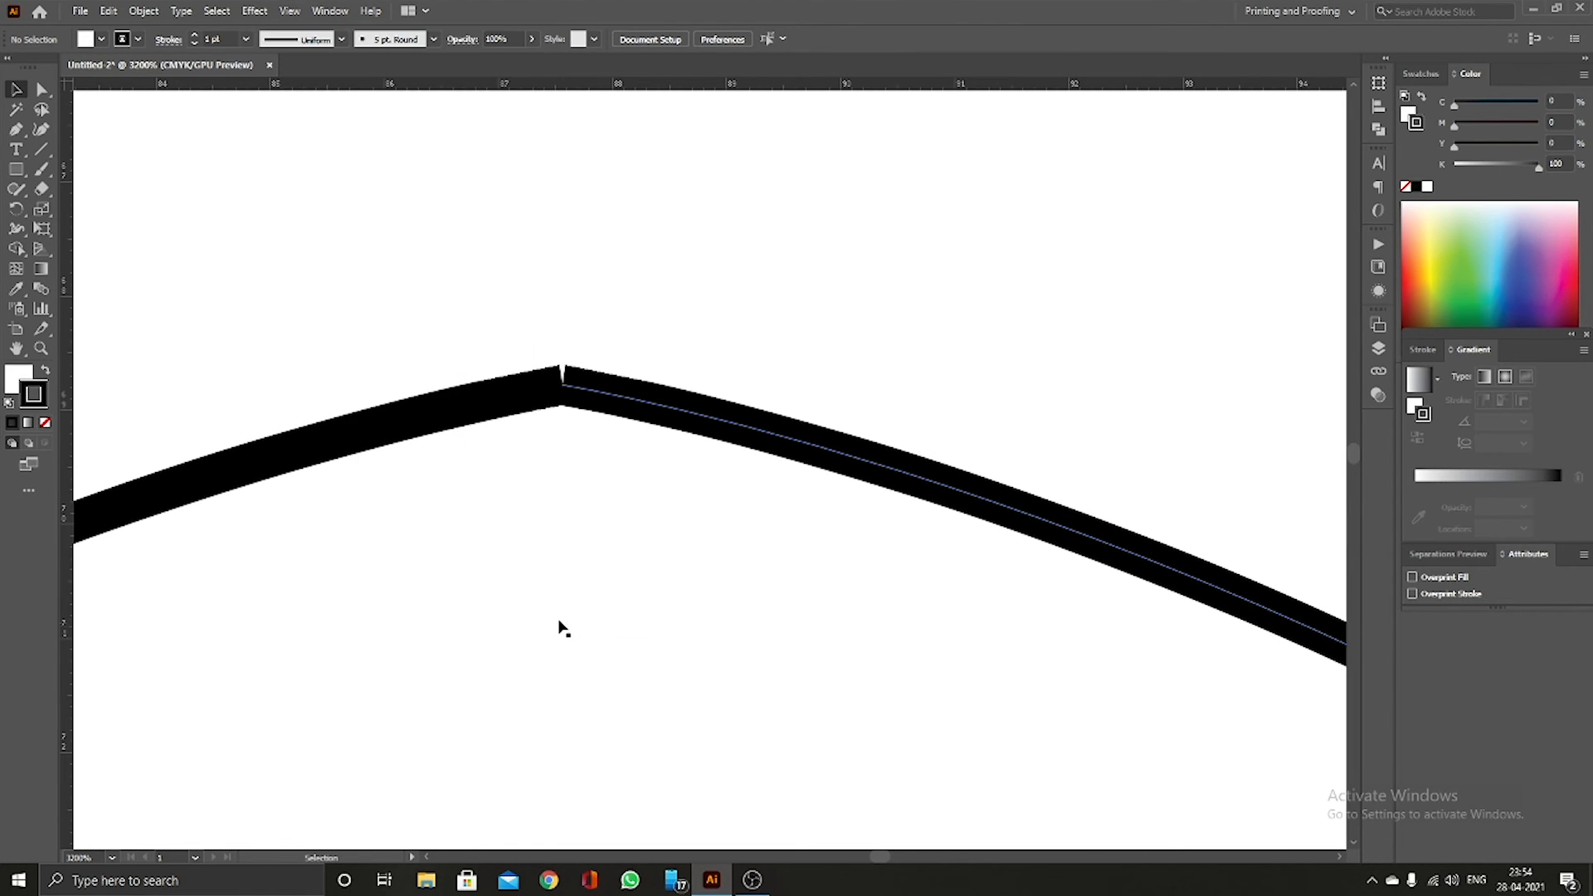
Step: Select the two end anchors at the tree's top and average them on both axes
scroll(761, 373, down, 3)
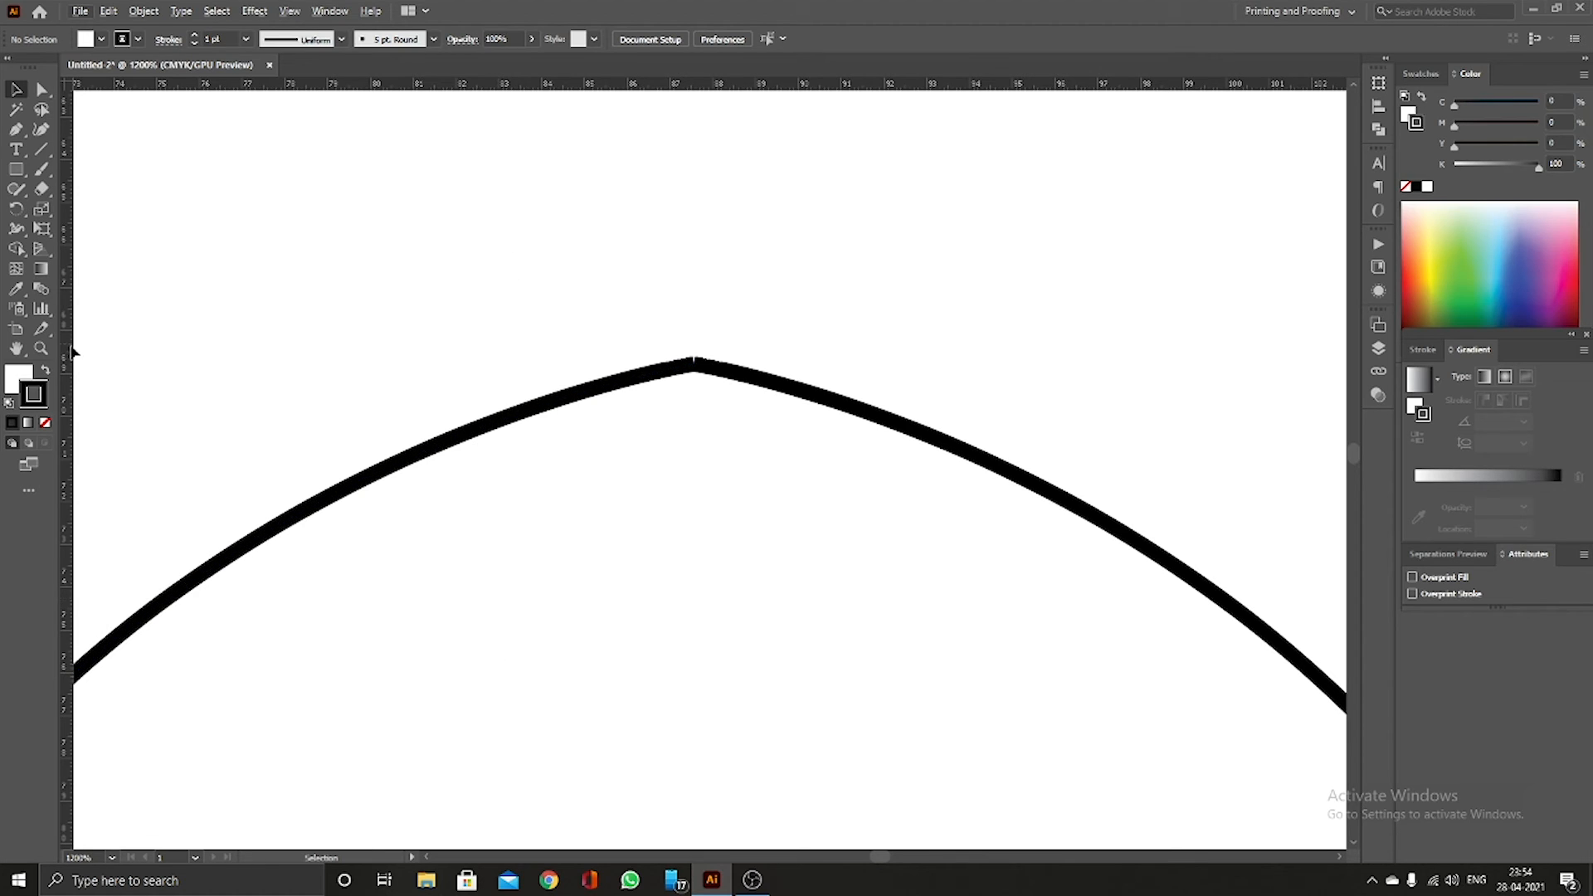
scroll(694, 372, up, 5)
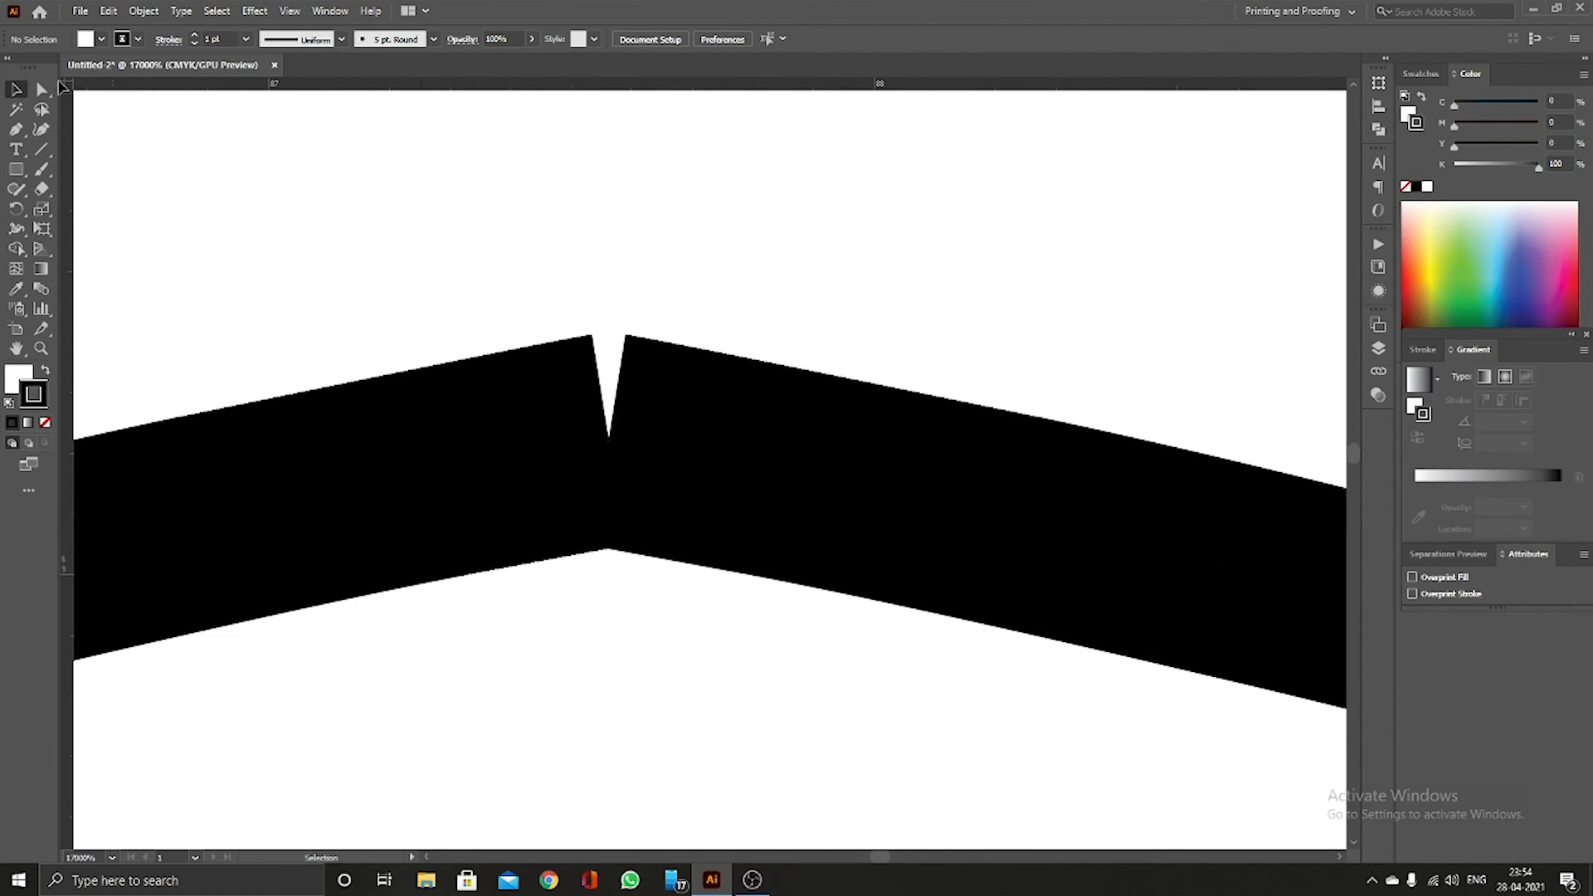
drag(726, 641, 727, 643)
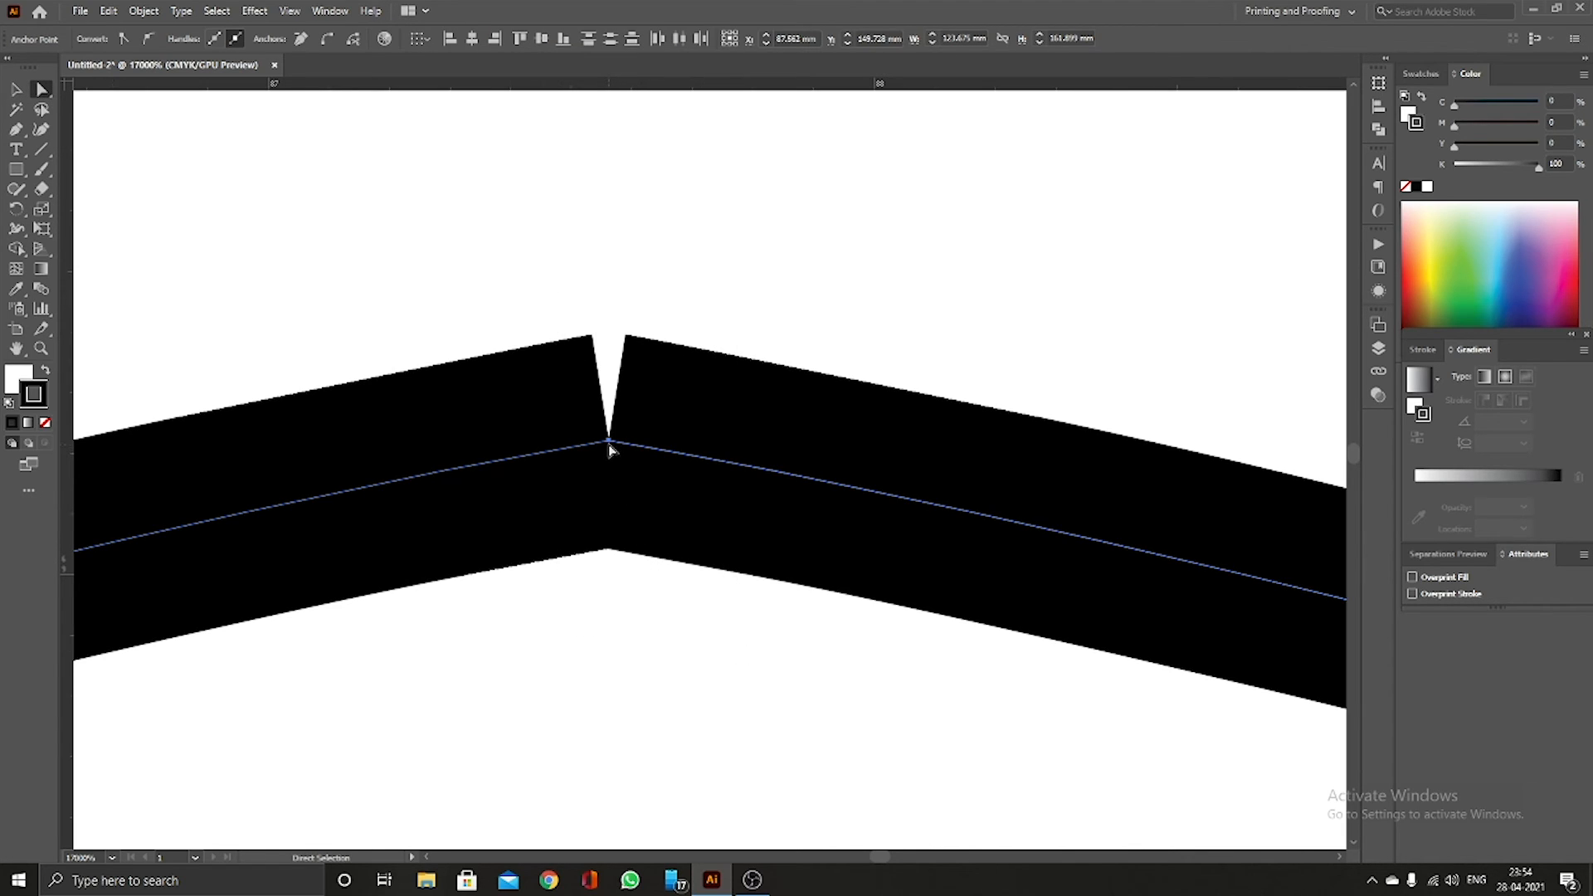
right_click(609, 445)
click(653, 583)
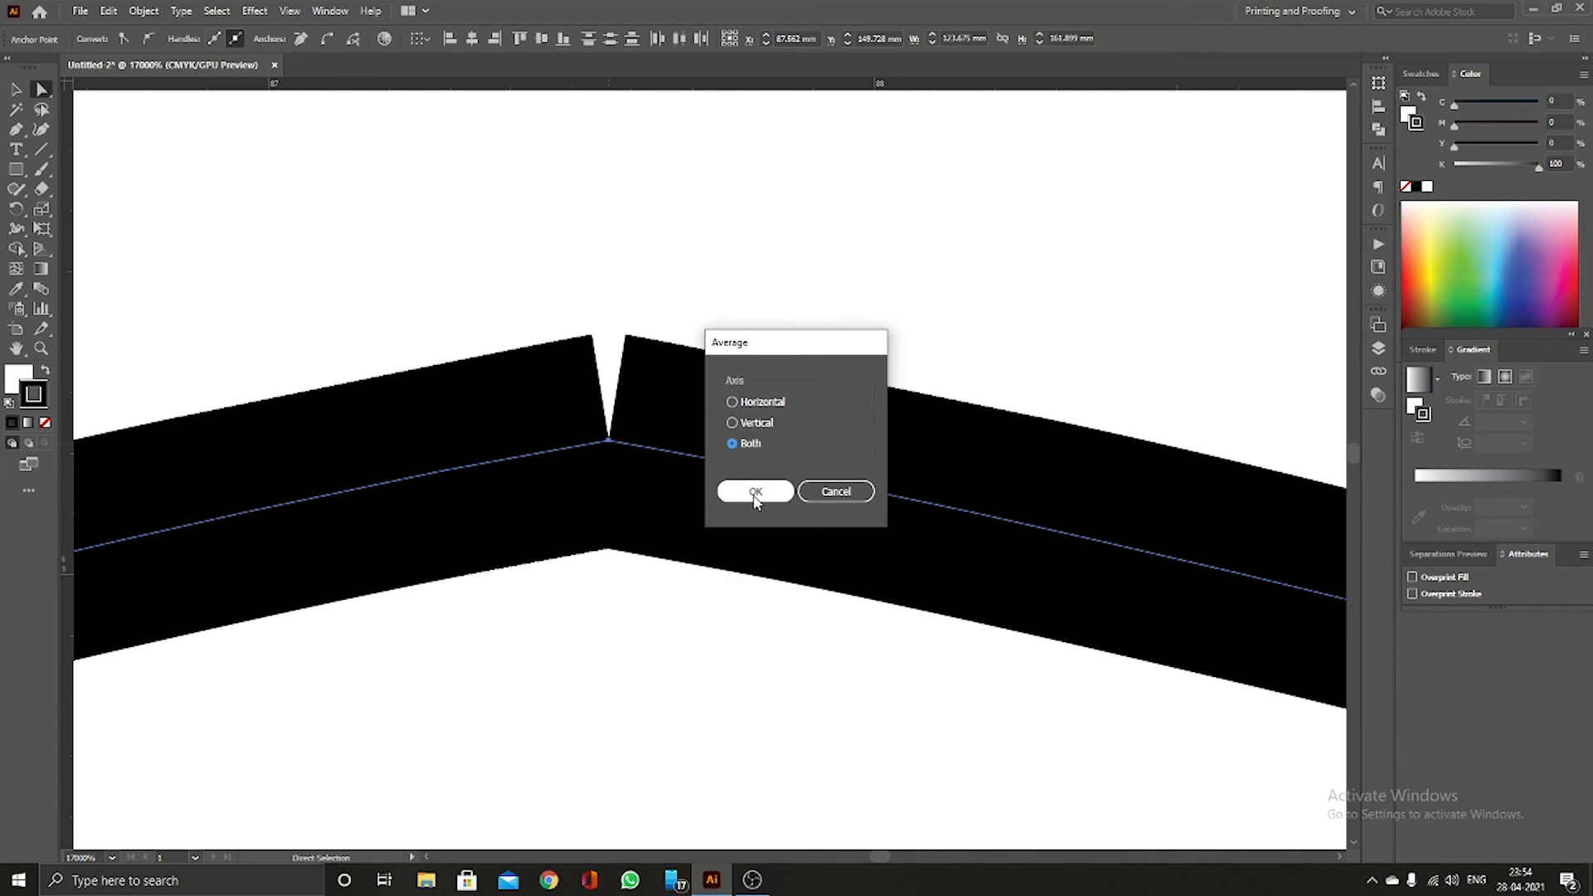
click(756, 493)
Step: Join the two end anchors at the tree's top and check the corner up close
right_click(609, 415)
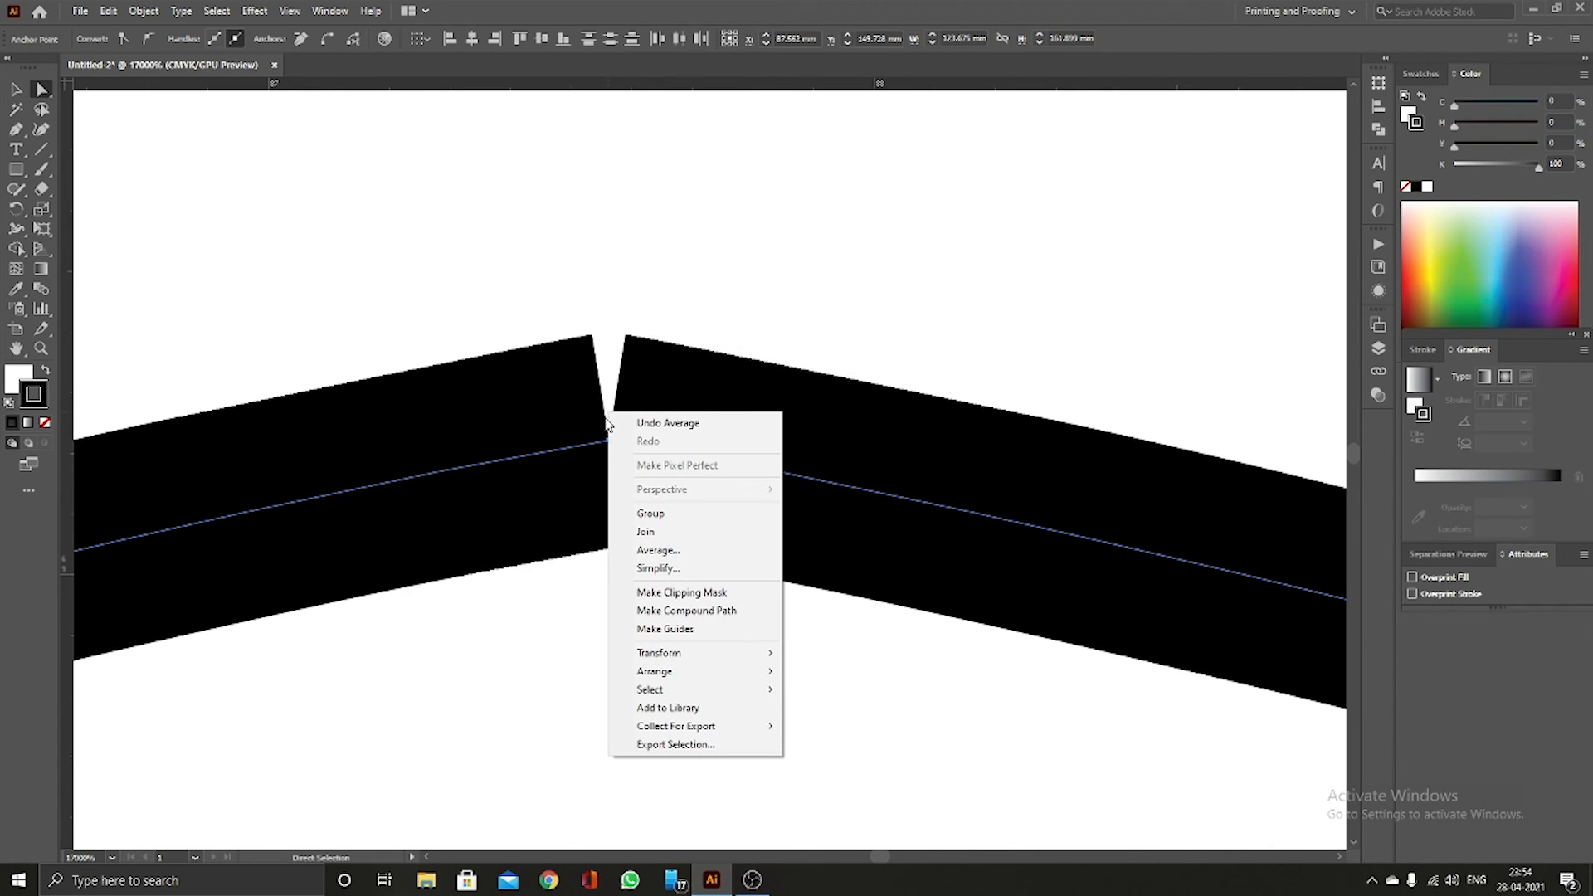
click(647, 532)
alt+scroll(624, 395, down, 3)
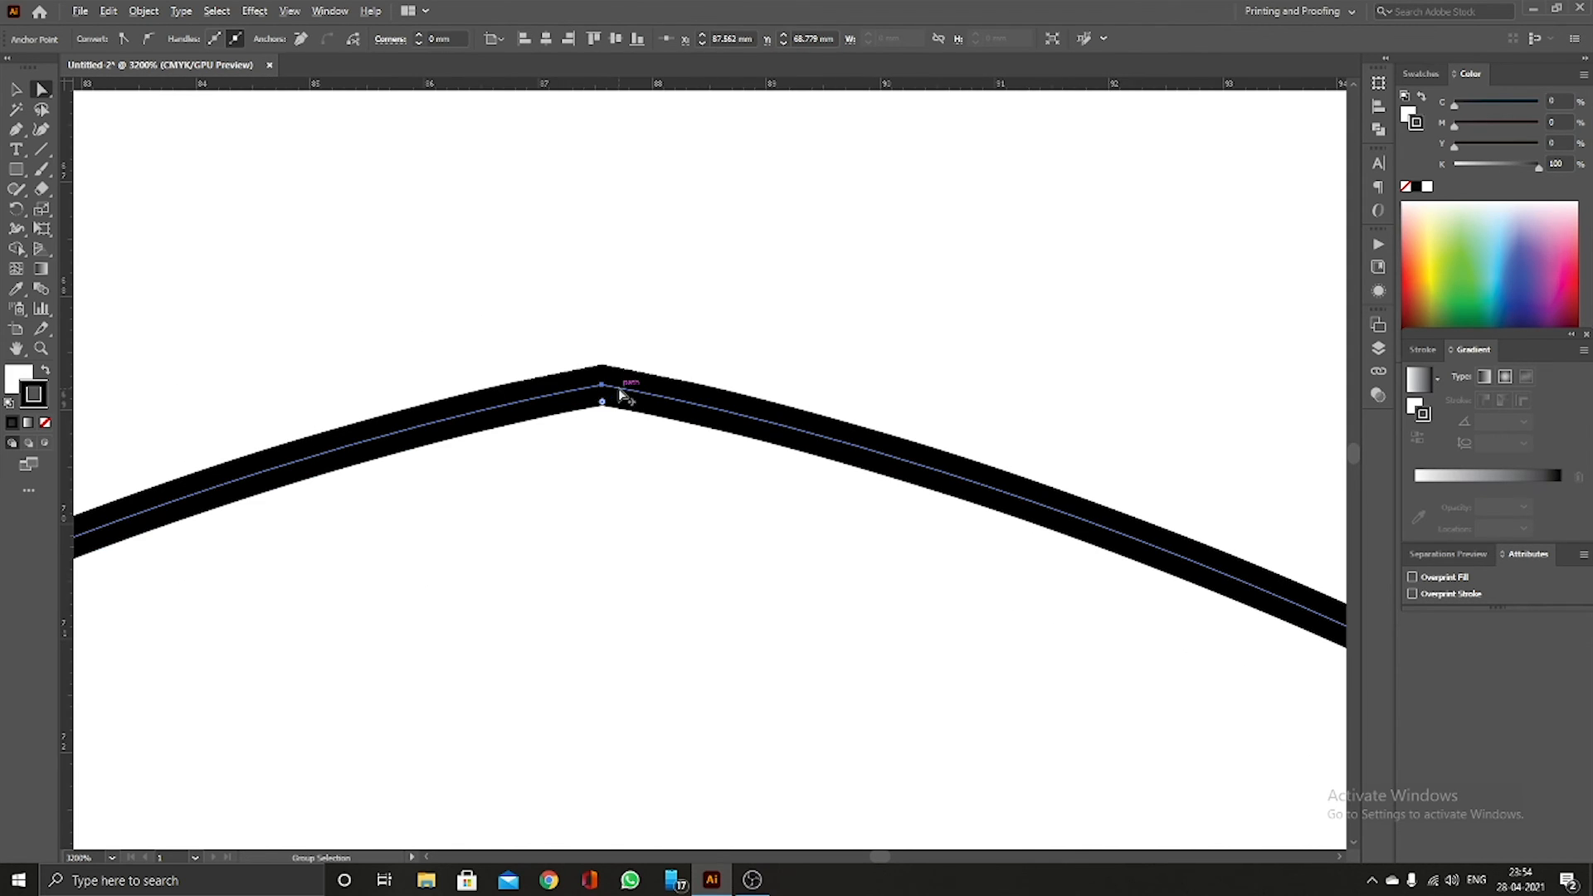
alt+scroll(581, 431, up, 5)
alt+scroll(689, 440, down, 4)
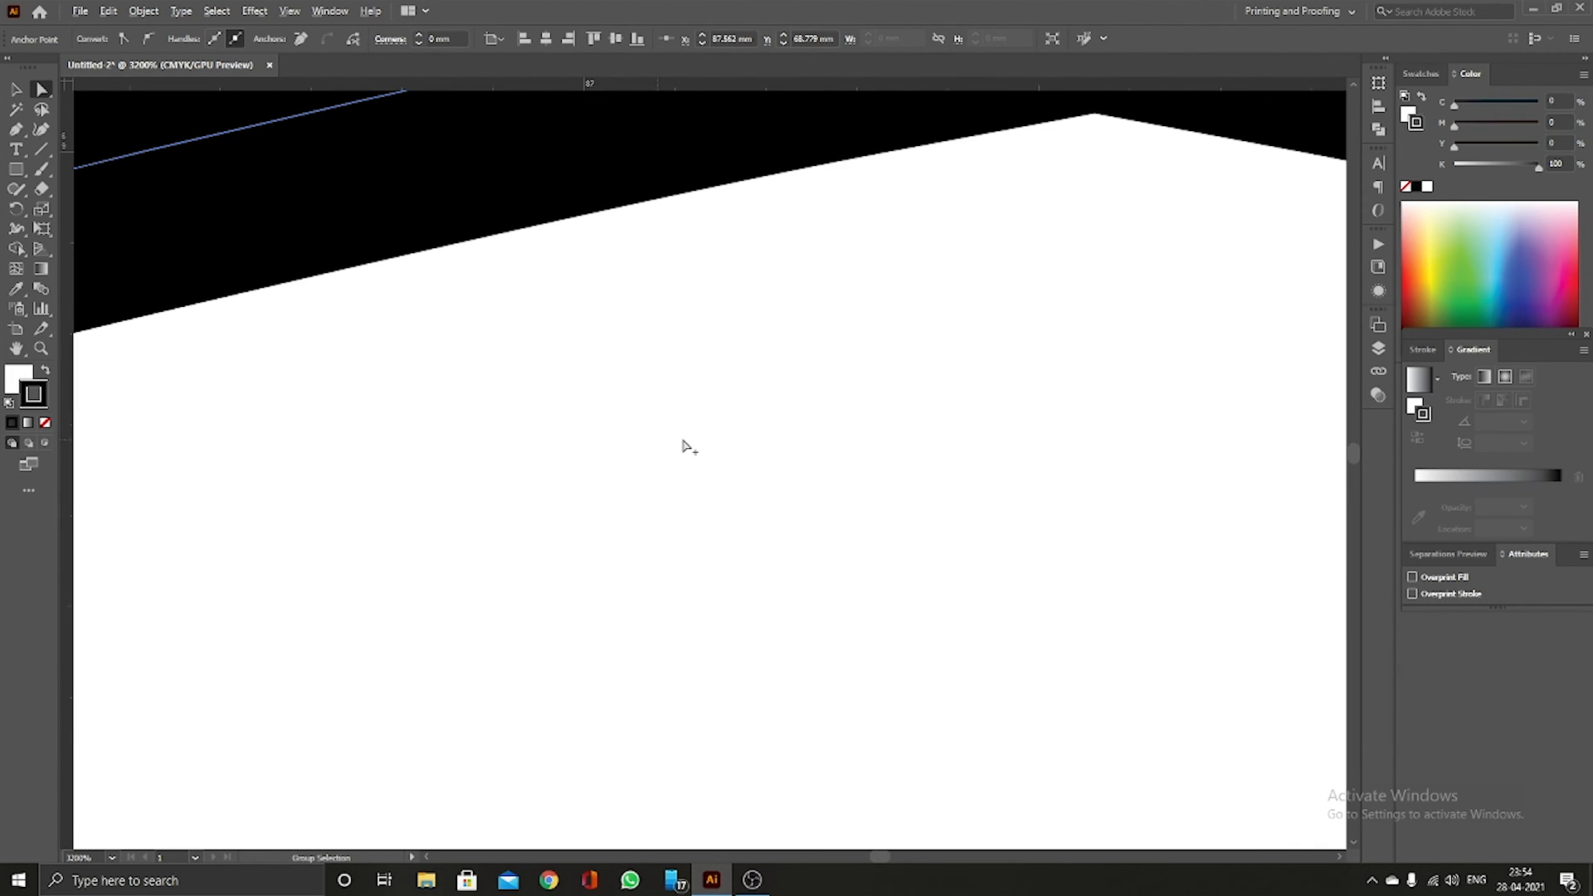
Step: Select the two end anchors in the middle of the tree's base line and average them on both axes
alt+scroll(655, 415, down, 7)
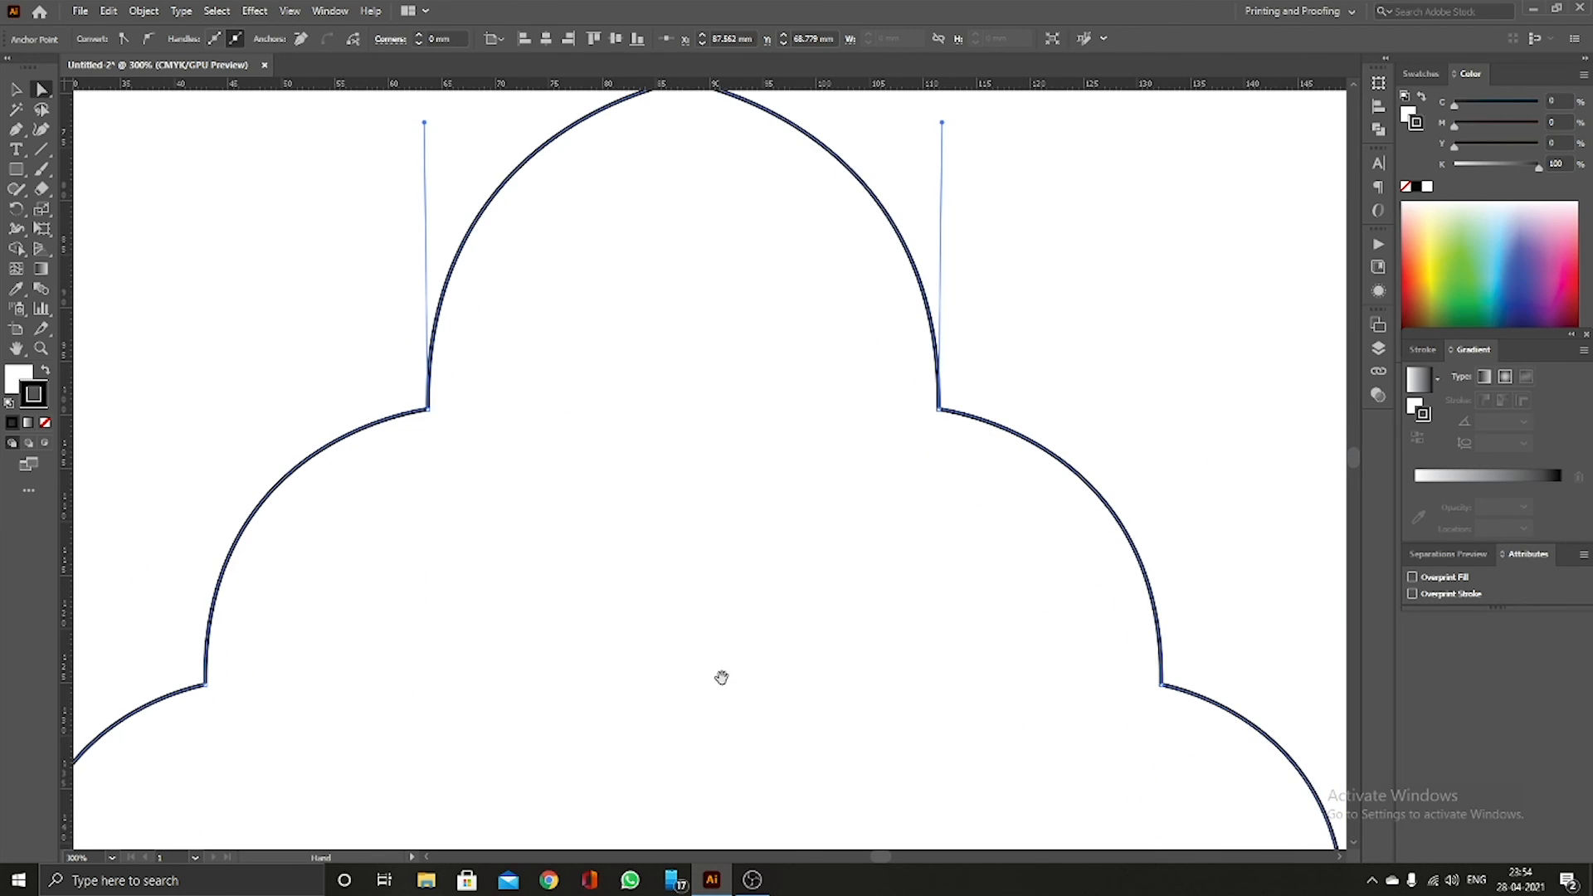
alt+scroll(681, 631, down, 4)
alt+scroll(666, 782, up, 11)
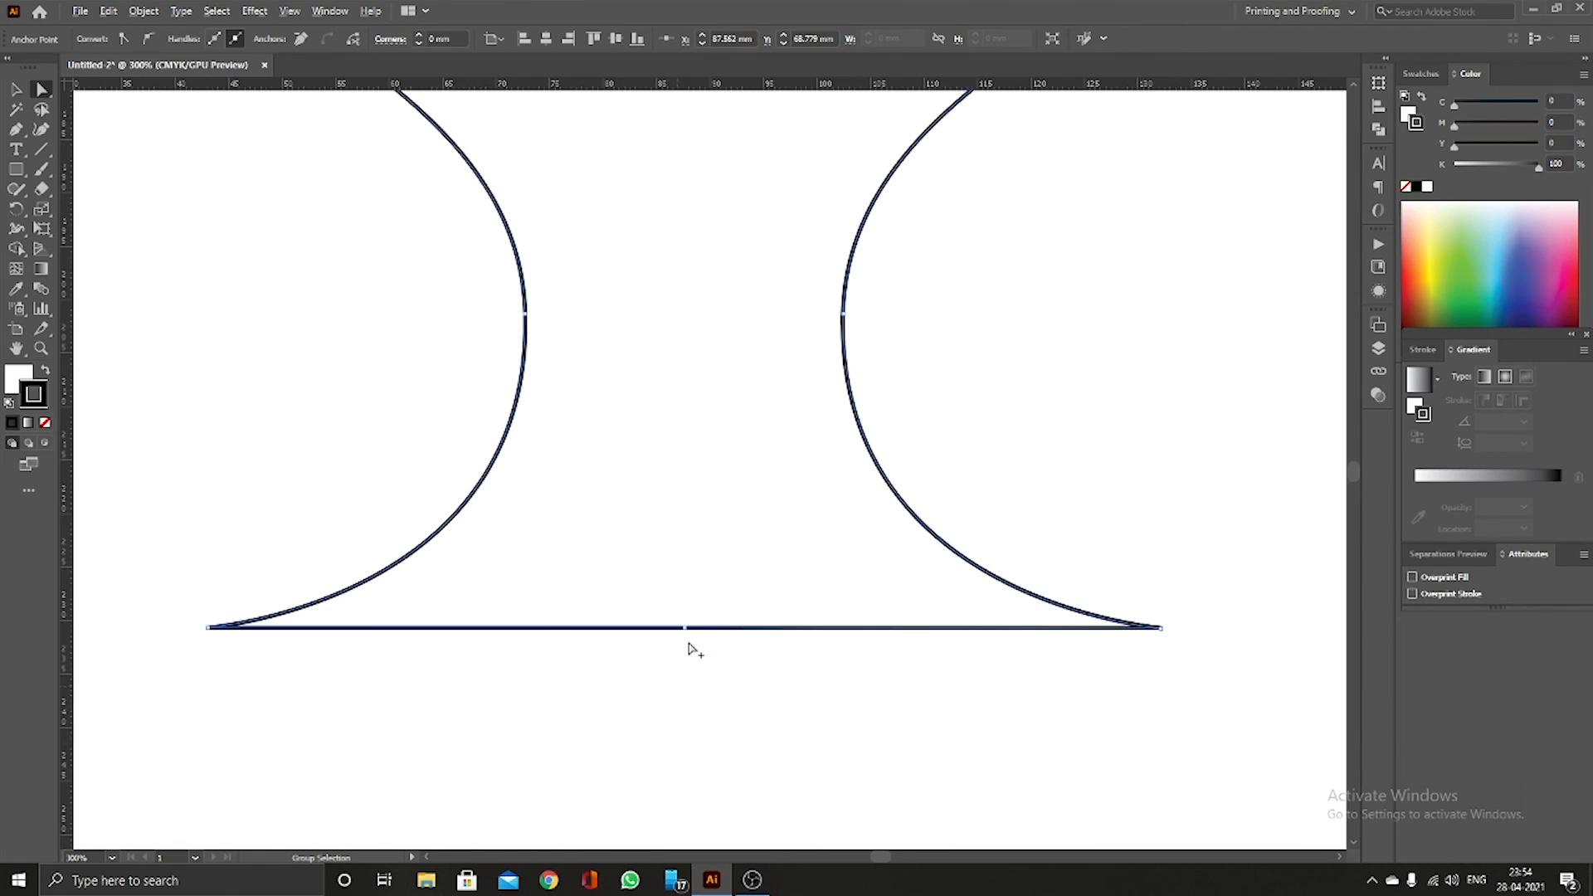
alt+scroll(672, 562, up, 3)
drag(679, 599, 776, 327)
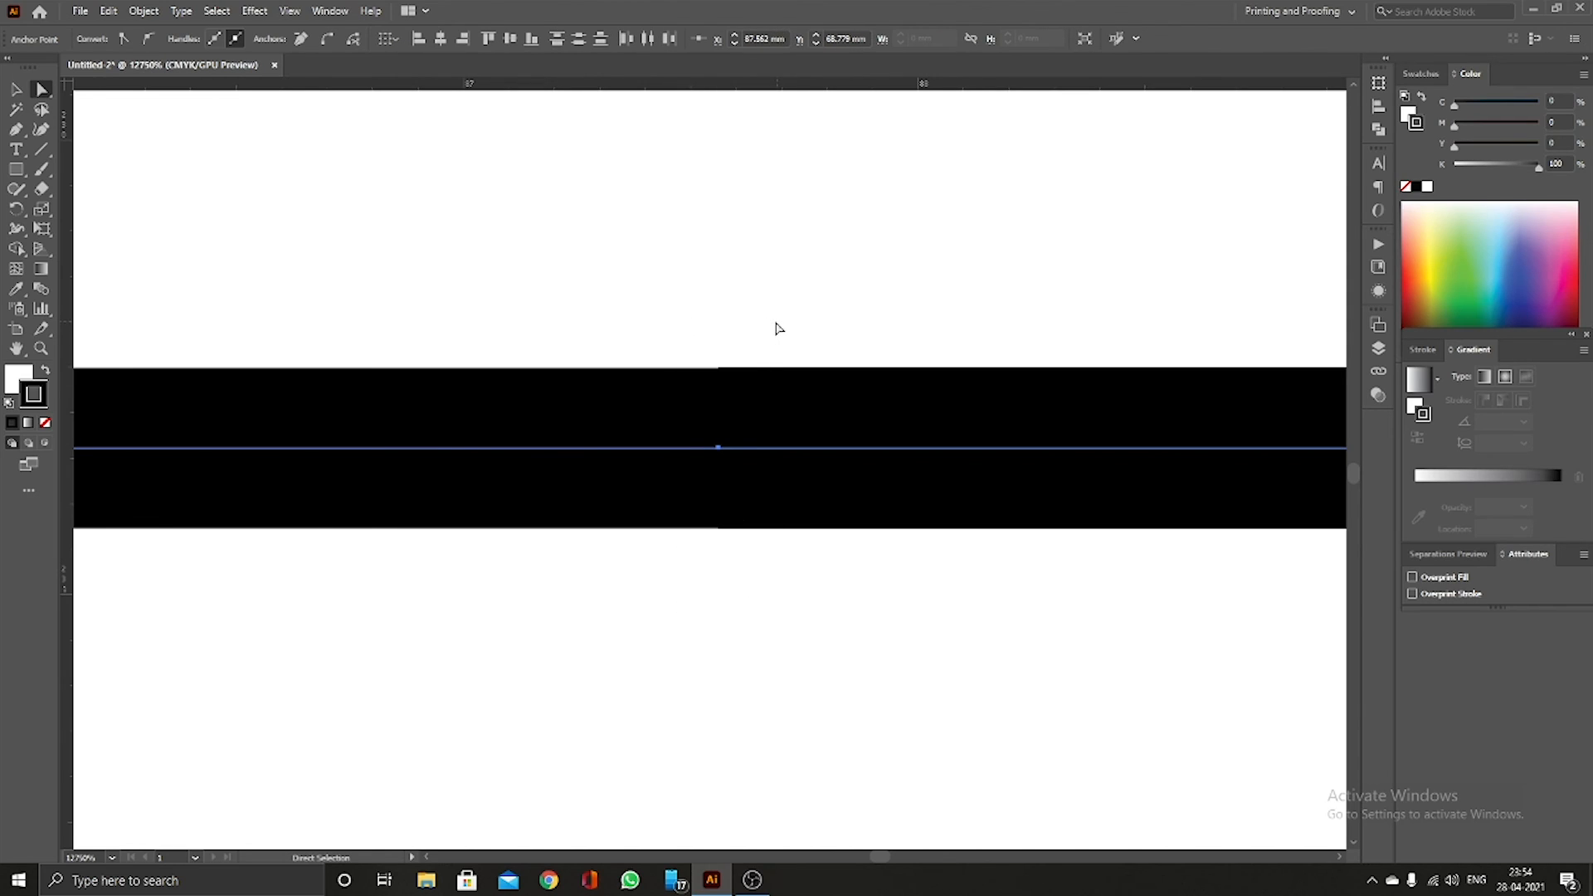
right_click(717, 451)
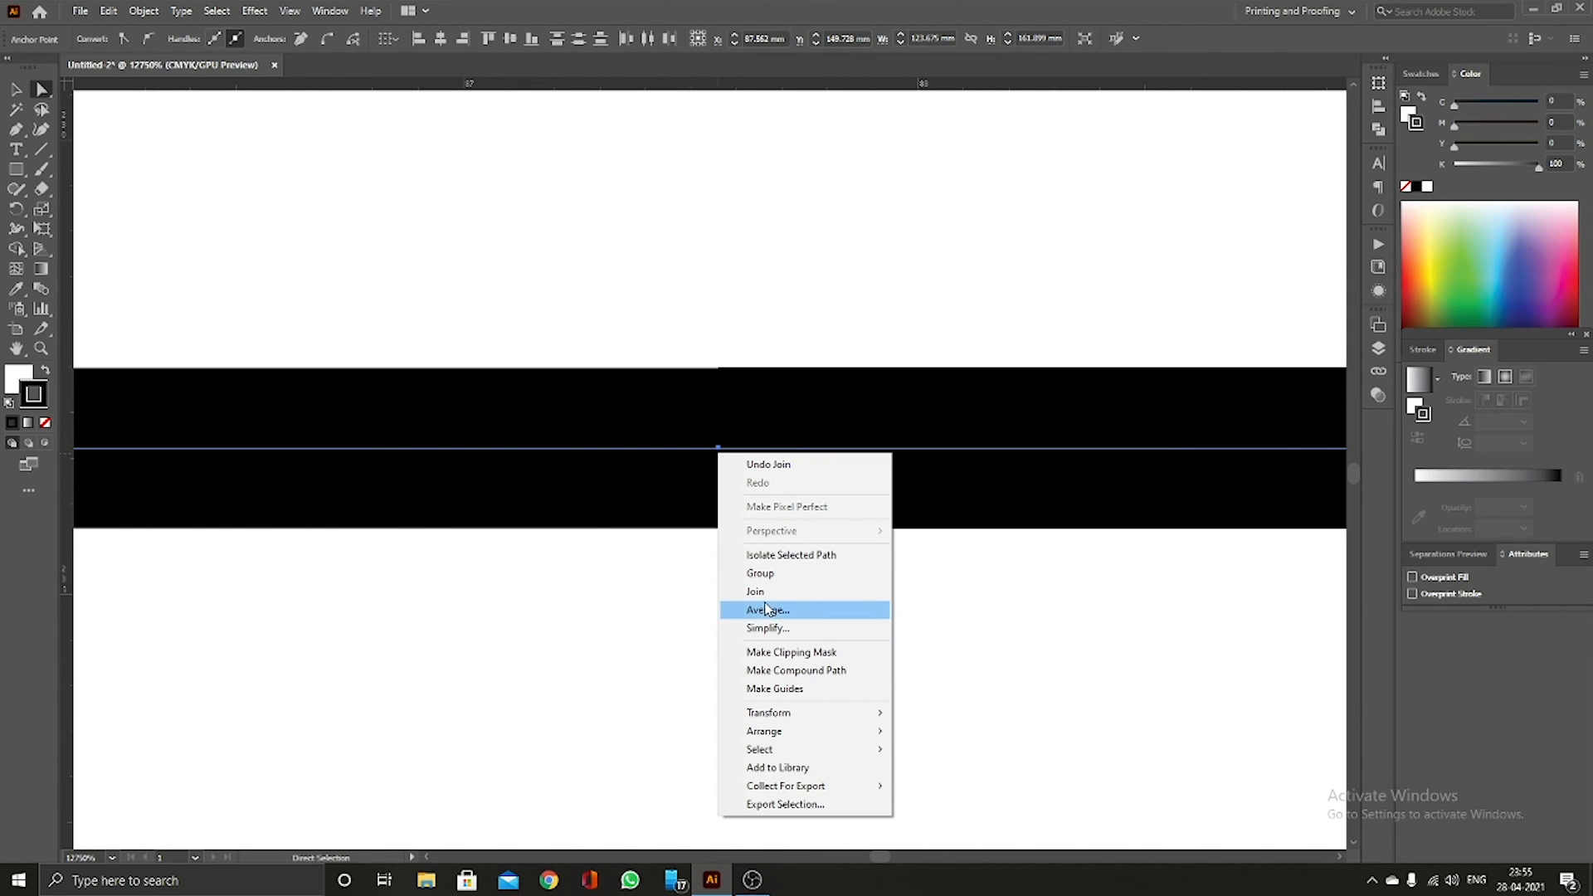
click(767, 611)
click(755, 490)
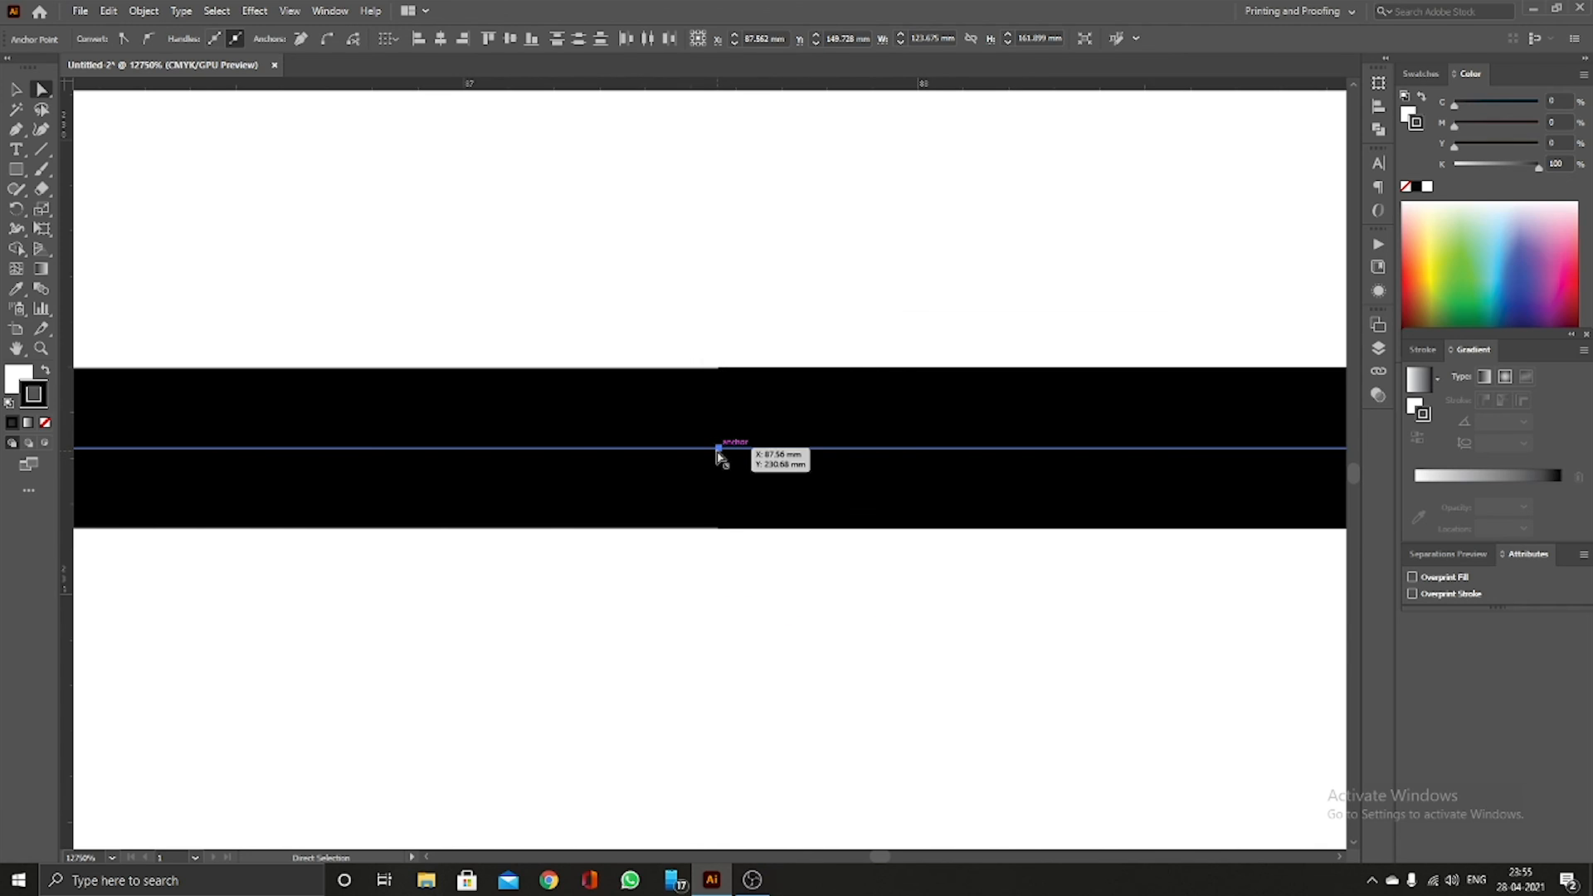
Step: Join the two end anchors on the base line to close the tree path
right_click(719, 451)
click(754, 589)
alt+scroll(729, 544, down, 4)
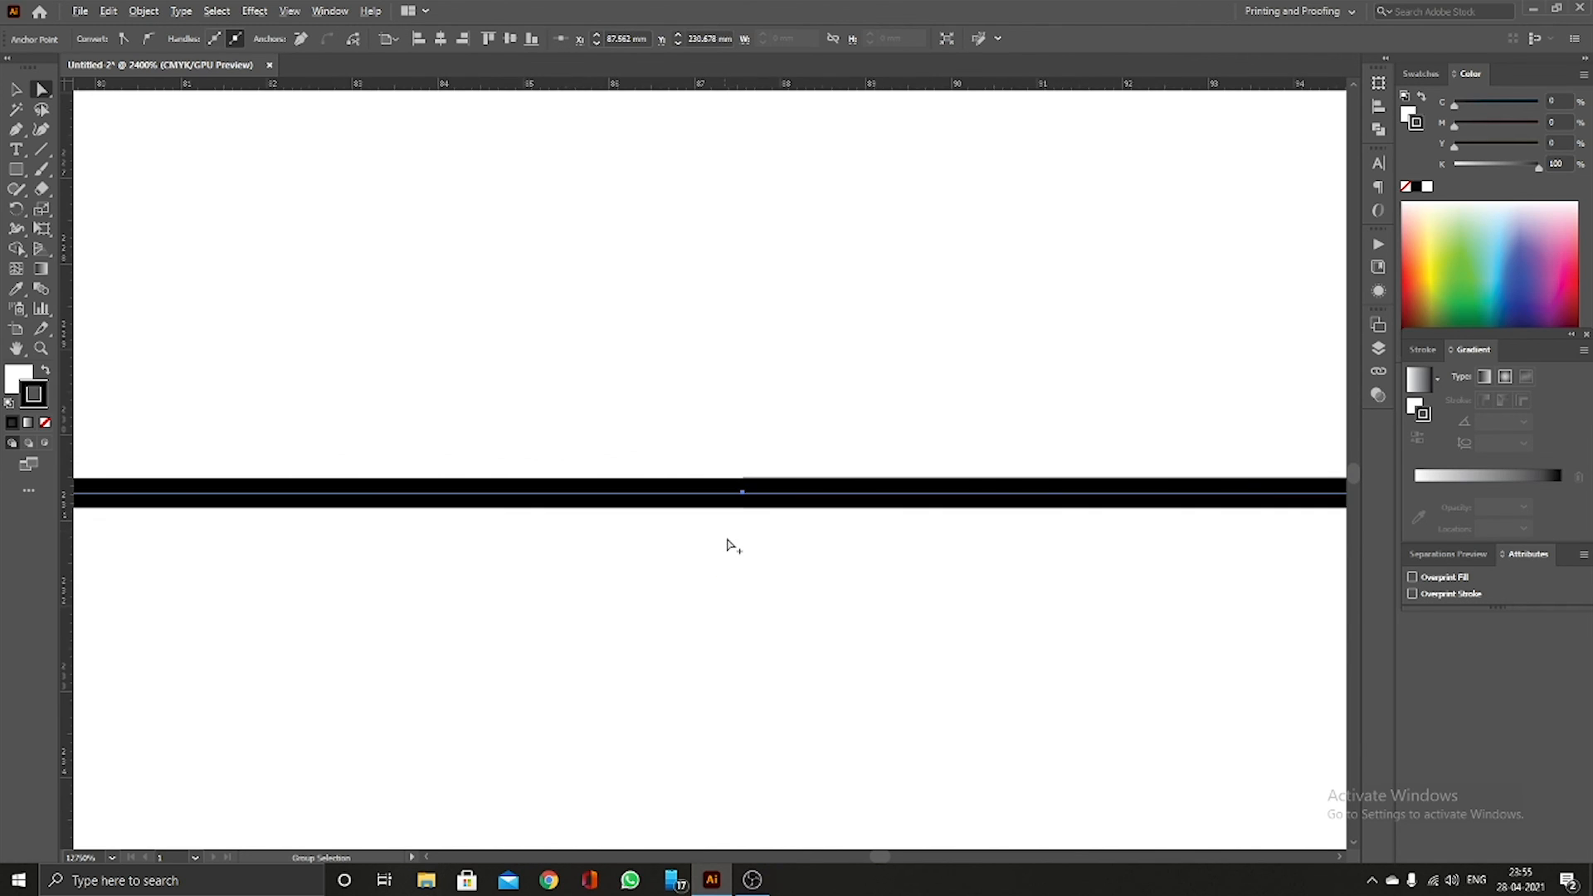
alt+scroll(729, 558, down, 12)
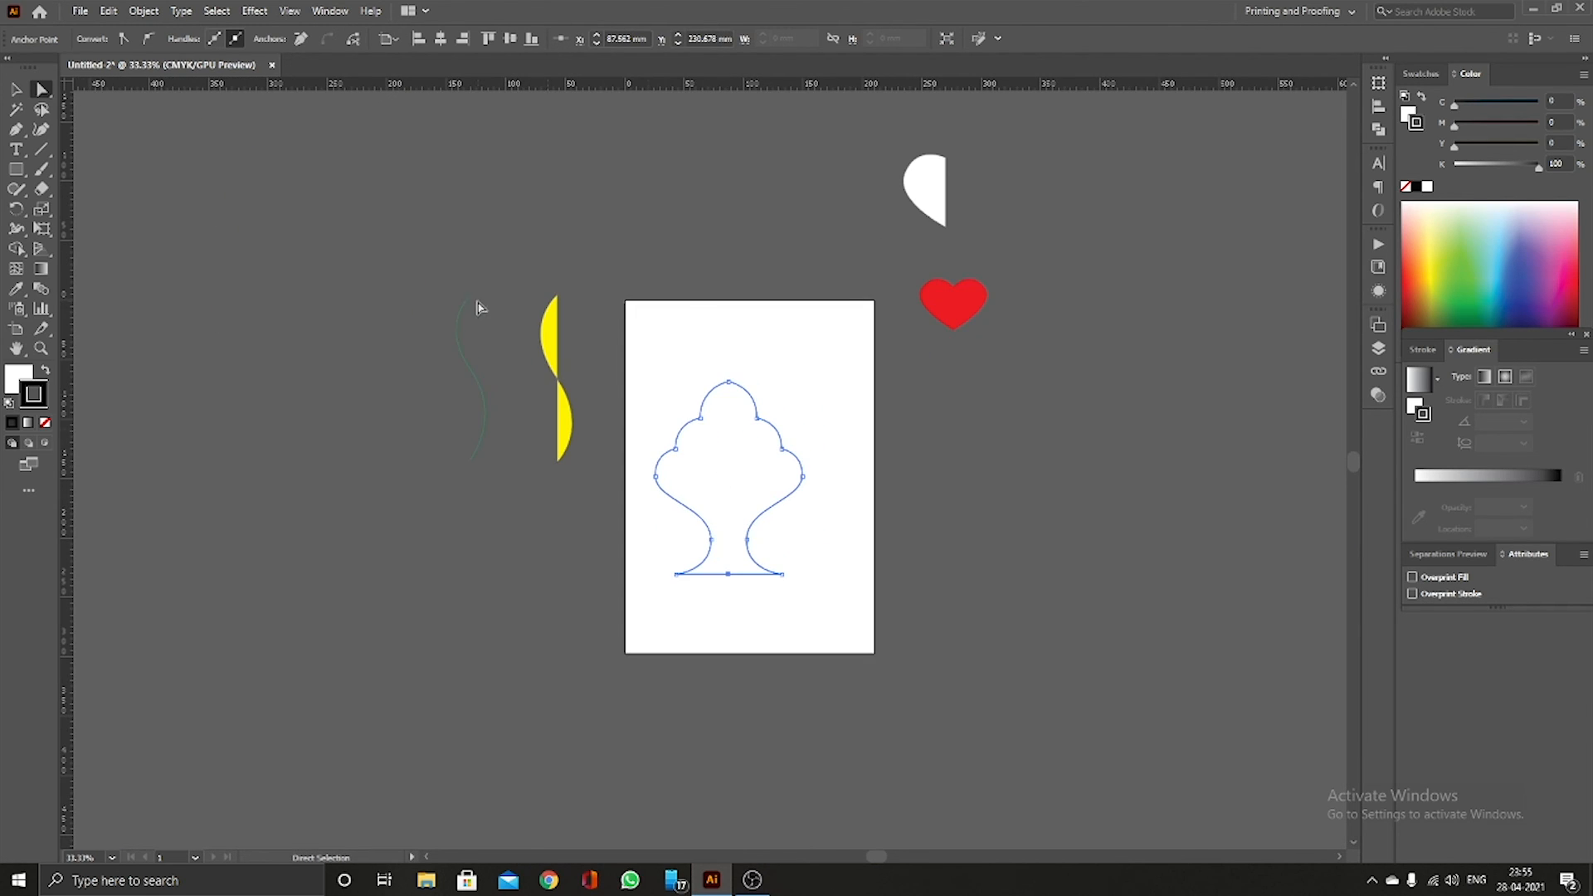
Step: Select the whole closed tree and move it slightly right on the artboard
click(16, 89)
drag(659, 501, 807, 452)
click(778, 375)
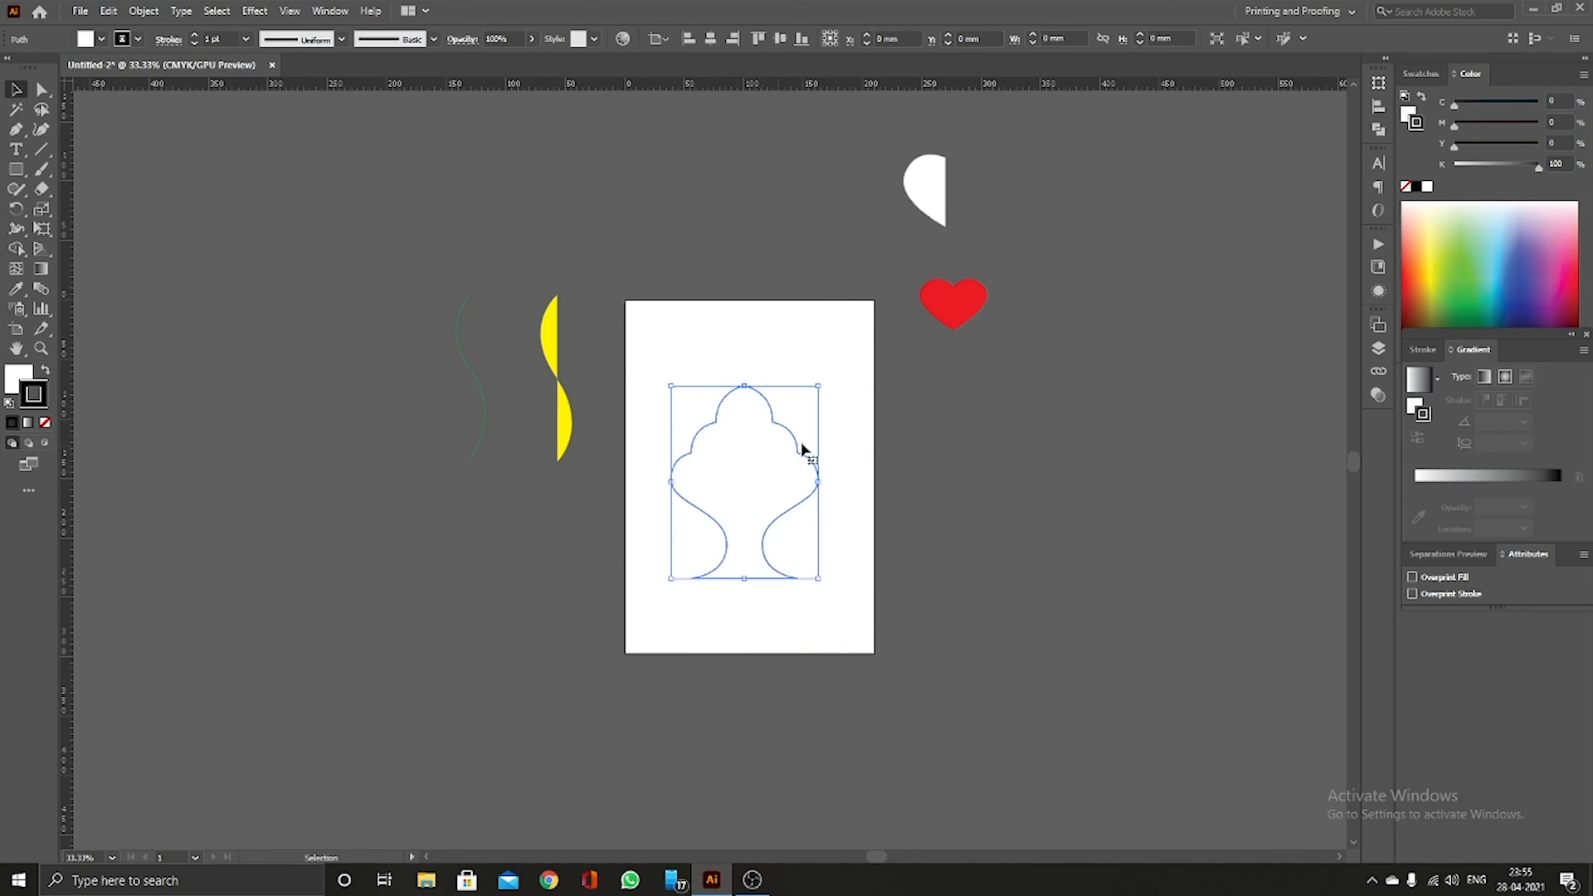